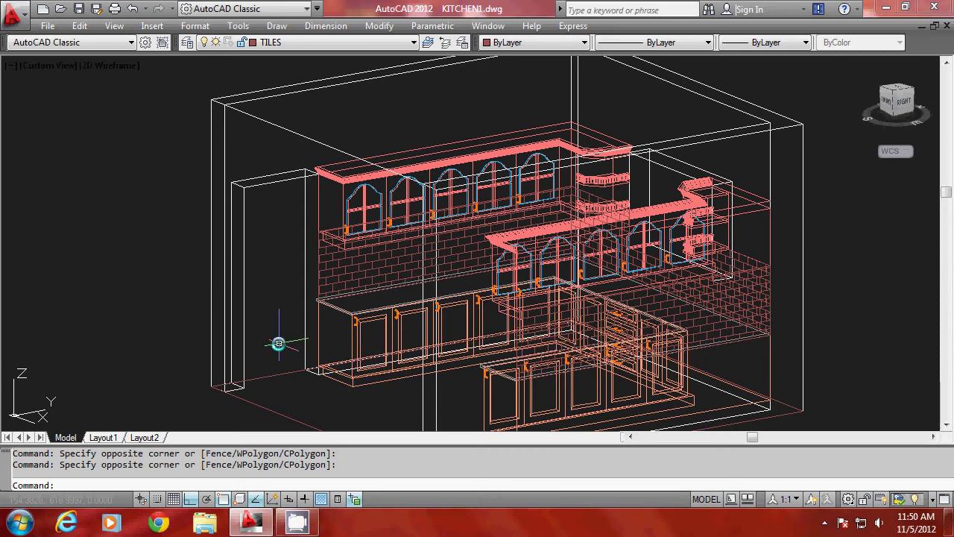
# - Define a three-point UCS at the door opening's lower outer corner, with X along the wall thickness edge and Y up the jamb
pyautogui.scroll(1, 260, 377)
pyautogui.scroll(-2, 260, 378)
pyautogui.scroll(2, 260, 377)
pyautogui.moveTo(261, 378)
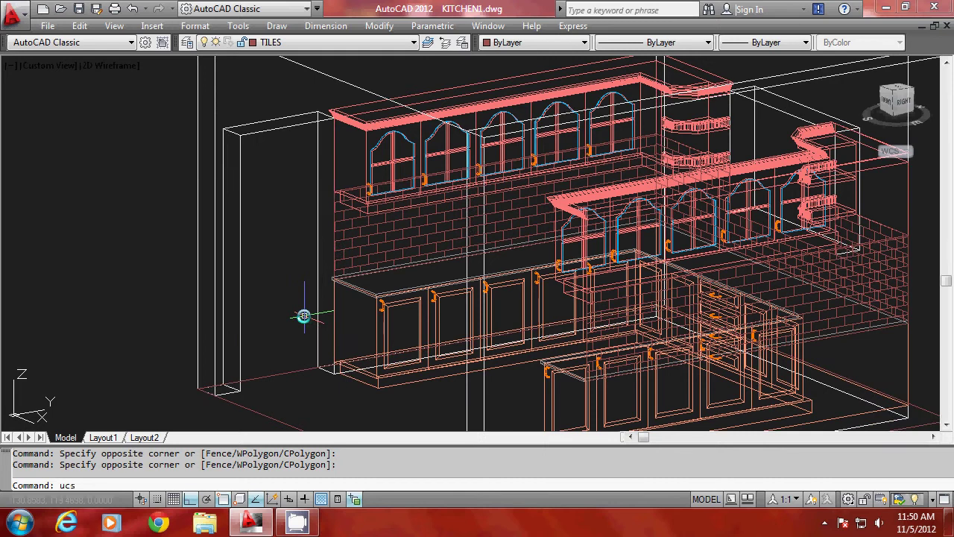
pyautogui.press('Return')
pyautogui.write('3')
pyautogui.press('Return')
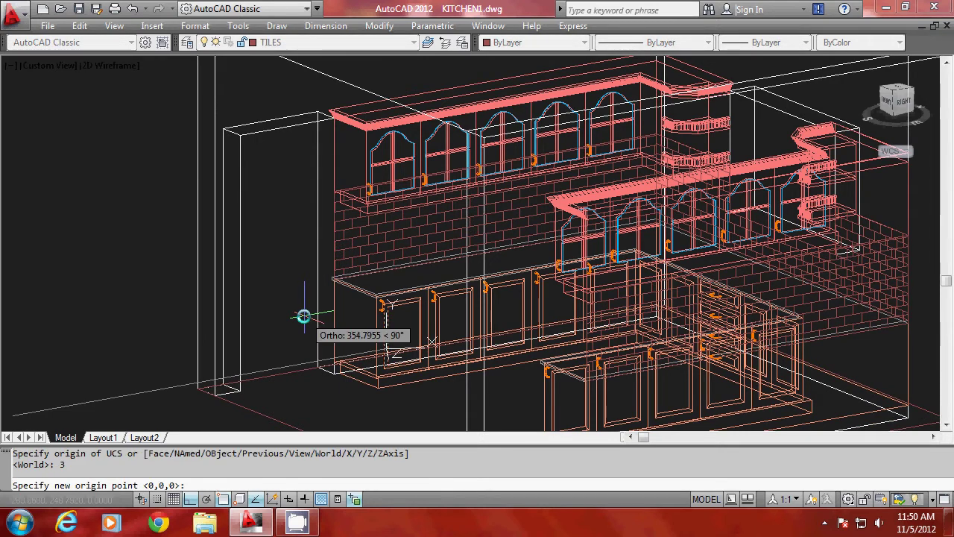
pyautogui.click(215, 396)
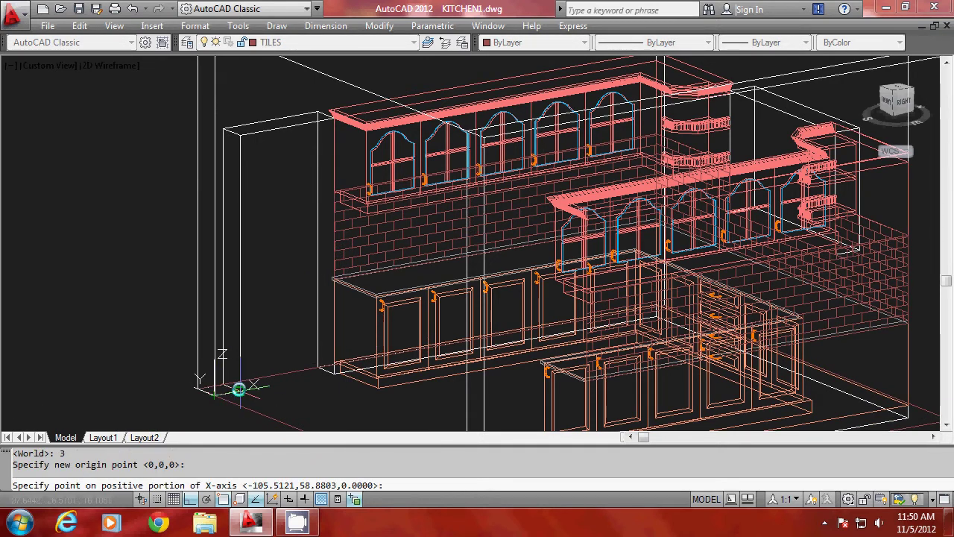
pyautogui.click(238, 389)
pyautogui.click(215, 219)
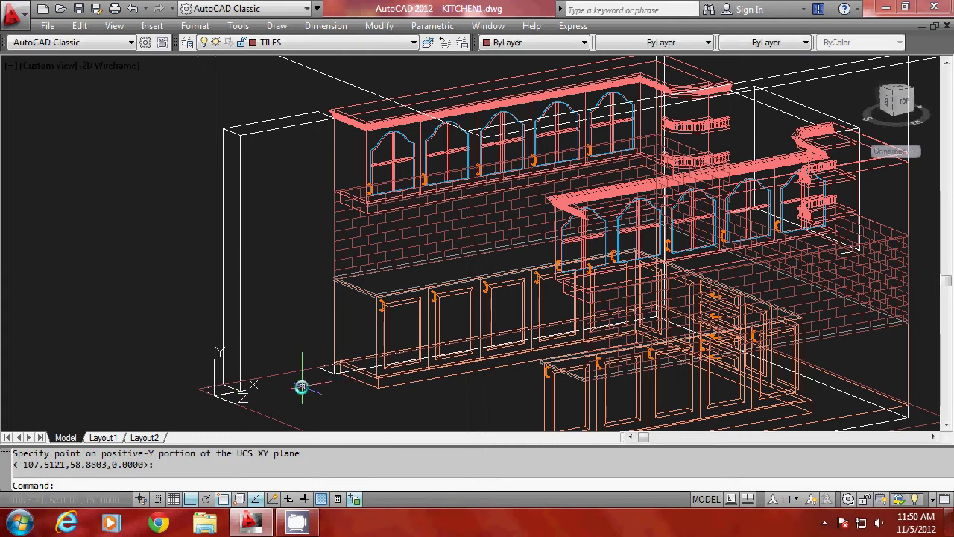
# - Make the WOOD layer current
pyautogui.scroll(-3, 260, 377)
pyautogui.scroll(2, 260, 377)
pyautogui.click(291, 42)
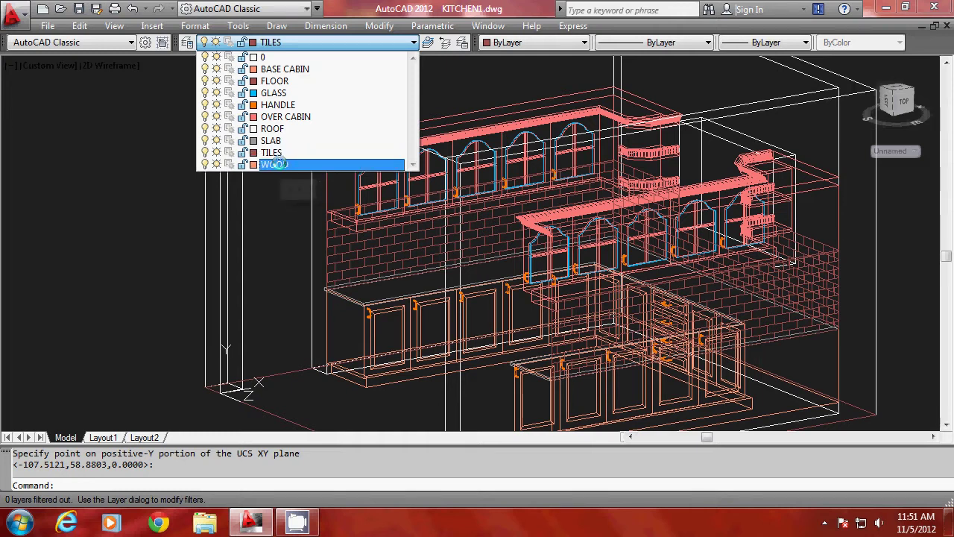
pyautogui.click(274, 164)
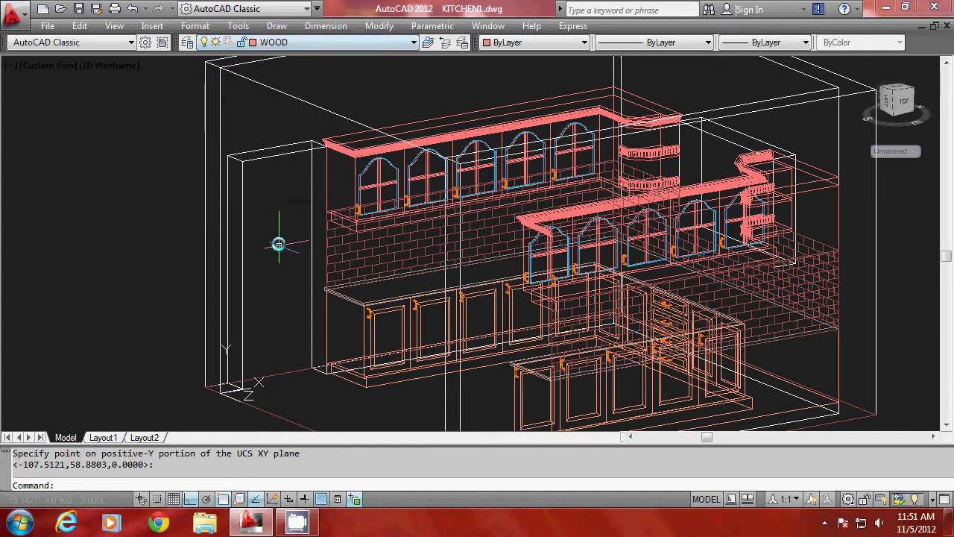
# - Trace the door opening with a polyline from the floor corner up one jamb and across the top
pyautogui.doubleClick(275, 241)
pyautogui.write('pl')
pyautogui.press('Return')
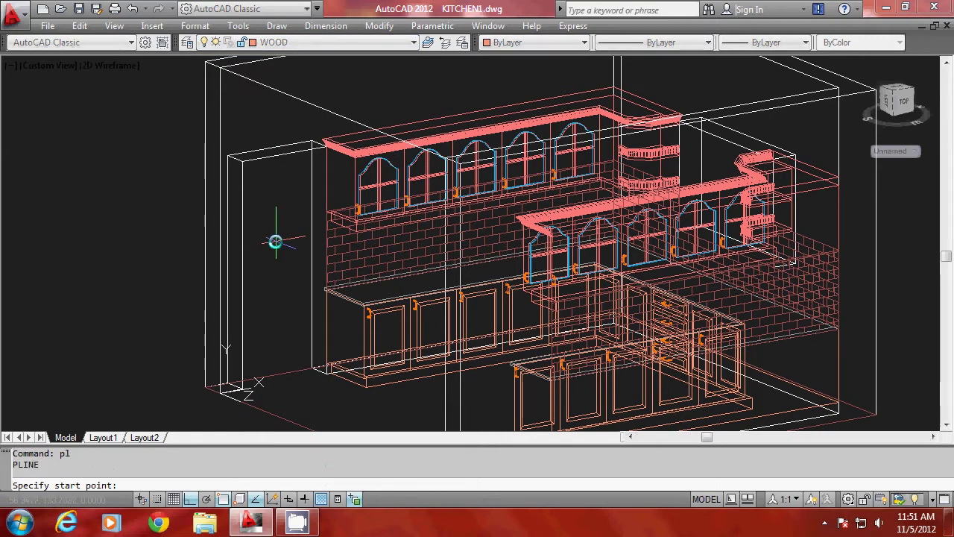
pyautogui.click(245, 393)
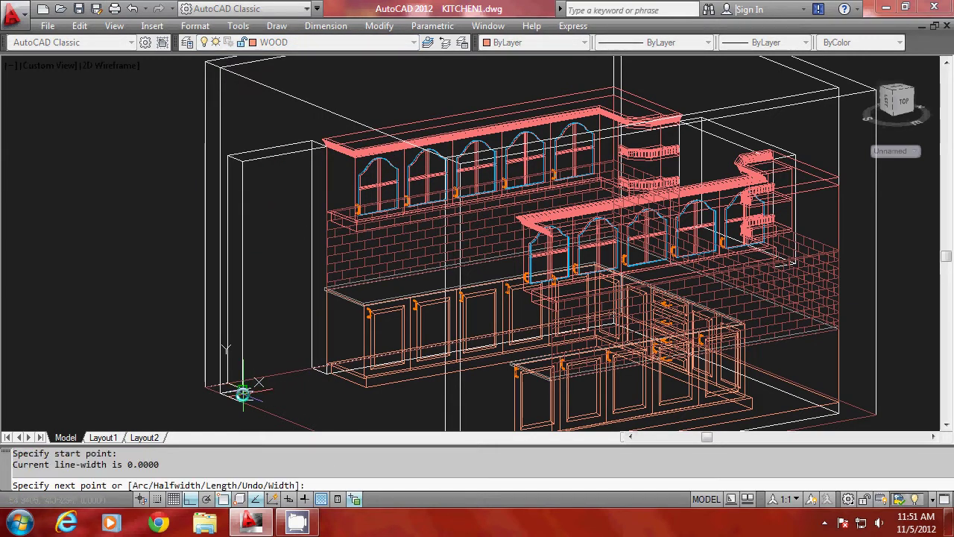
pyautogui.click(243, 159)
pyautogui.click(318, 149)
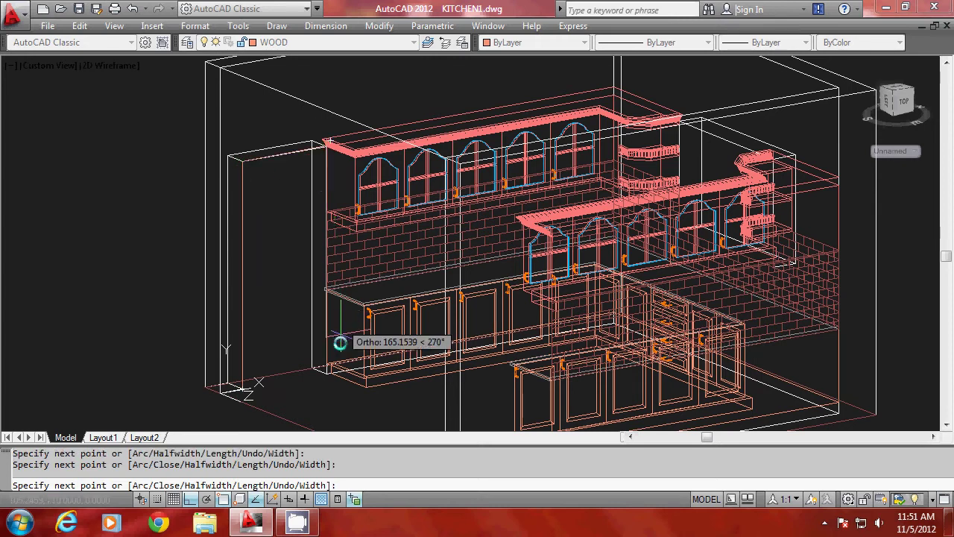
pyautogui.scroll(3, 324, 381)
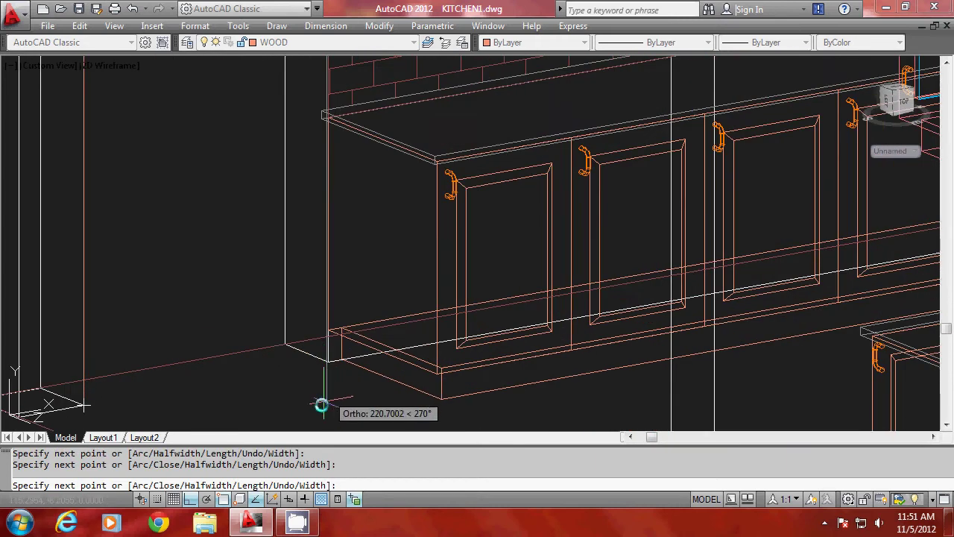
pyautogui.scroll(-3, 320, 395)
pyautogui.scroll(3, 322, 113)
pyautogui.scroll(1, 323, 114)
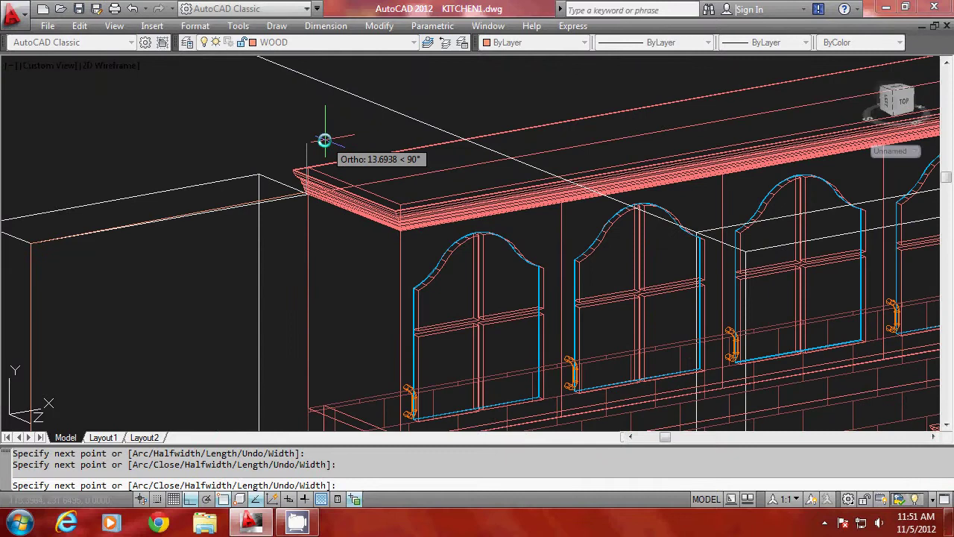
# - Undo the misplaced polyline points and finish the outline down the opening's other jamb to the floor
pyautogui.write('u')
pyautogui.press('Return')
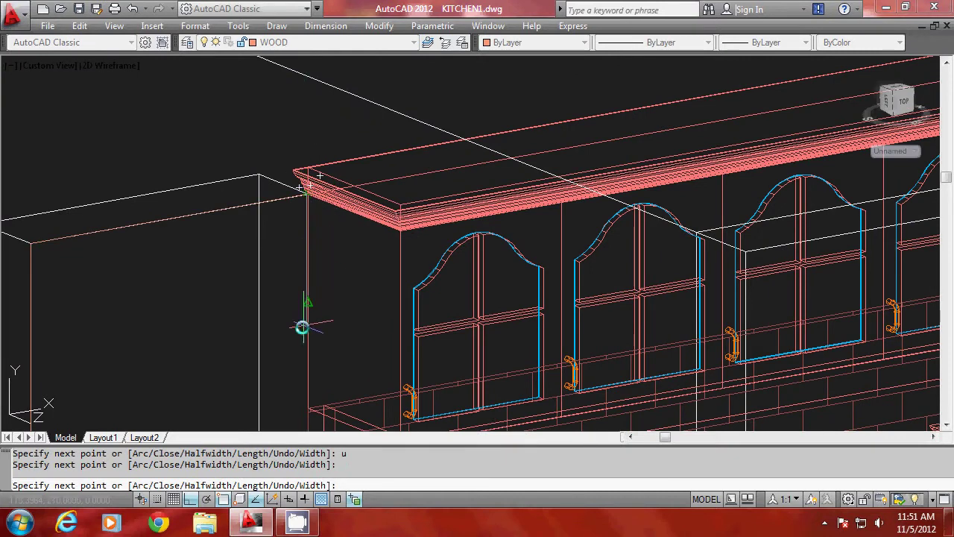
pyautogui.write('u')
pyautogui.press('Return')
pyautogui.scroll(3, 306, 205)
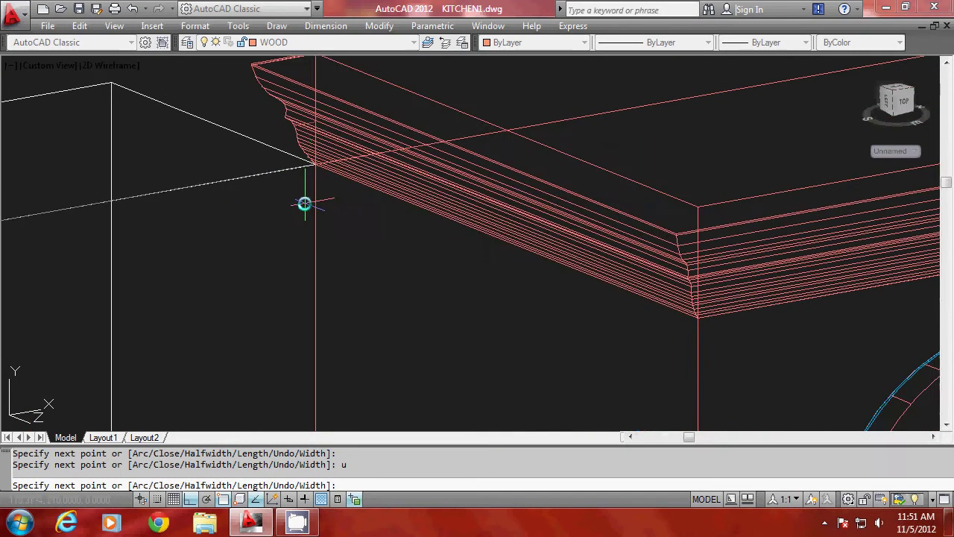
pyautogui.scroll(-8, 310, 173)
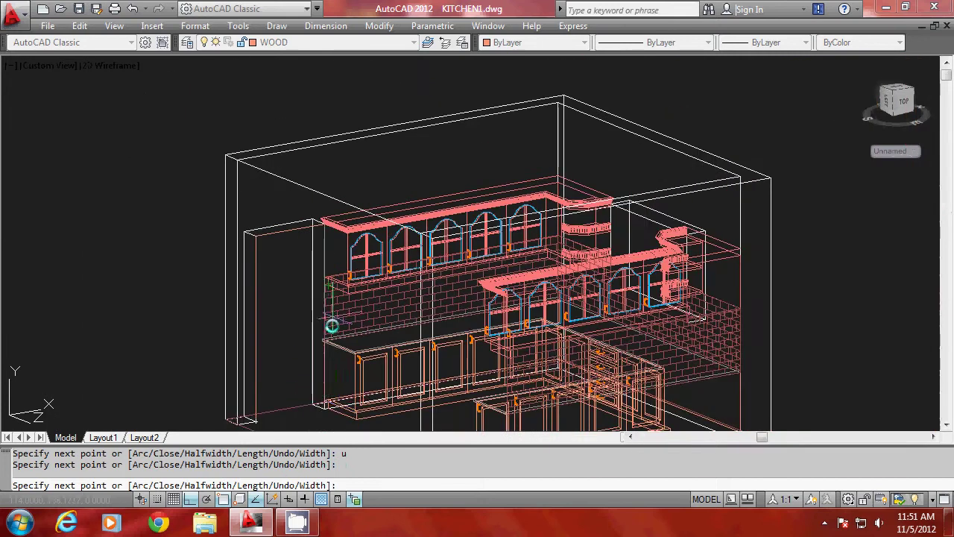
pyautogui.scroll(3, 321, 412)
pyautogui.press('Return')
pyautogui.scroll(-3, 383, 356)
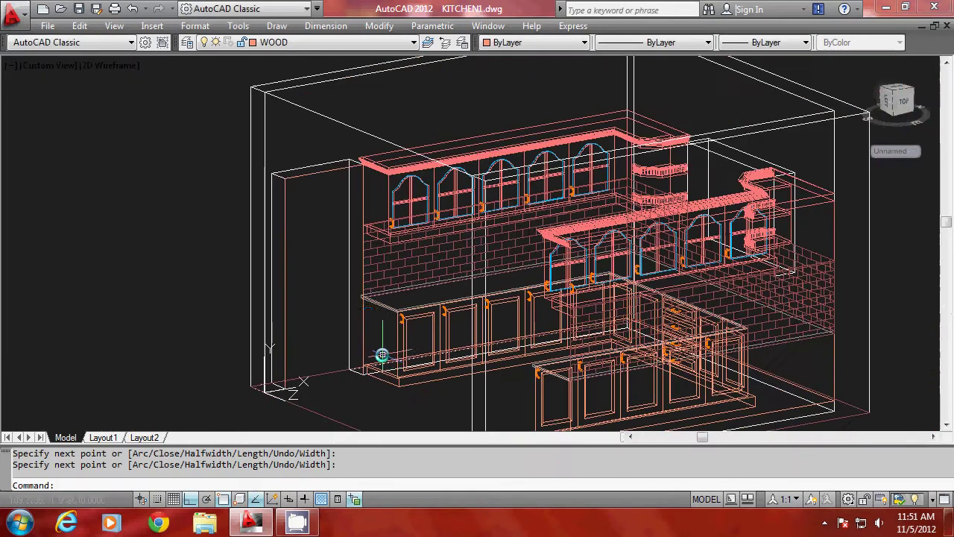
# - Offset the door outline polyline 6 units into the opening
pyautogui.scroll(2, 340, 326)
pyautogui.write('o')
pyautogui.press('Return')
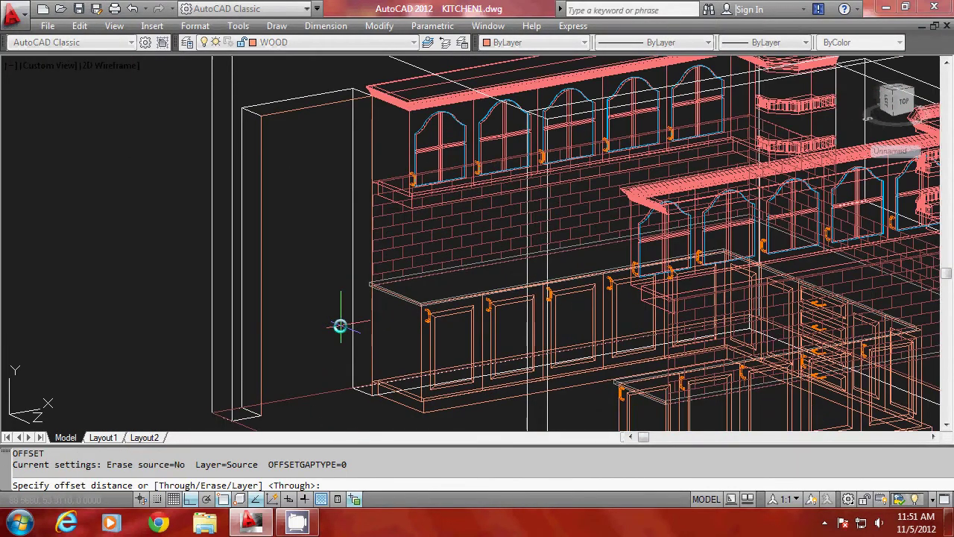
pyautogui.write('6')
pyautogui.press('Return')
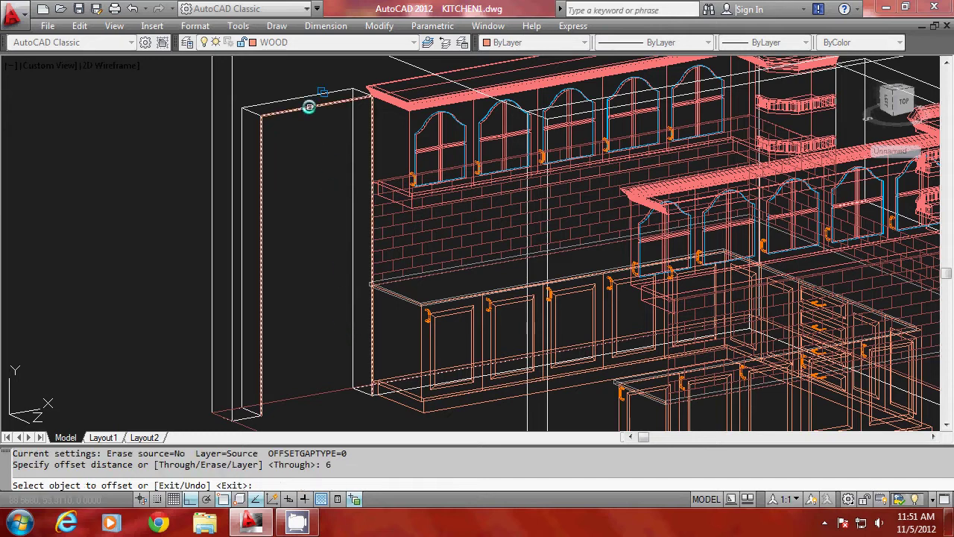
pyautogui.click(308, 101)
pyautogui.click(350, 158)
pyautogui.click(300, 187)
pyautogui.press('Escape')
# - Draw a short polyline joining the lower ends of the two door outlines at the jamb by the UCS origin
pyautogui.scroll(-3, 296, 196)
pyautogui.scroll(5, 285, 355)
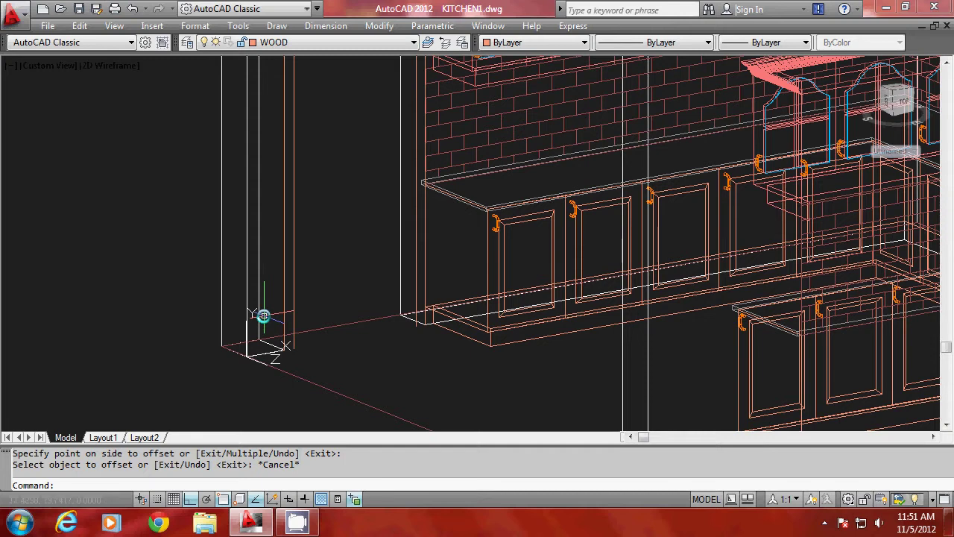
pyautogui.press('Escape')
pyautogui.press('Escape')
pyautogui.write('pl')
pyautogui.press('Return')
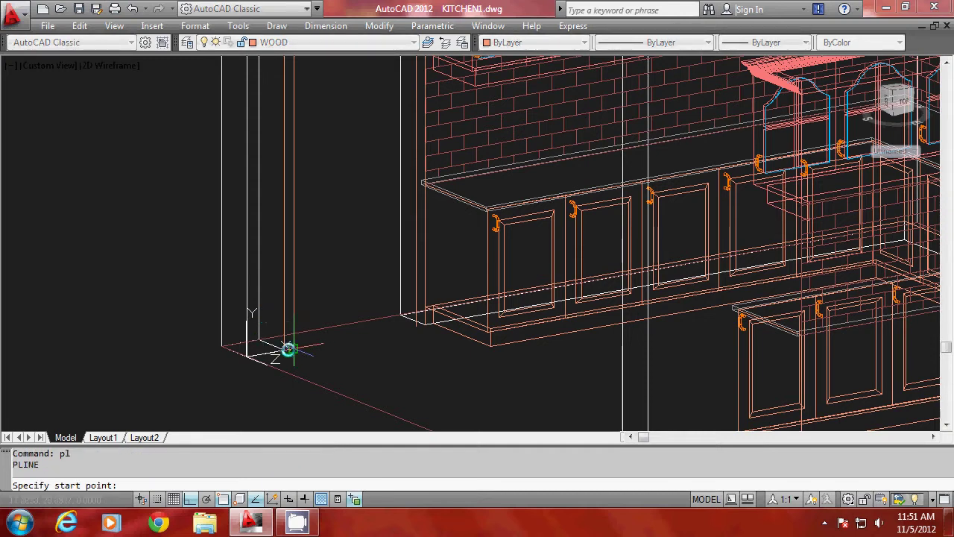
pyautogui.click(283, 348)
pyautogui.click(313, 360)
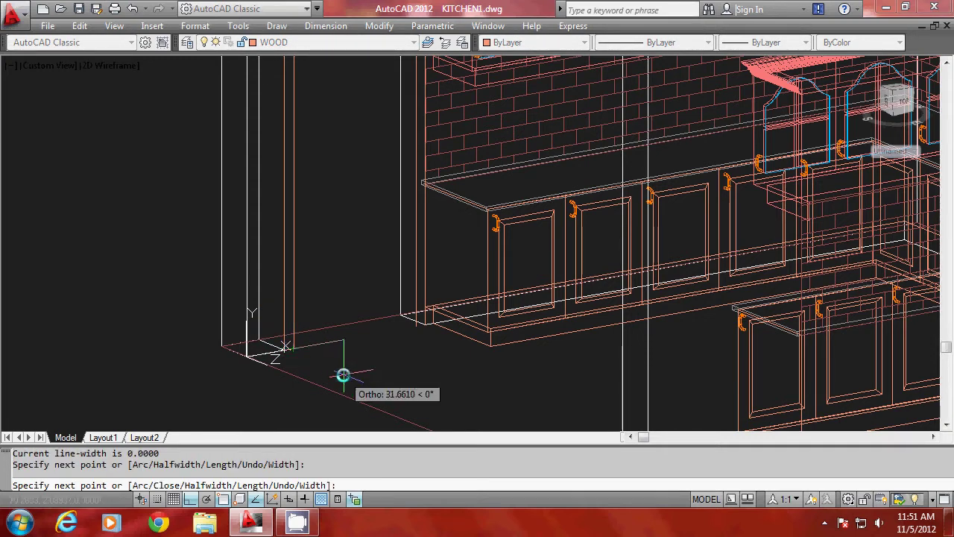
pyautogui.press('Return')
# - Use PEDIT on the last polyline to join it with all connected door outline segments
pyautogui.scroll(-2, 318, 371)
pyautogui.write('pedit')
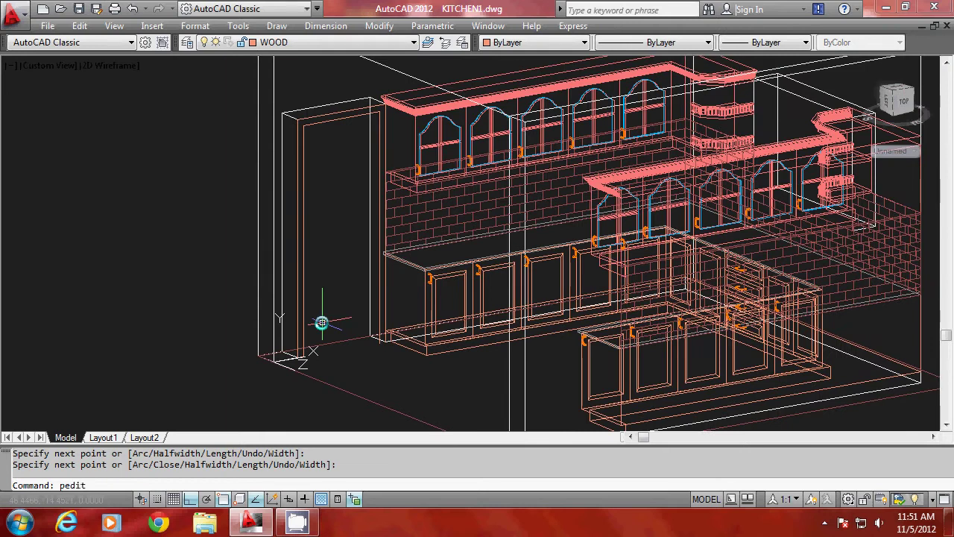
pyautogui.press('Return')
pyautogui.write('l')
pyautogui.press('Return')
pyautogui.write('j')
pyautogui.press('Return')
pyautogui.write('al')
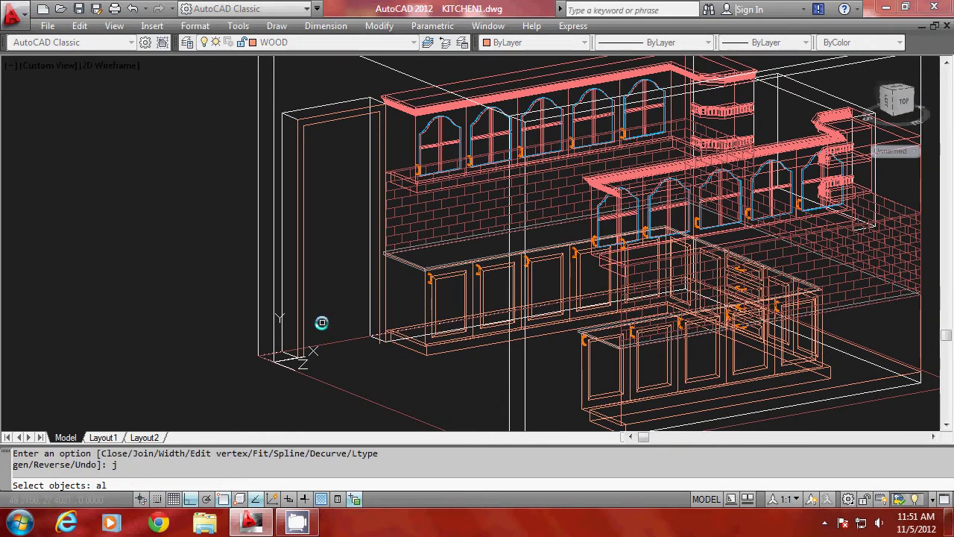
pyautogui.write('l')
pyautogui.press('Return')
pyautogui.press('Return')
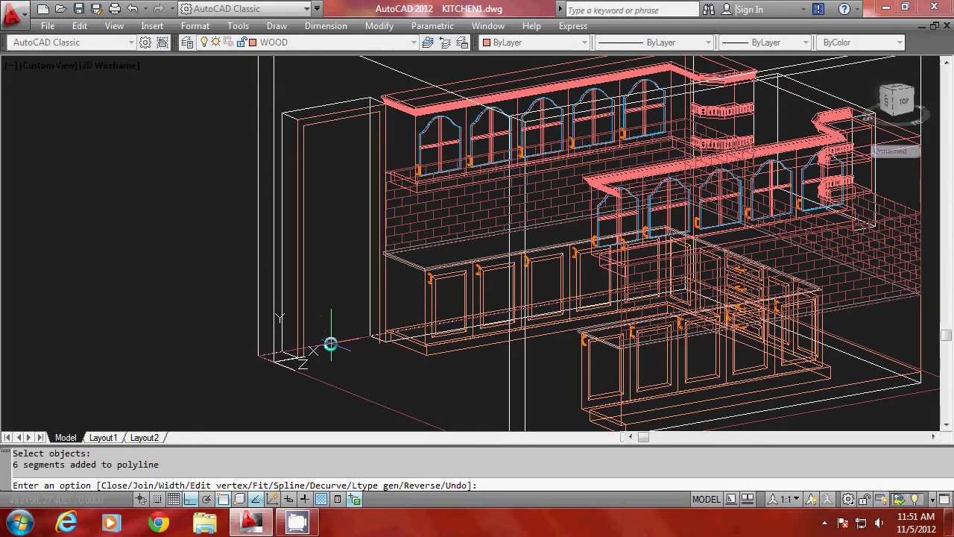
# - Close the joined door frame polyline at the foot of the jamb beside the base cabinets and finish editing it
pyautogui.scroll(4, 330, 344)
pyautogui.scroll(2, 417, 298)
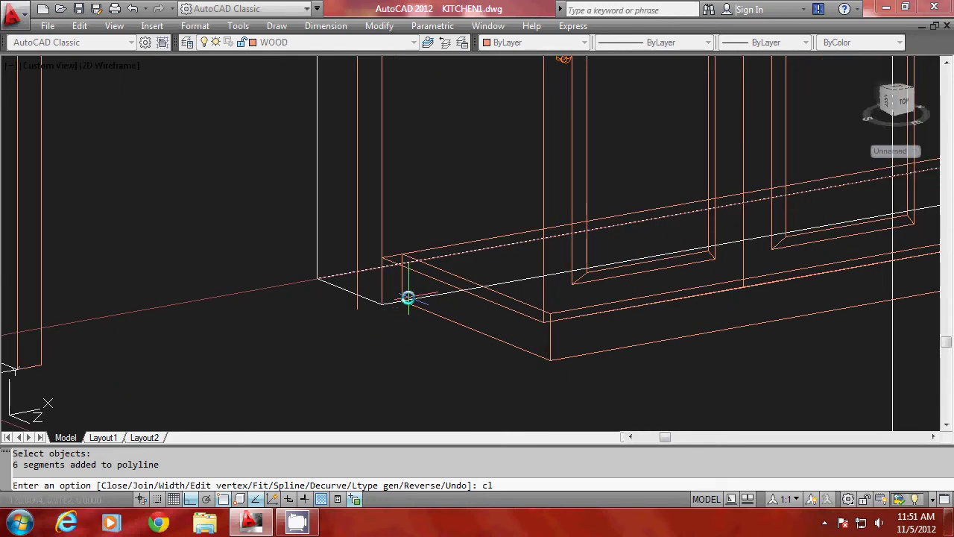
pyautogui.press('Return')
pyautogui.scroll(-6, 344, 313)
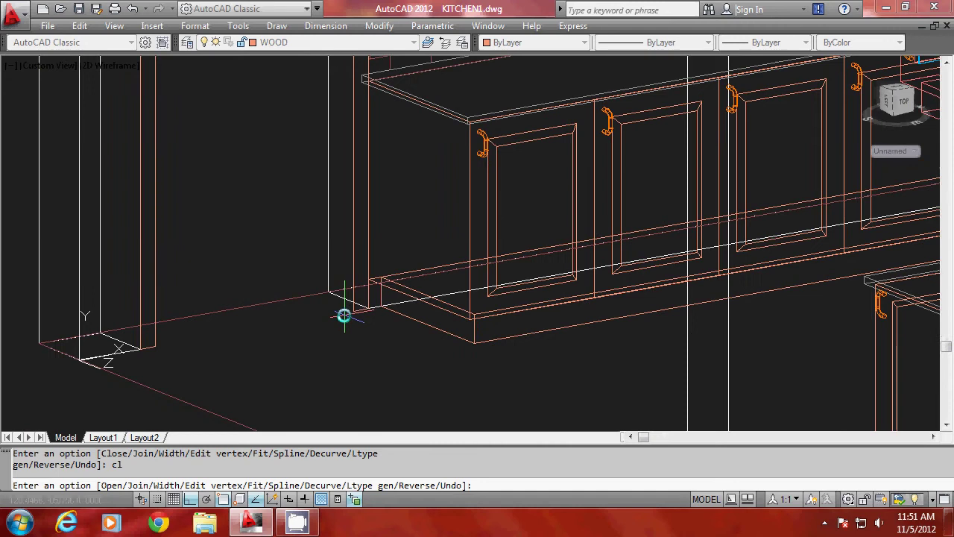
pyautogui.scroll(3, 332, 268)
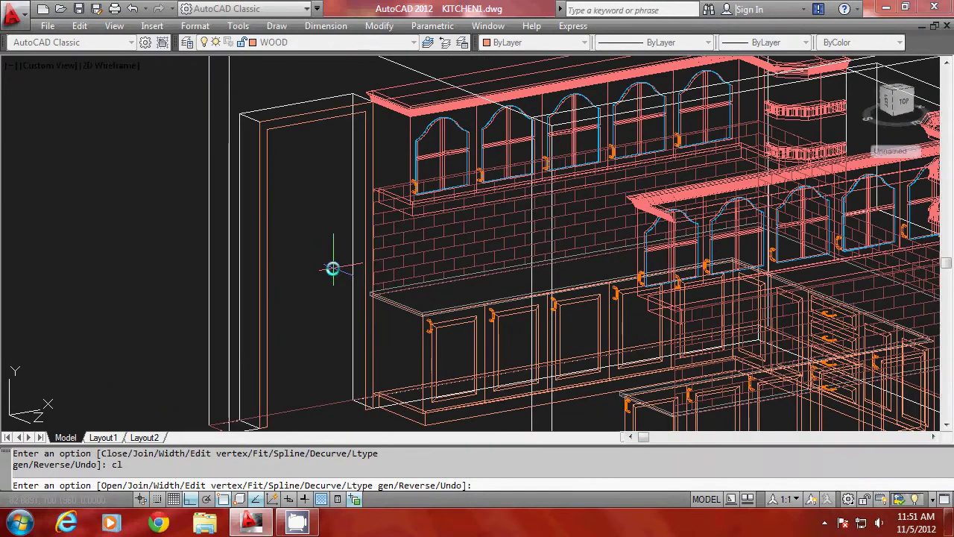
pyautogui.press('Return')
# - Extrude the closed door frame profile by -10
pyautogui.write('ext')
pyautogui.press('Return')
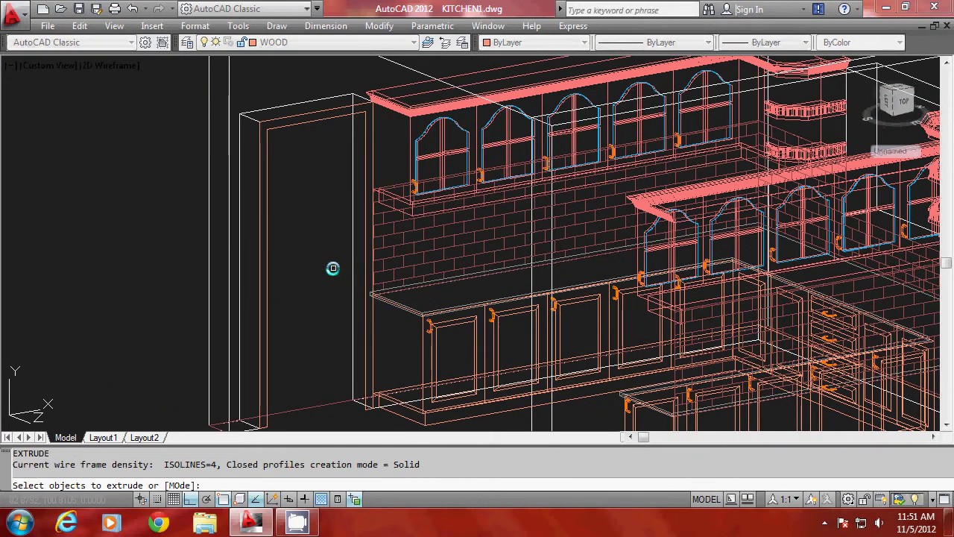
pyautogui.write('l')
pyautogui.press('Return')
pyautogui.press('Return')
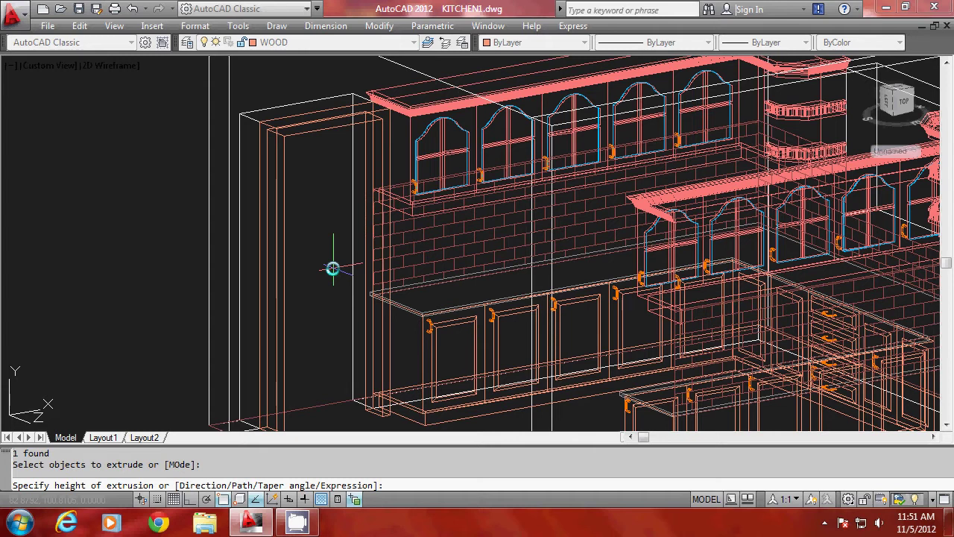
pyautogui.press('Return')
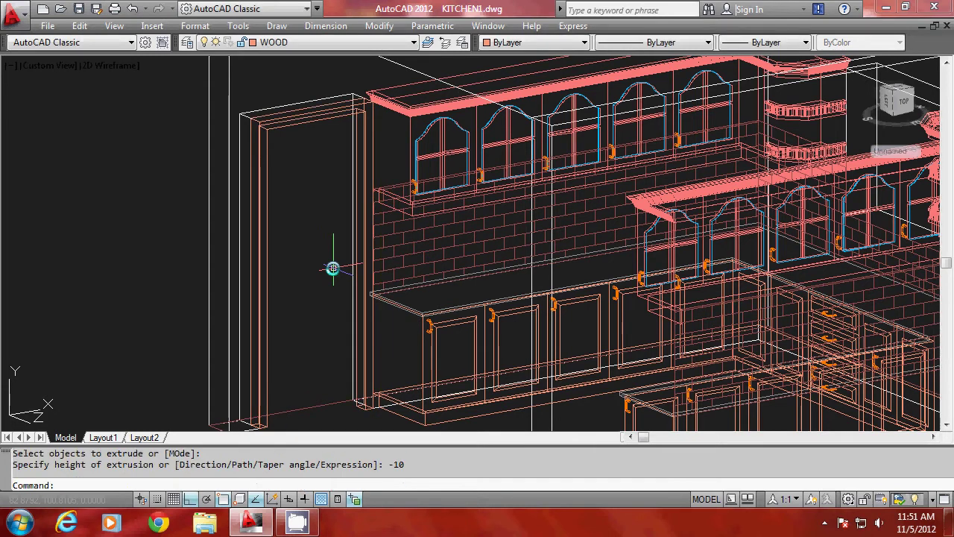
# - Examine the extruded door frame and its fit in the wall opening at close range
pyautogui.scroll(-4, 332, 269)
pyautogui.scroll(6, 342, 331)
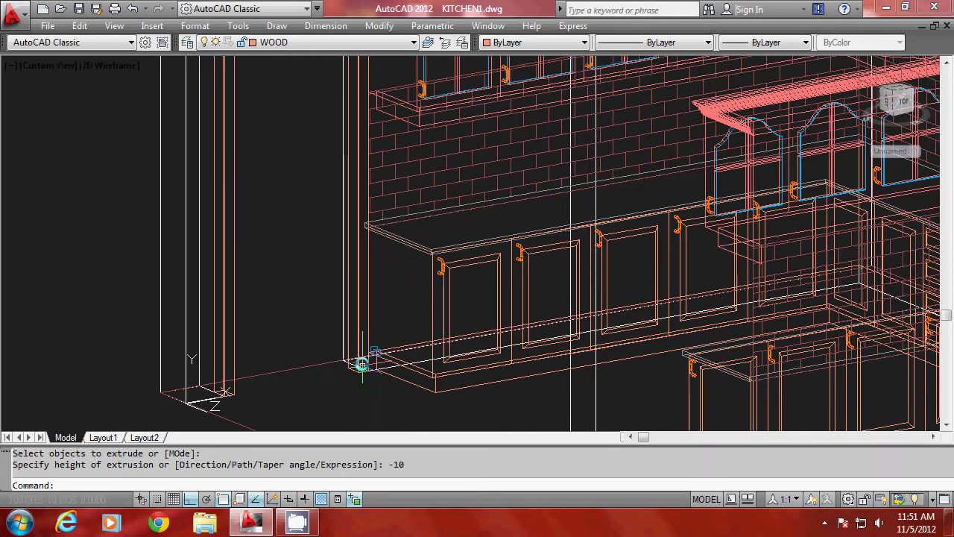
pyautogui.scroll(-3, 362, 364)
pyautogui.scroll(2, 320, 336)
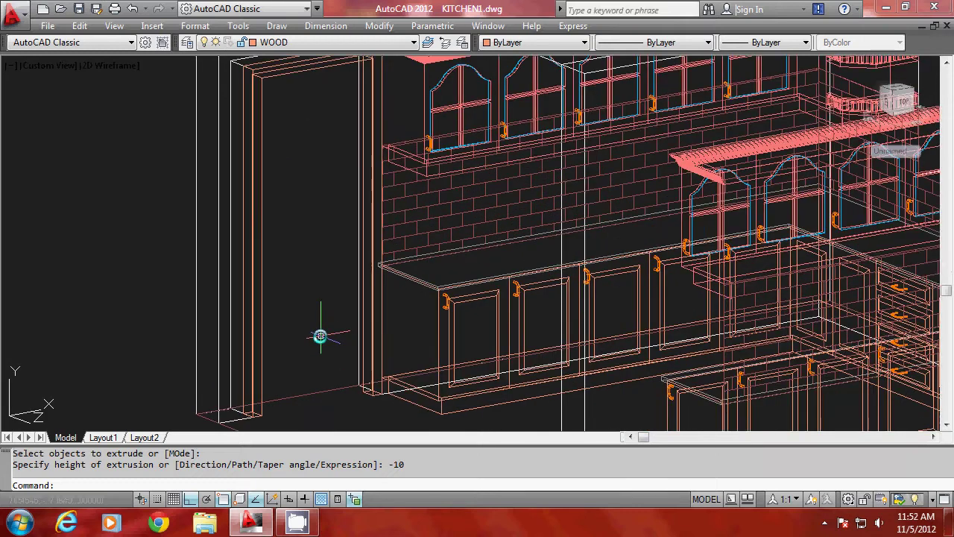
pyautogui.write('z')
pyautogui.press('Return')
pyautogui.press('Return')
pyautogui.moveTo(318, 326); pyautogui.dragTo(320, 342)
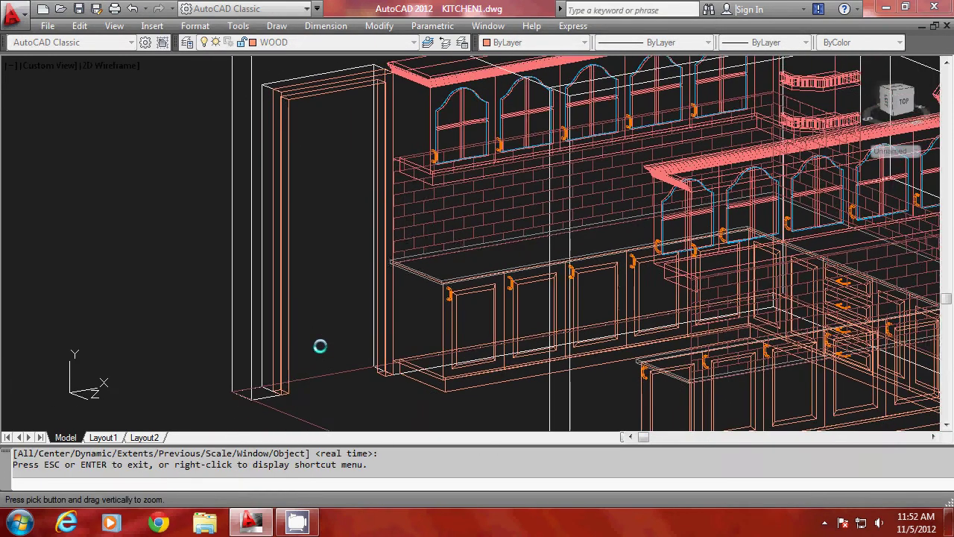
pyautogui.rightClick(335, 207)
pyautogui.click(364, 236)
pyautogui.moveTo(351, 234); pyautogui.dragTo(316, 231)
pyautogui.rightClick(322, 231)
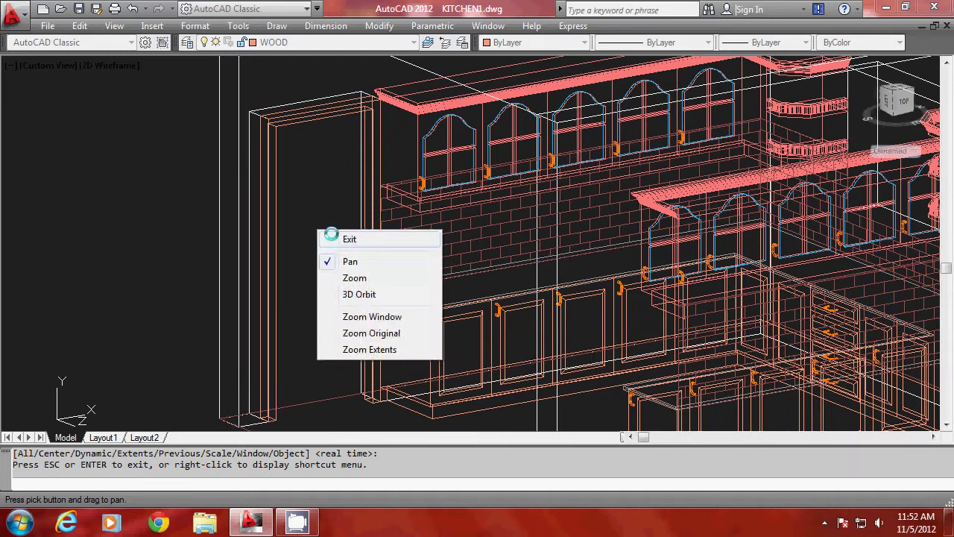
pyautogui.click(347, 240)
# - Start a polyline at the jamb foot farthest from the base cabinets and run it up the inner edge to the frame's upper corner
pyautogui.write('pl')
pyautogui.press('Return')
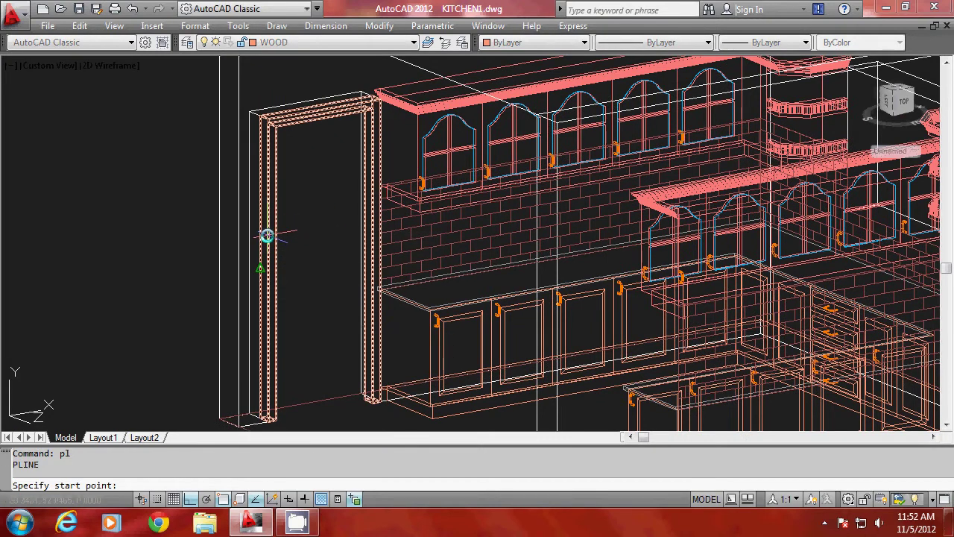
pyautogui.scroll(2, 286, 416)
pyautogui.scroll(-5, 283, 416)
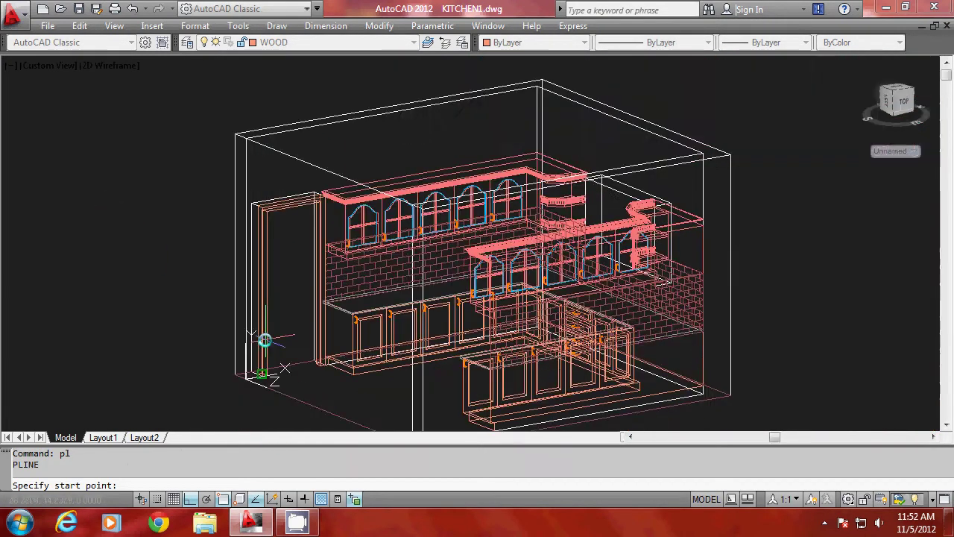
pyautogui.scroll(5, 256, 330)
pyautogui.click(248, 419)
pyautogui.scroll(-5, 249, 419)
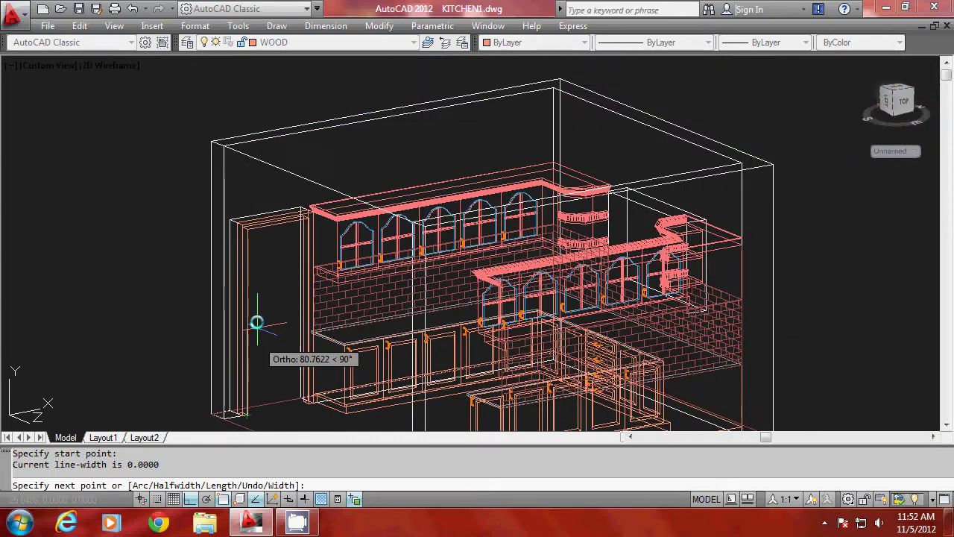
pyautogui.scroll(5, 256, 323)
pyautogui.click(239, 191)
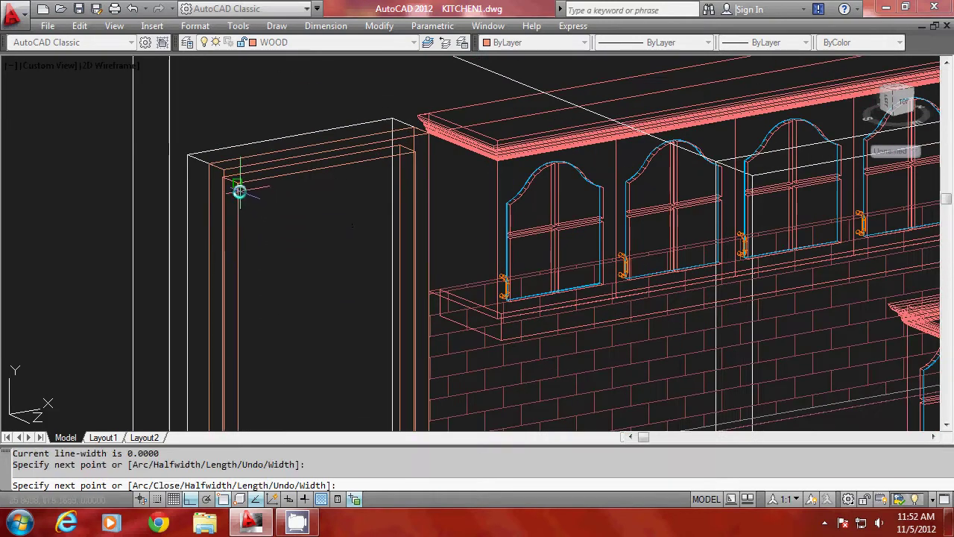
# - Continue the polyline across the frame head and down to the foot of the jamb beside the cabinets, and close it
pyautogui.click(410, 162)
pyautogui.scroll(-3, 351, 117)
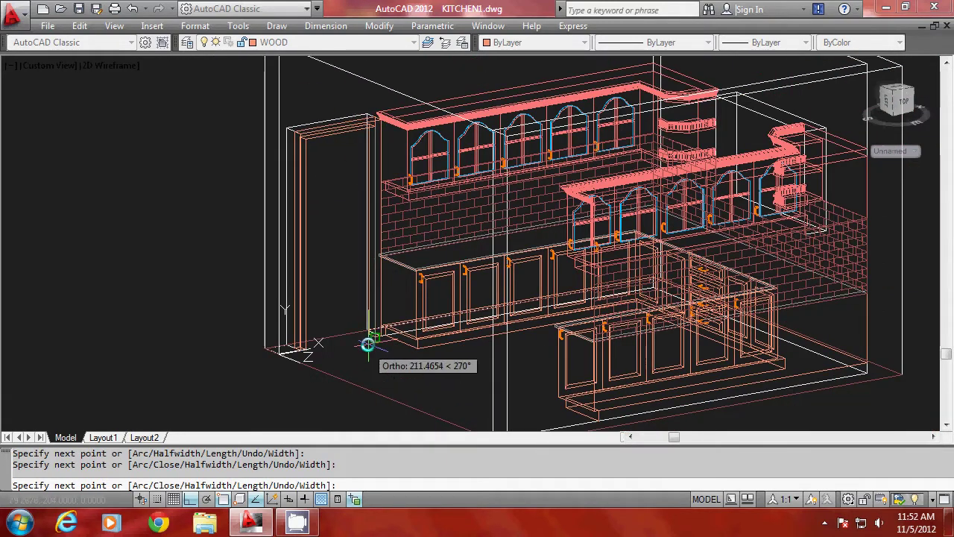
pyautogui.scroll(5, 369, 335)
pyautogui.click(390, 330)
pyautogui.write('c')
pyautogui.press('Return')
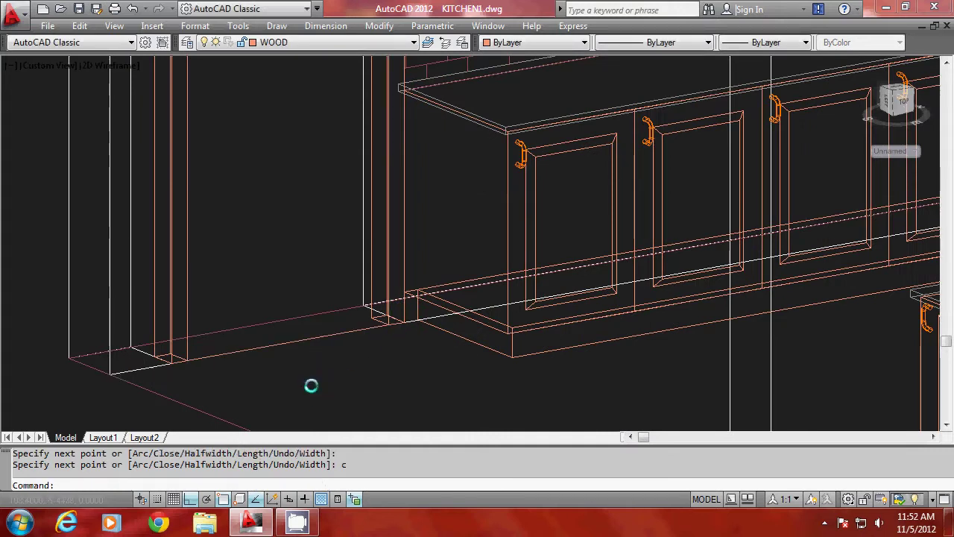
# - Extrude the closed inner door outline by -2.5 to form the door panel
pyautogui.scroll(-5, 308, 388)
pyautogui.scroll(5, 308, 355)
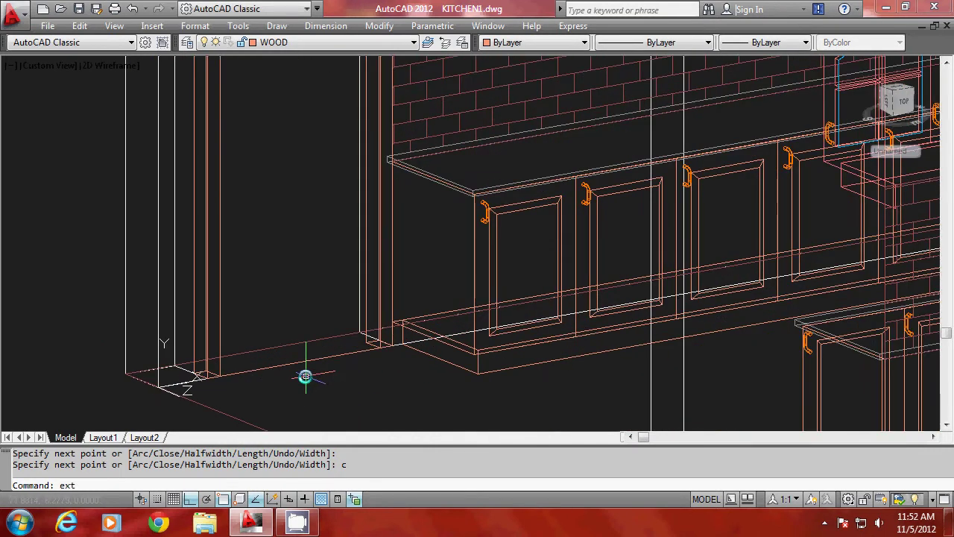
pyautogui.press('Return')
pyautogui.click(305, 377)
pyautogui.press('Return')
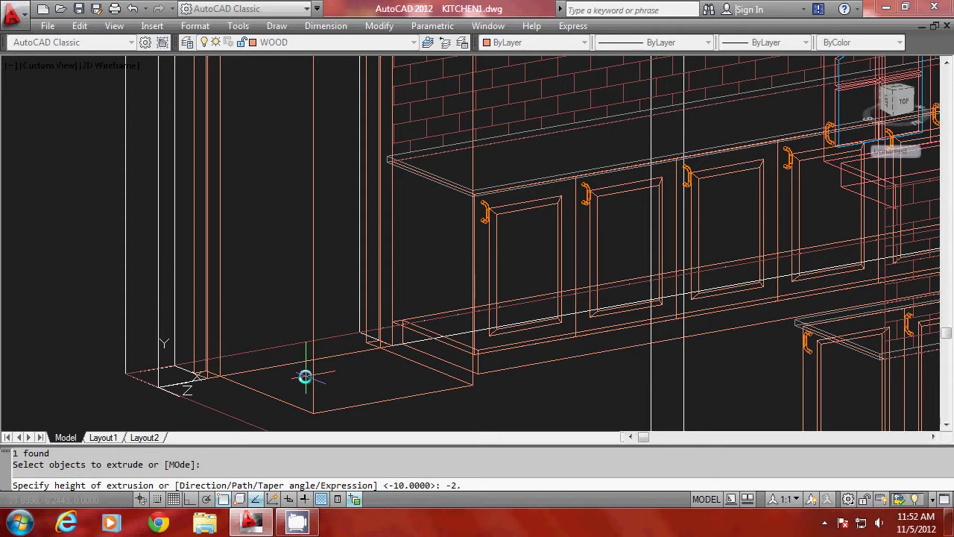
pyautogui.press('Return')
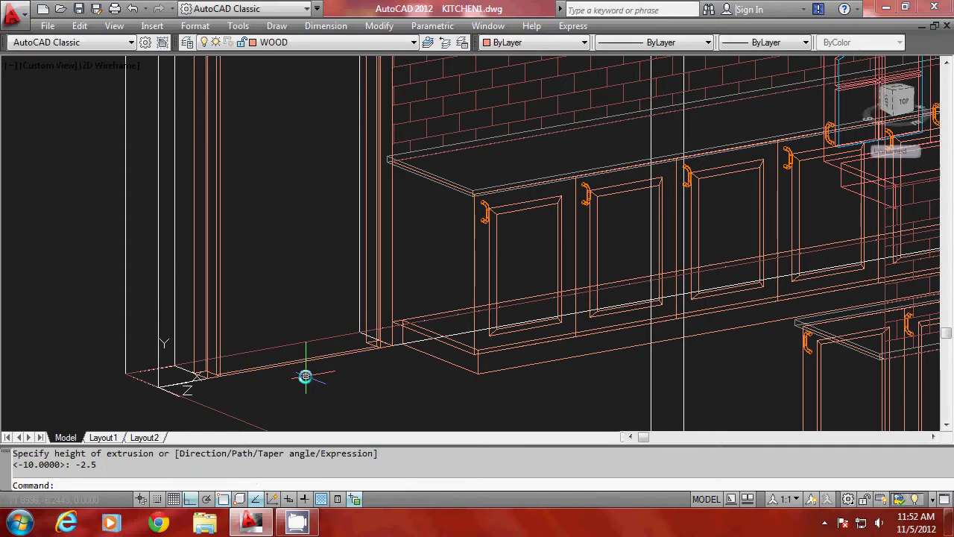
# - Shade the model and examine how the door panel sits against the front of the frame
pyautogui.scroll(-5, 283, 395)
pyautogui.scroll(6, 272, 396)
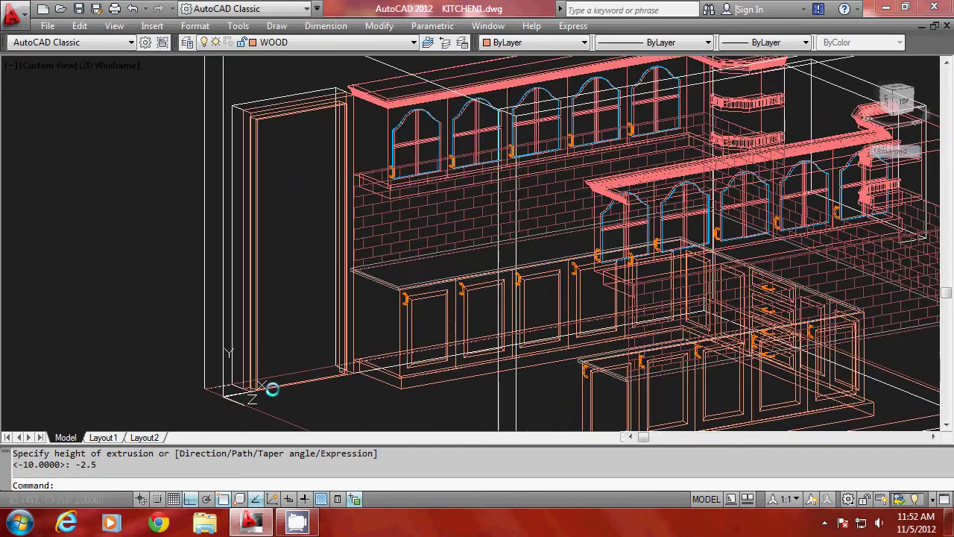
pyautogui.scroll(-1, 306, 395)
pyautogui.scroll(-2, 355, 382)
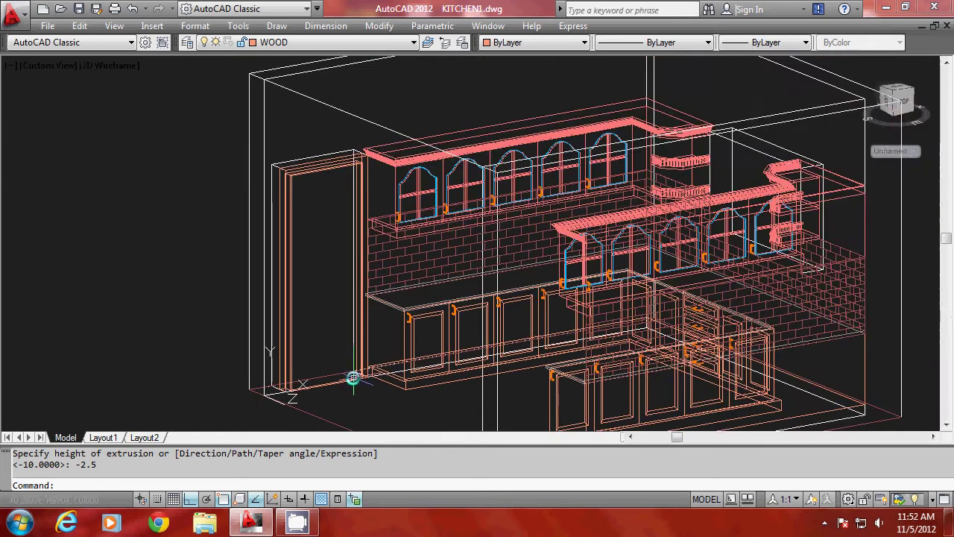
pyautogui.scroll(2, 353, 378)
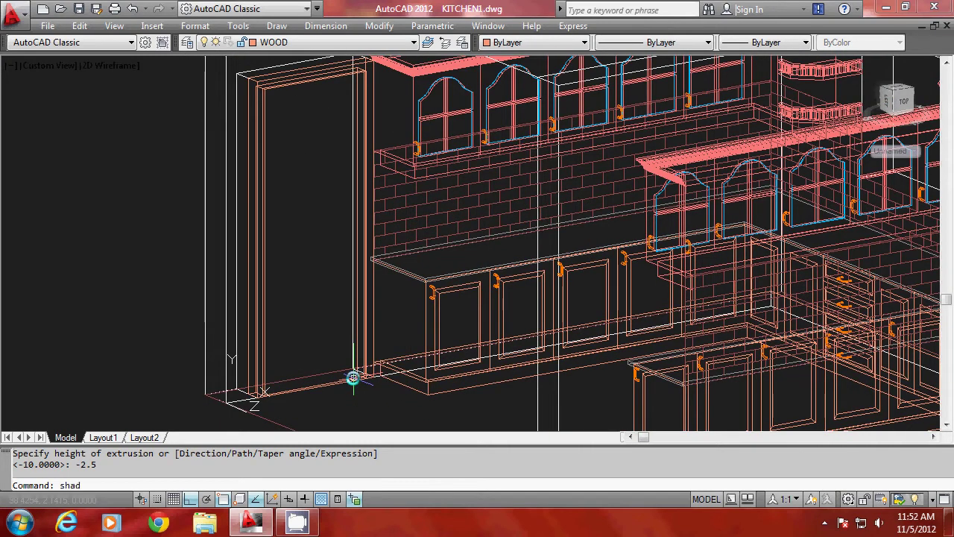
pyautogui.write('e')
pyautogui.press('Return')
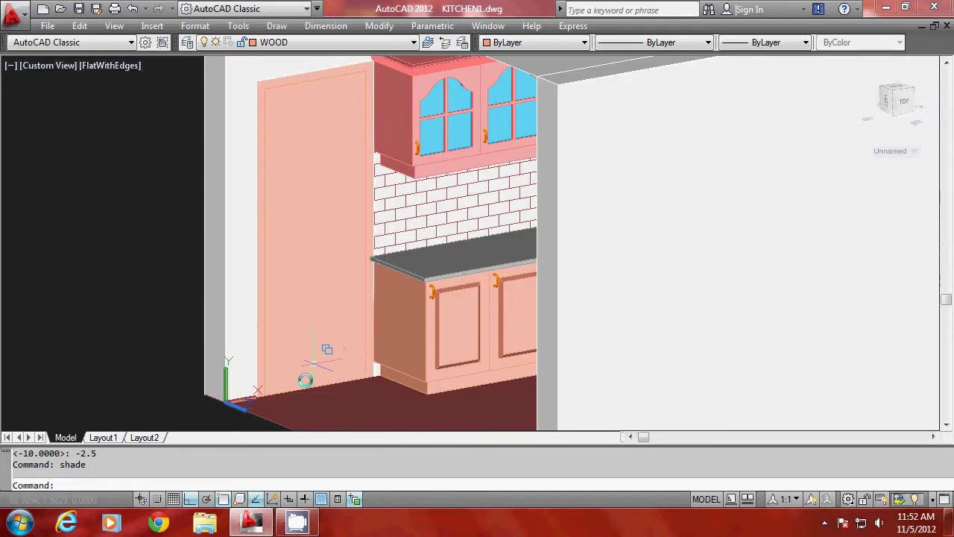
pyautogui.scroll(2, 315, 66)
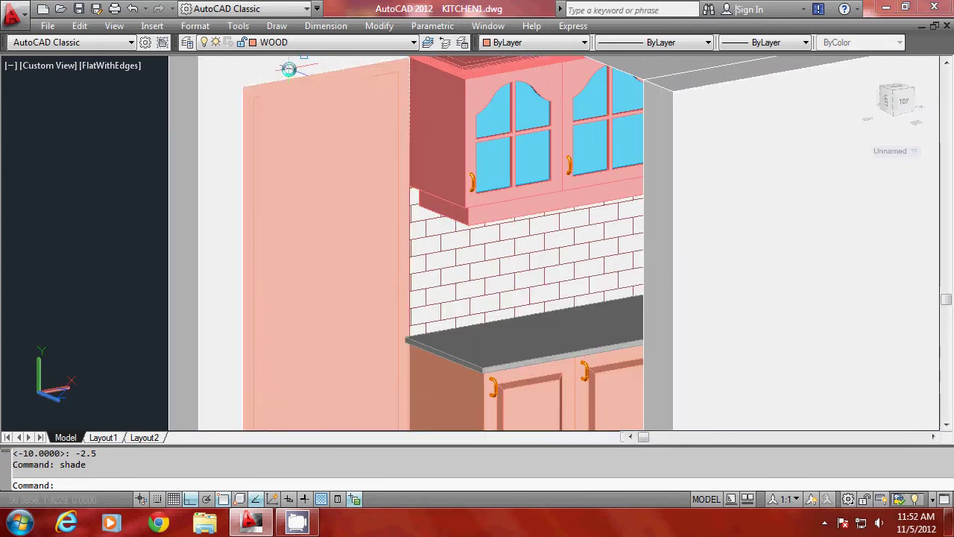
pyautogui.scroll(1, 257, 91)
pyautogui.scroll(1, 259, 94)
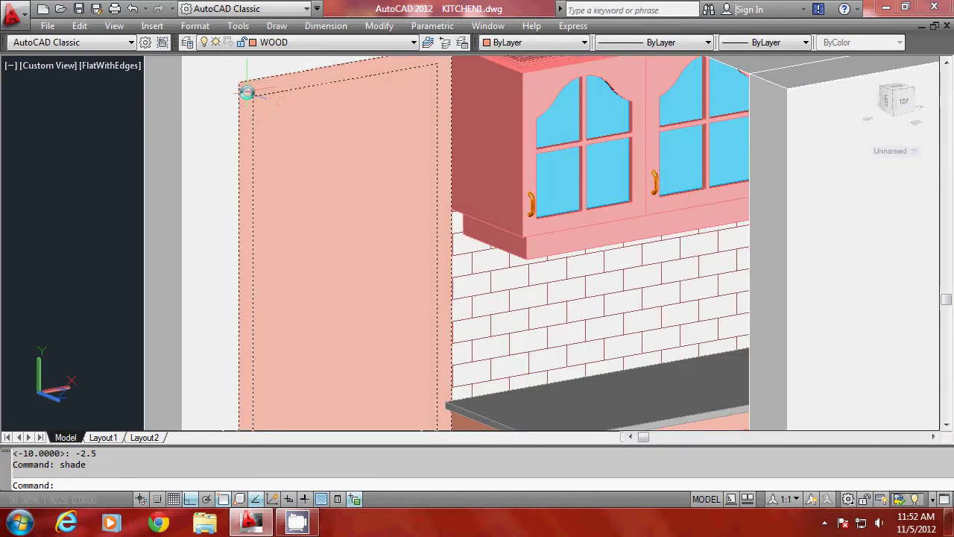
pyautogui.scroll(-3, 198, 89)
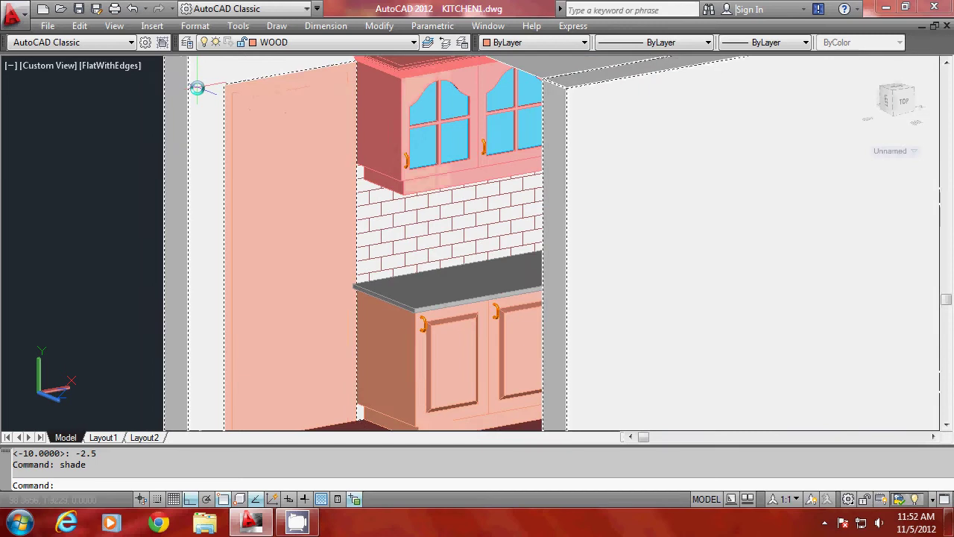
pyautogui.scroll(2, 228, 171)
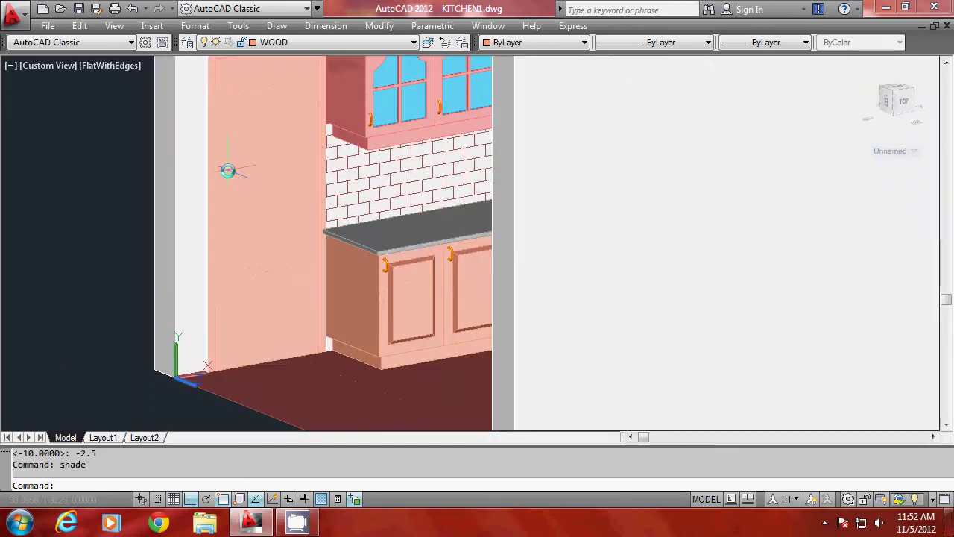
# - Set the visual style back to 2D Wireframe
pyautogui.click(114, 25)
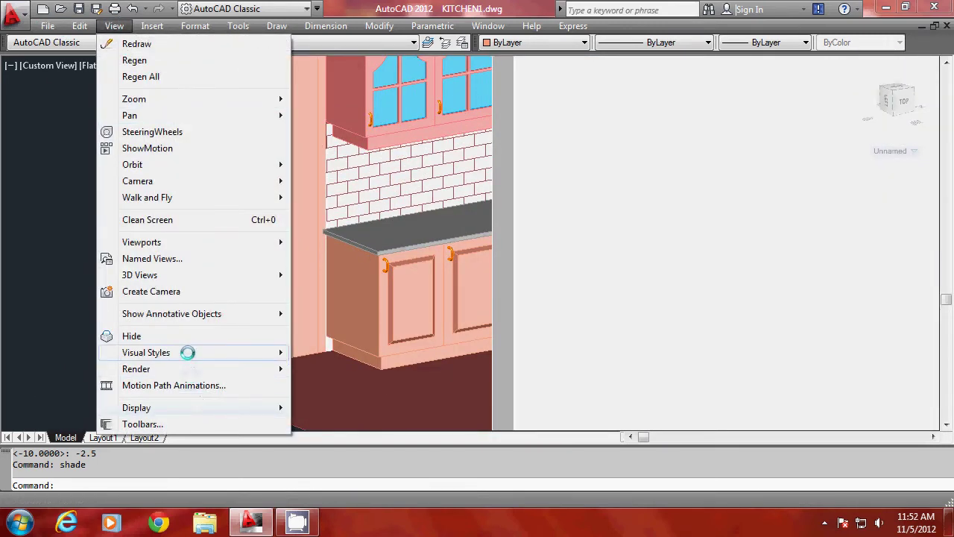
pyautogui.moveTo(187, 353)
pyautogui.click(318, 177)
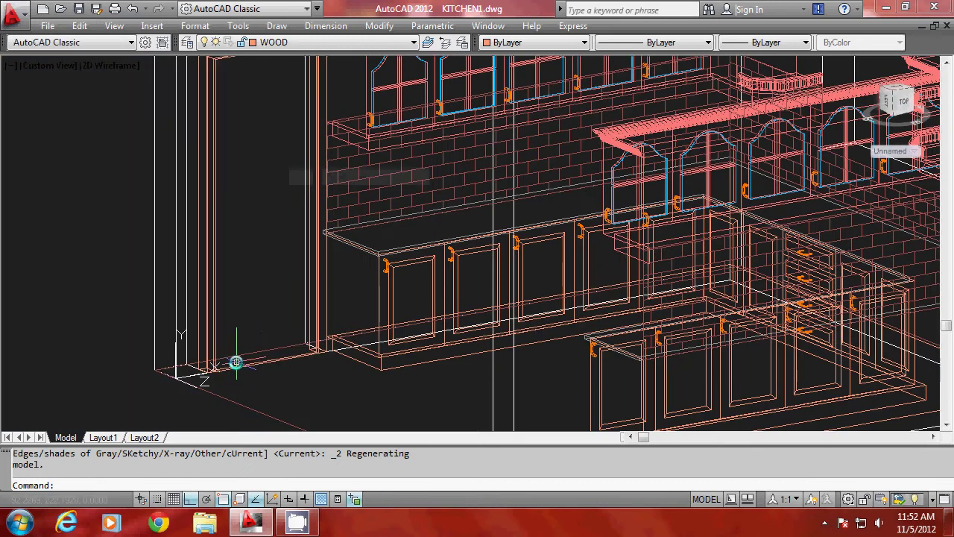
# - Move the door panel 2.5 along the negative Z direction, back into the frame
pyautogui.scroll(3, 241, 366)
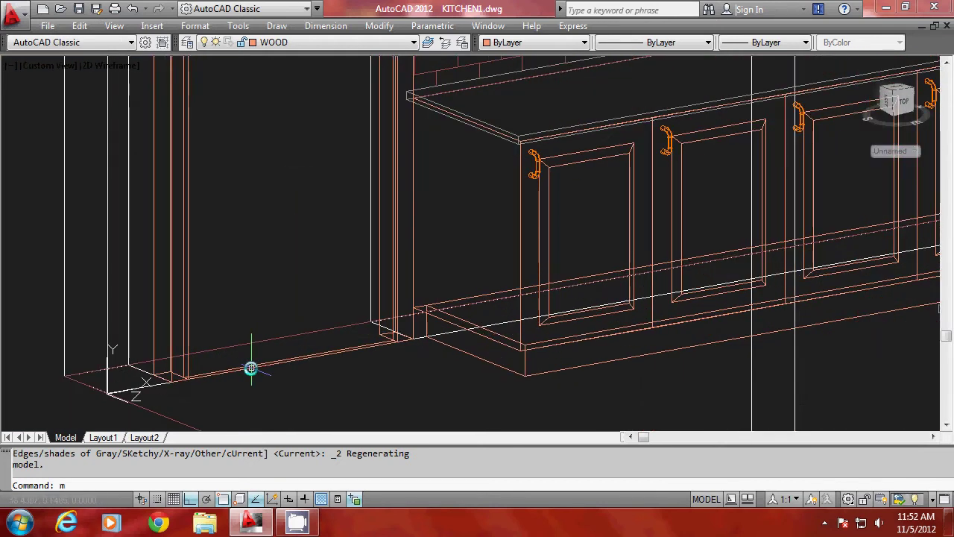
pyautogui.write('m')
pyautogui.press('Return')
pyautogui.click(250, 367)
pyautogui.press('Return')
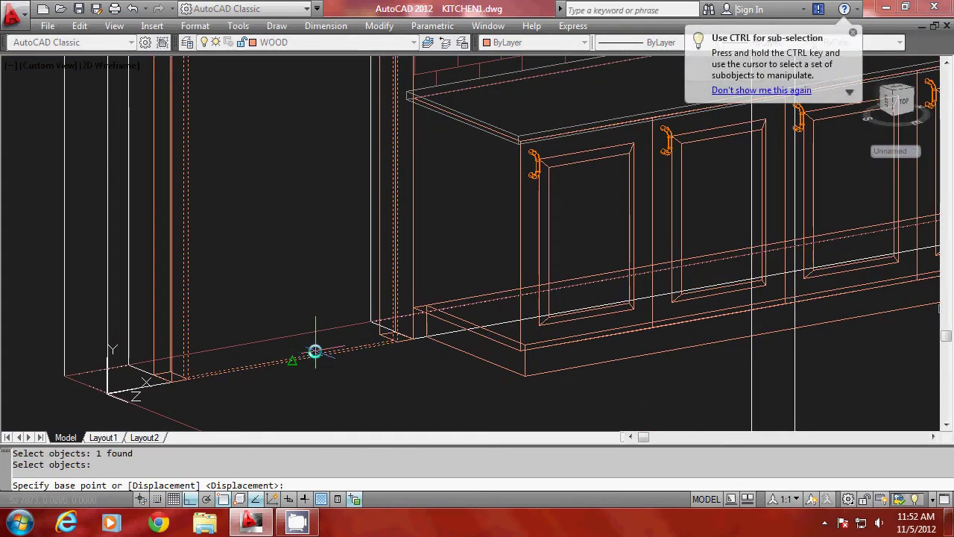
pyautogui.scroll(2, 201, 377)
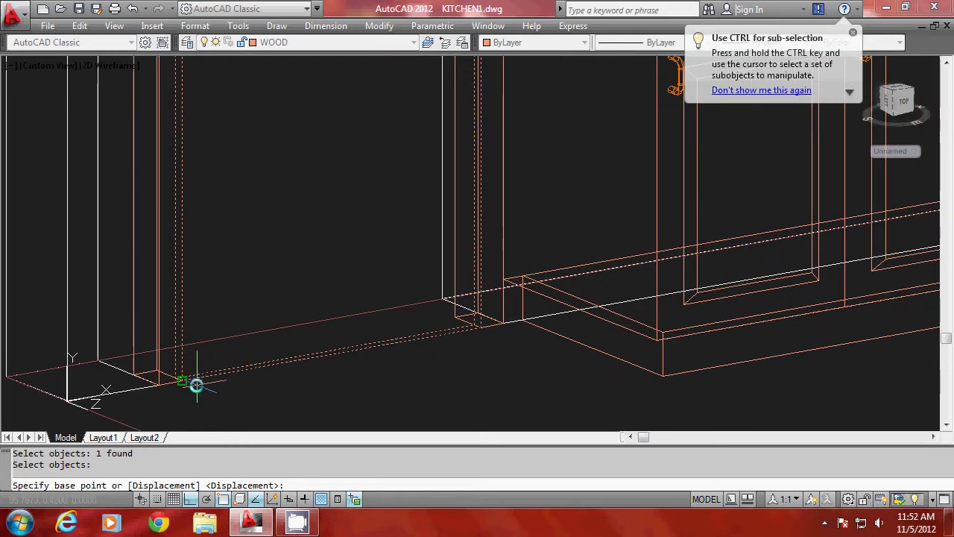
pyautogui.scroll(1, 196, 382)
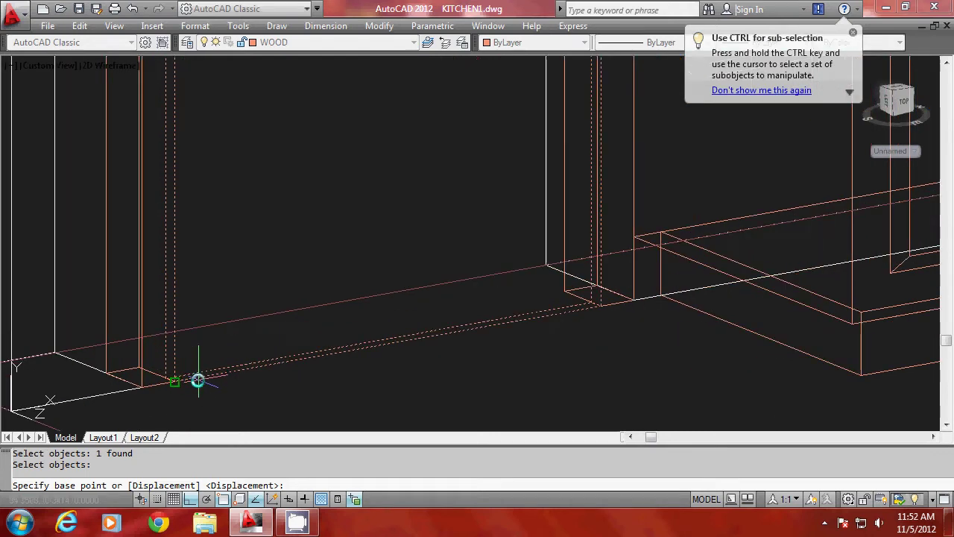
pyautogui.click(334, 385)
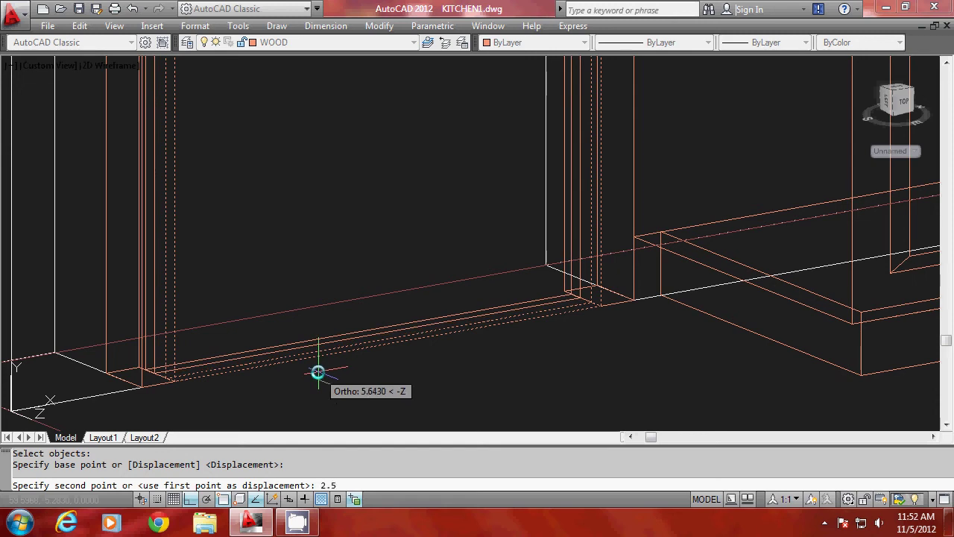
pyautogui.press('Return')
# - Shade the model again and examine the recessed door panel along the jamb and floor
pyautogui.scroll(-5, 345, 384)
pyautogui.scroll(1, 408, 301)
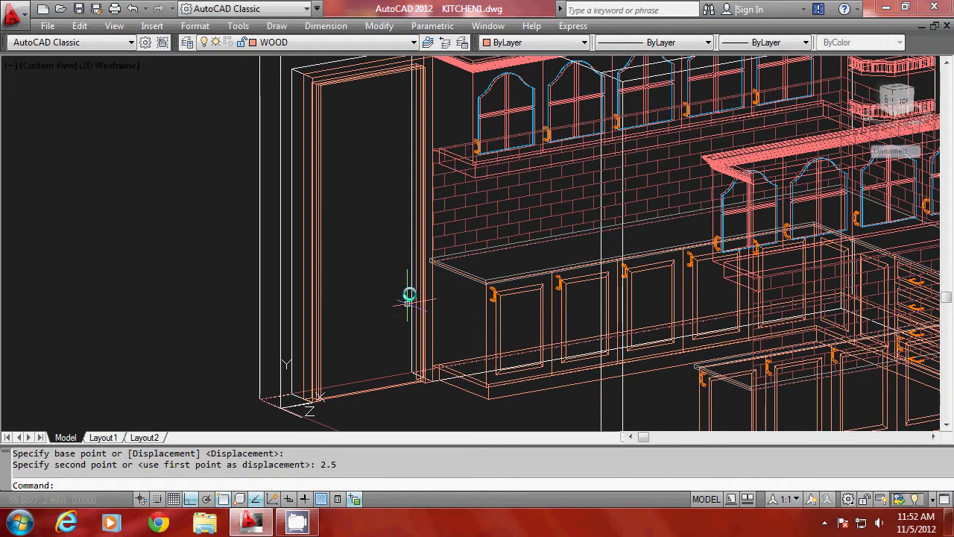
pyautogui.scroll(-1, 394, 277)
pyautogui.write('sha')
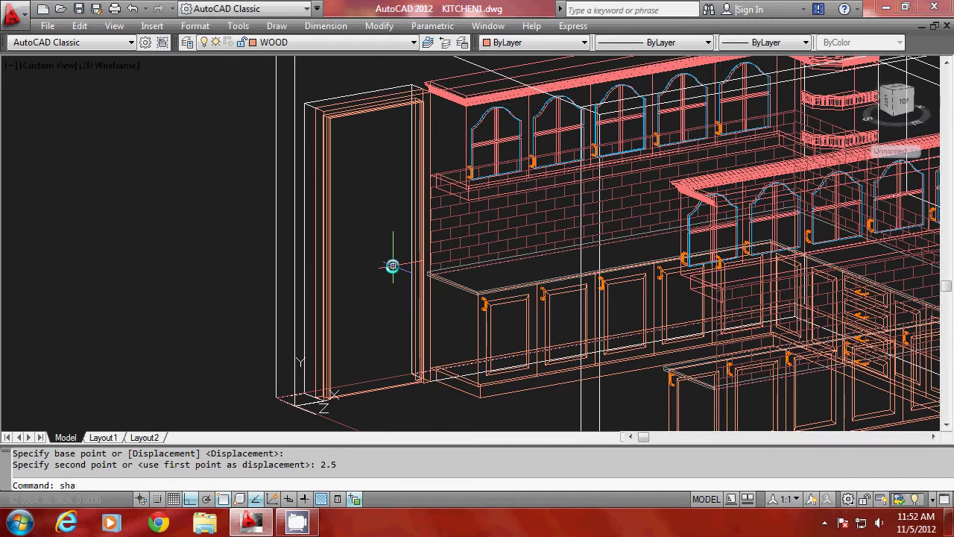
pyautogui.write('de')
pyautogui.press('Return')
pyautogui.scroll(3, 406, 386)
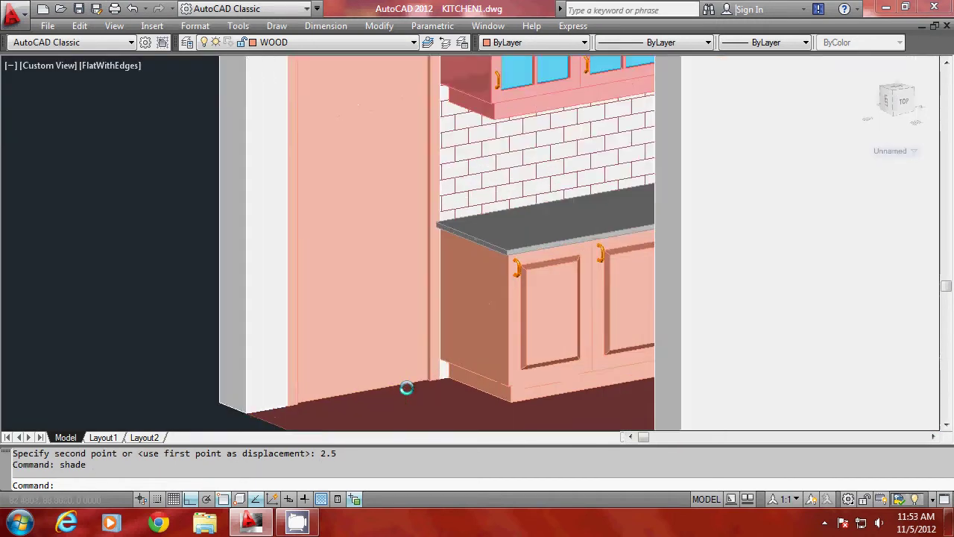
pyautogui.scroll(2, 406, 387)
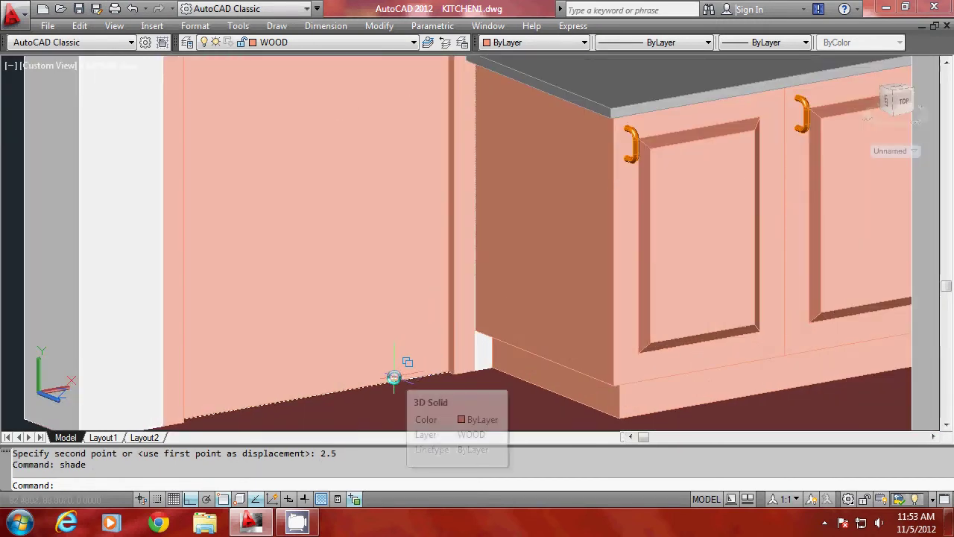
pyautogui.scroll(-4, 393, 377)
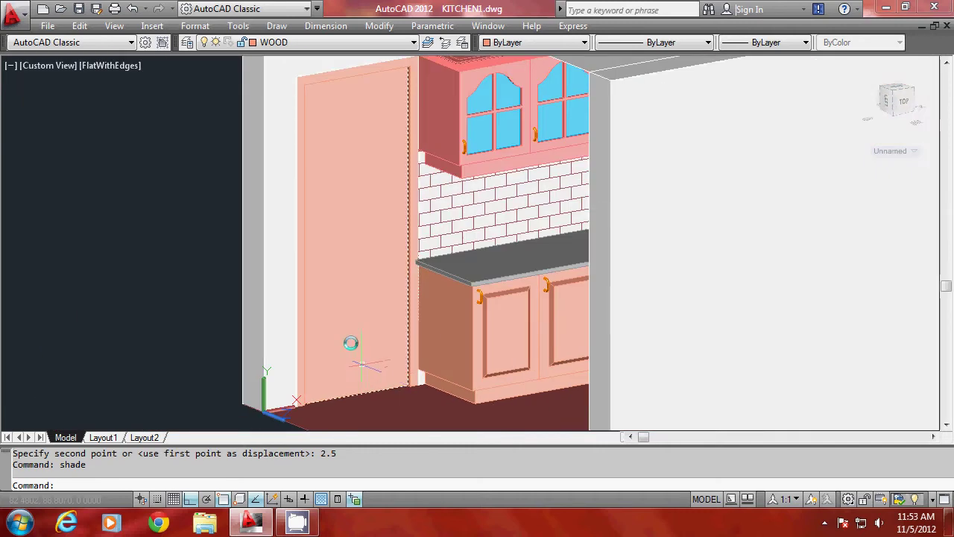
# - Return the shaded view to the 2D Wireframe visual style
pyautogui.click(114, 26)
pyautogui.moveTo(183, 353)
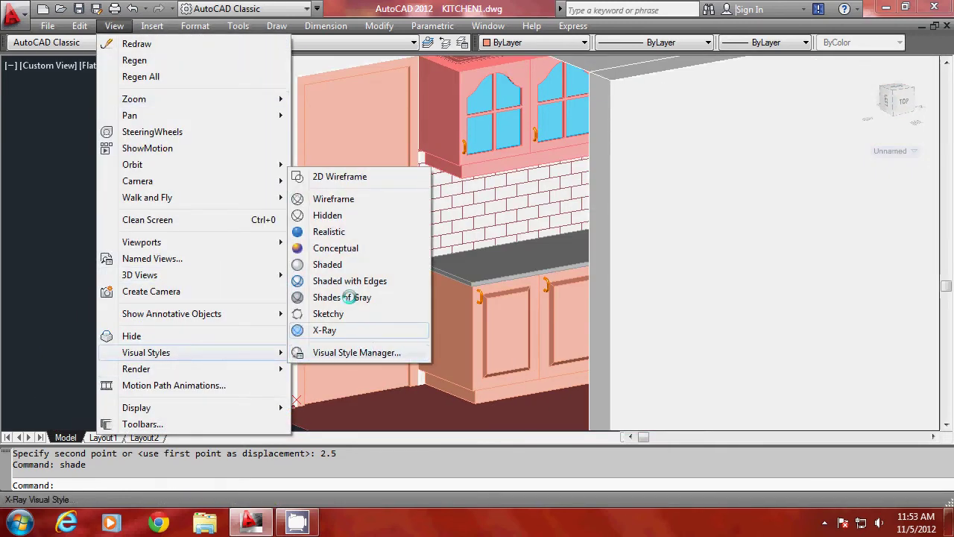
pyautogui.click(330, 177)
# - Relocate the UCS origin to the door panel's lower front corner beside the jamb, keeping the current axis directions
pyautogui.scroll(-3, 304, 390)
pyautogui.scroll(5, 295, 416)
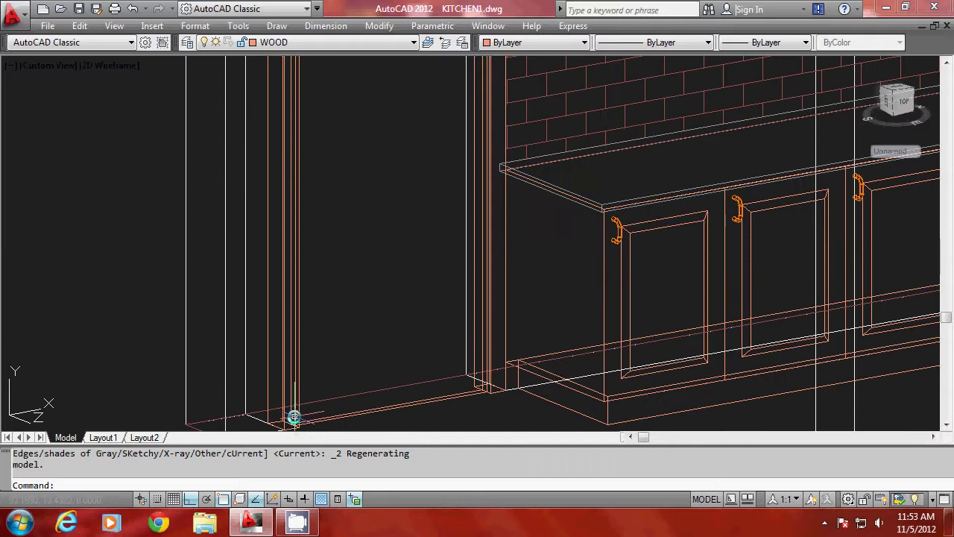
pyautogui.scroll(-1, 332, 315)
pyautogui.scroll(4, 307, 388)
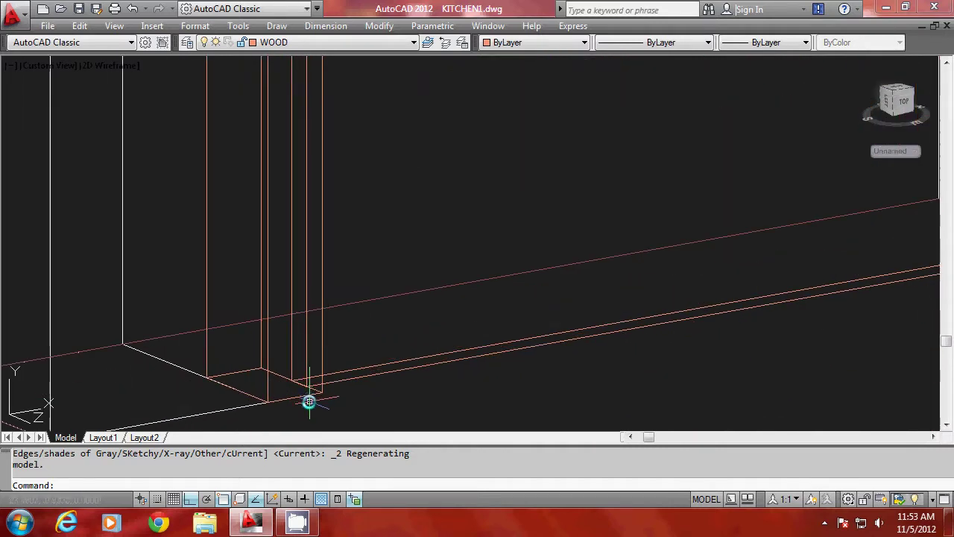
pyautogui.press('Return')
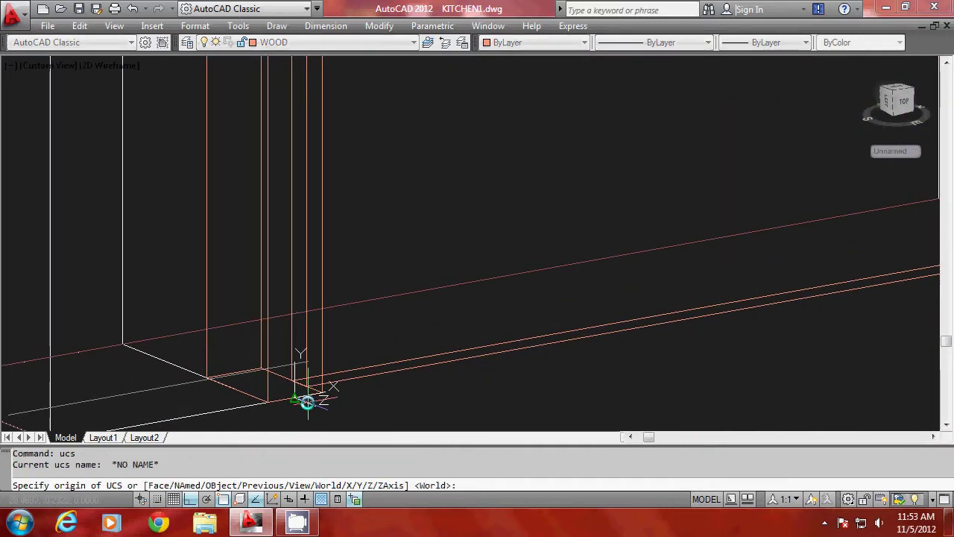
pyautogui.scroll(1, 307, 395)
pyautogui.scroll(-1, 306, 388)
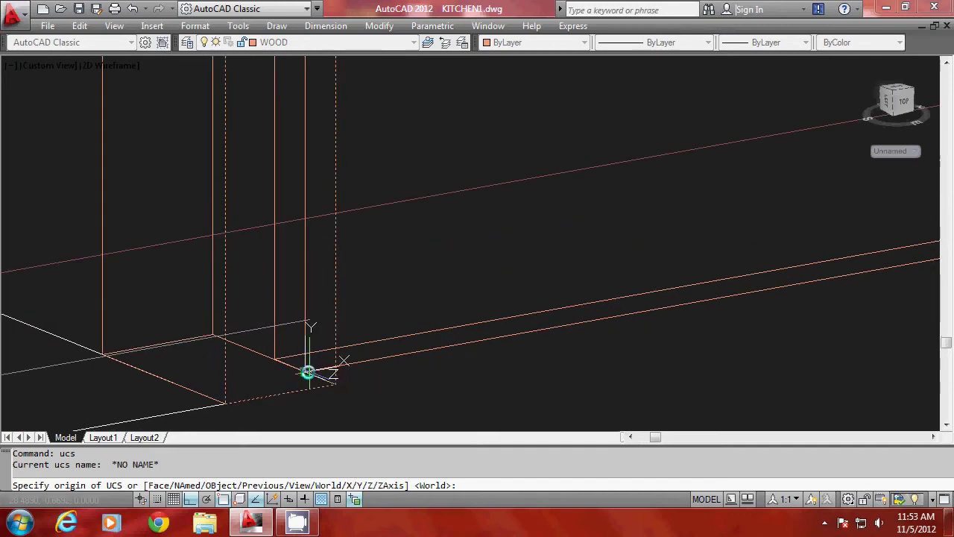
pyautogui.click(304, 371)
pyautogui.scroll(-2, 219, 378)
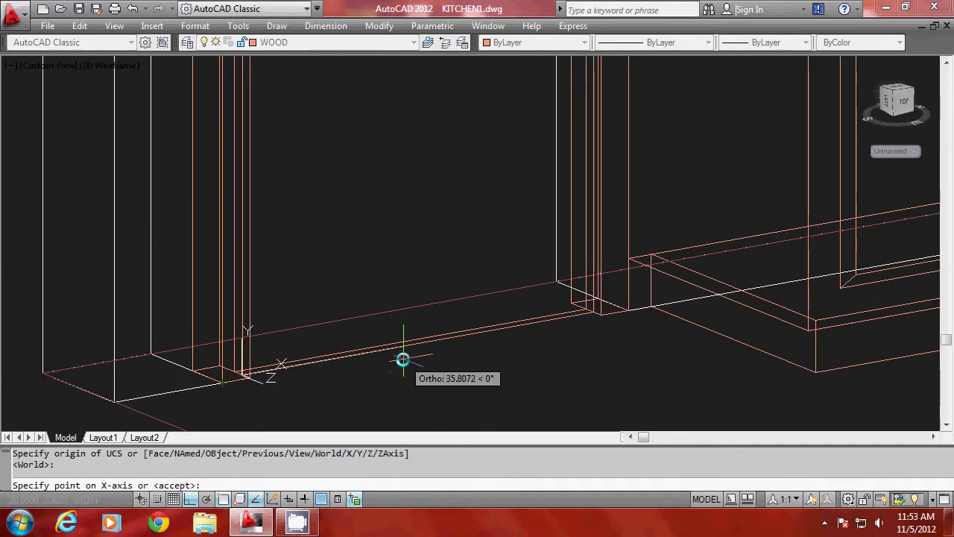
pyautogui.press('Return')
# - Switch to the plan view of the current UCS so the door wall is seen straight on
pyautogui.scroll(-2, 115, 371)
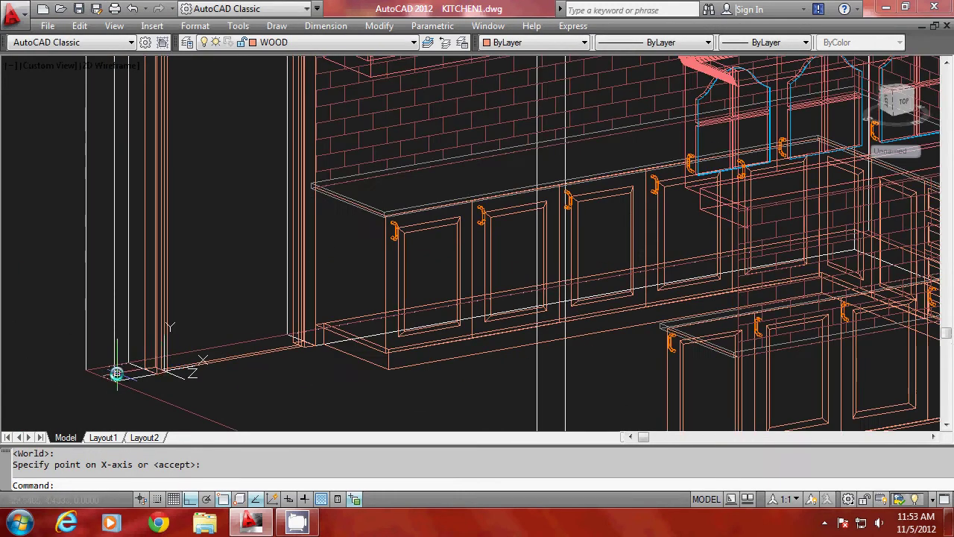
pyautogui.scroll(2, 162, 376)
pyautogui.scroll(2, 179, 386)
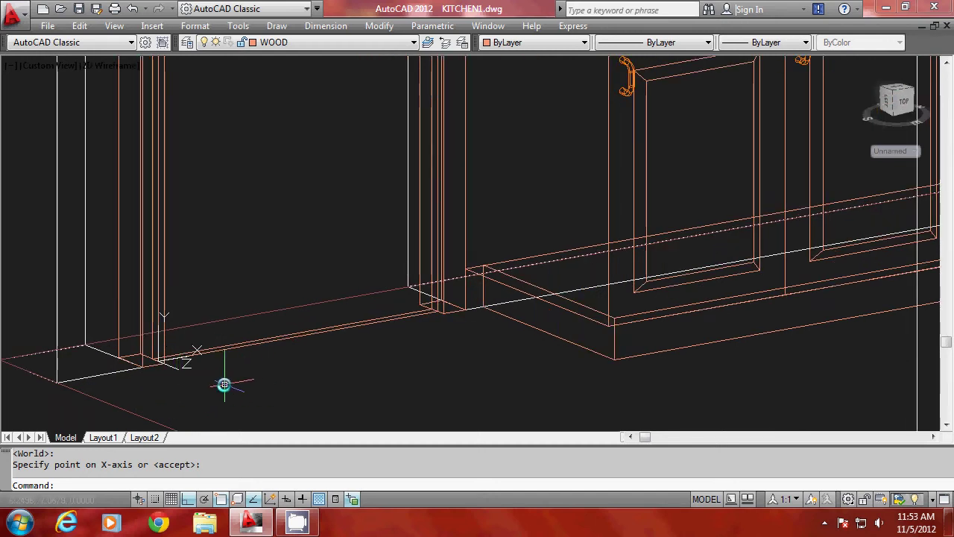
pyautogui.write('plan')
pyautogui.press('Return')
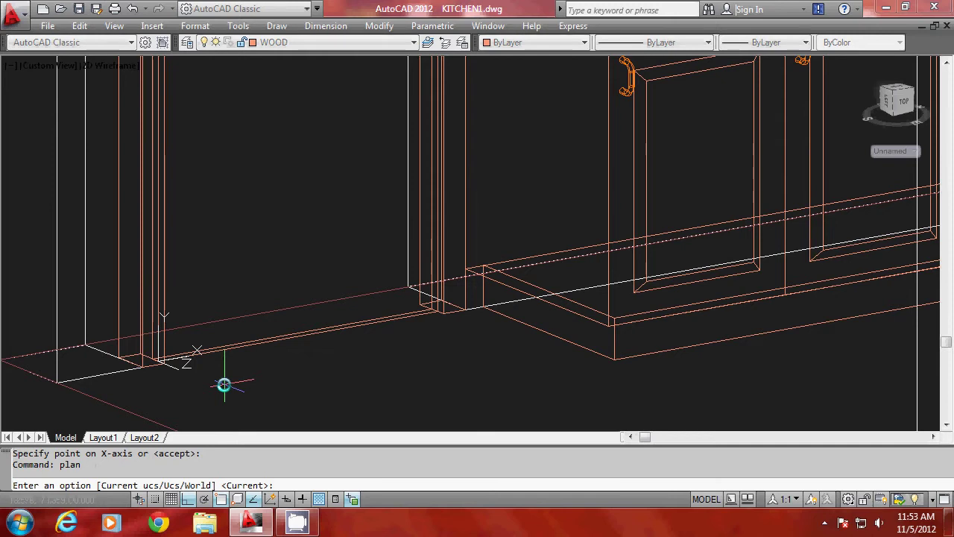
pyautogui.press('Return')
pyautogui.scroll(-2, 264, 260)
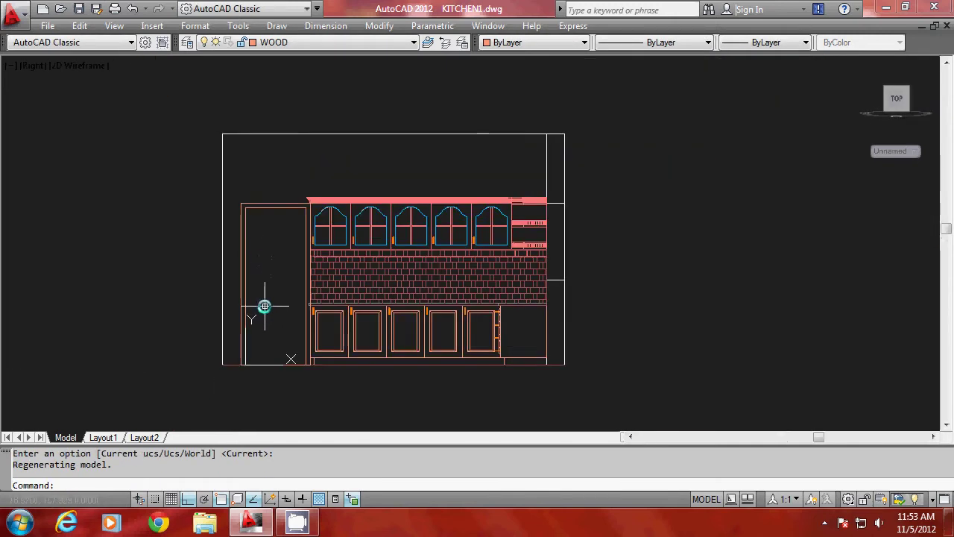
# - Draw a tall narrow rectangle in the upper left part of the door, slightly inset from the frame and ending around countertop height
pyautogui.scroll(2, 265, 305)
pyautogui.scroll(2, 260, 324)
pyautogui.scroll(-2, 206, 345)
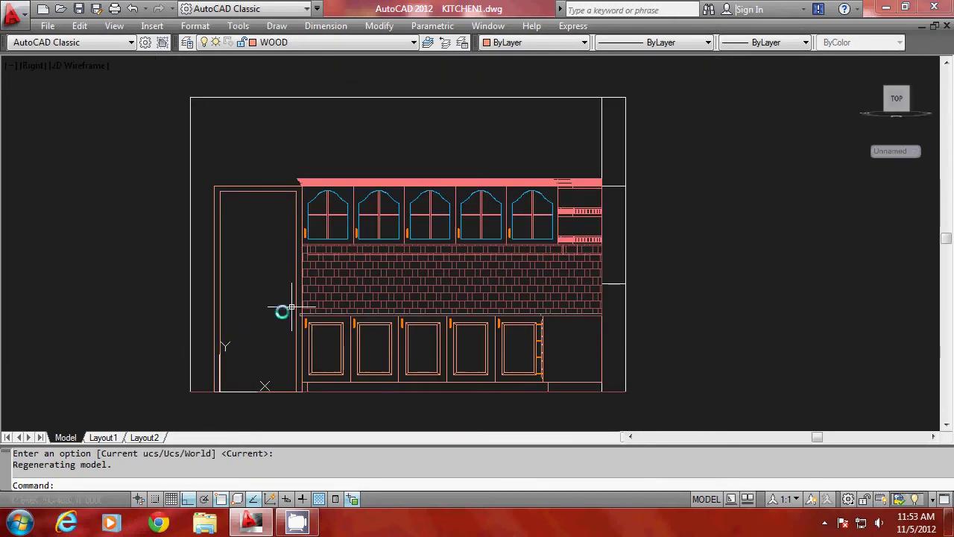
pyautogui.scroll(2, 287, 310)
pyautogui.write('re')
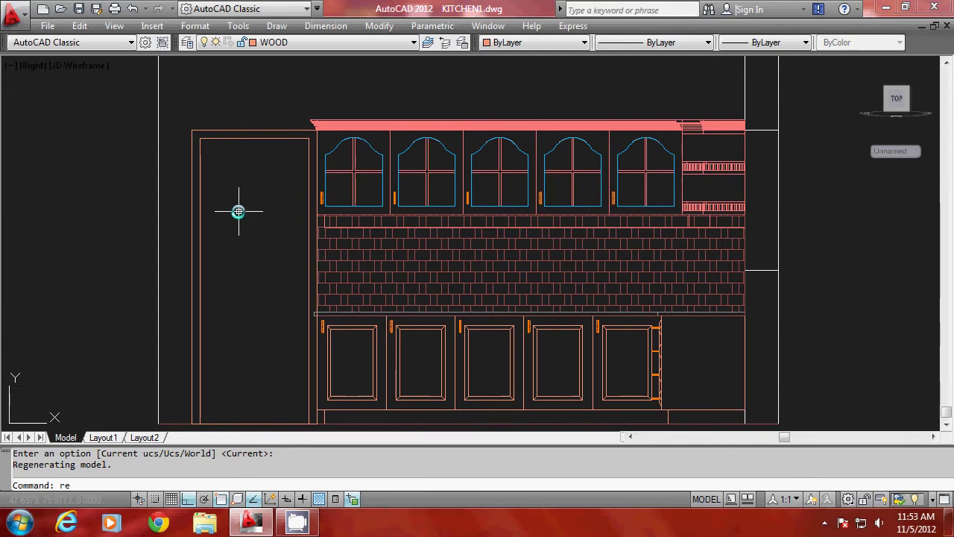
pyautogui.write('c')
pyautogui.press('Return')
pyautogui.scroll(2, 222, 157)
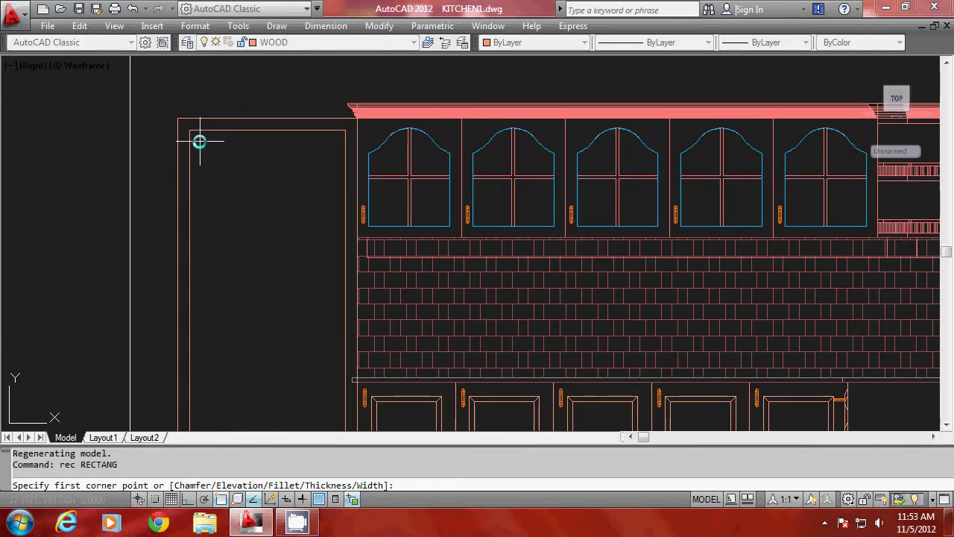
pyautogui.click(199, 141)
pyautogui.scroll(-2, 234, 238)
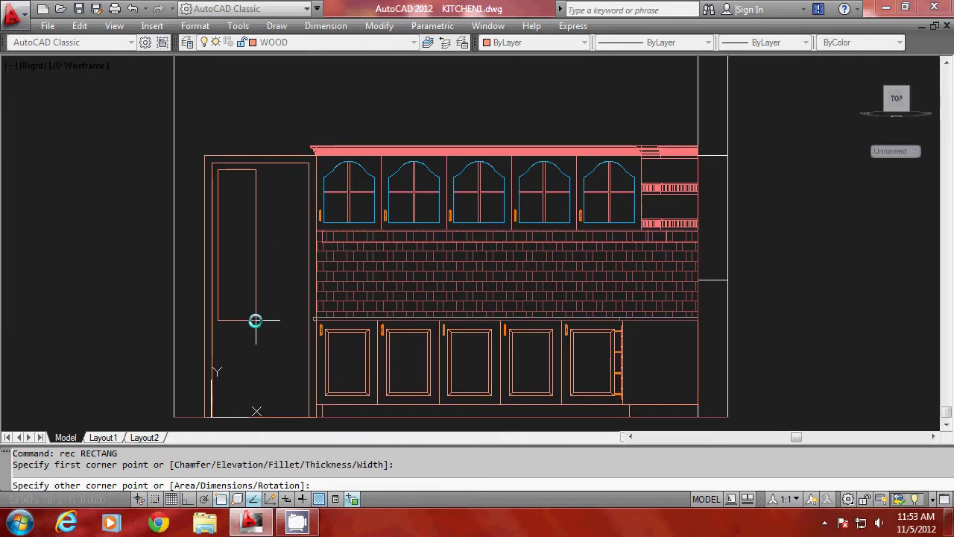
pyautogui.press('Escape')
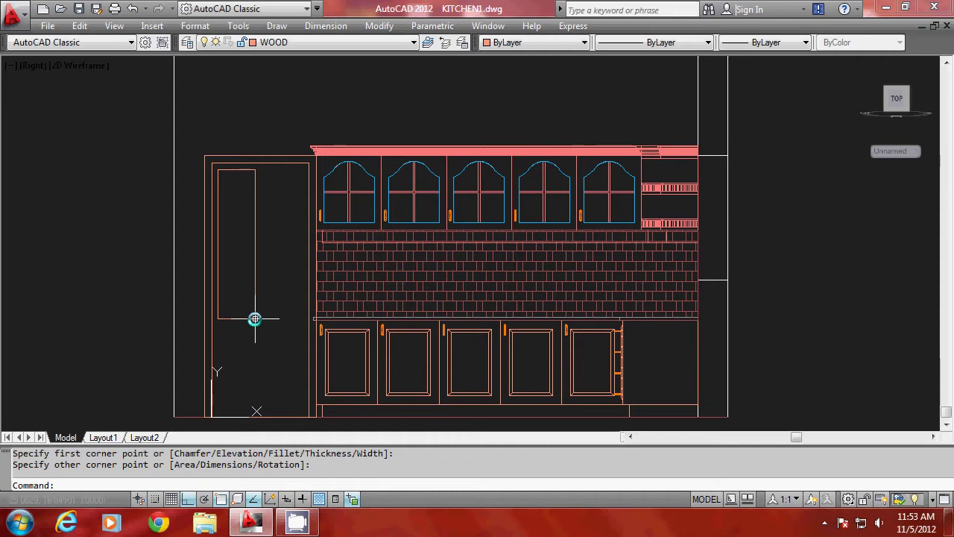
pyautogui.press('Escape')
pyautogui.press('Escape')
# - Extrude the tall rectangle on the door with a 60-degree taper angle and a height of 1.5
pyautogui.write('ex')
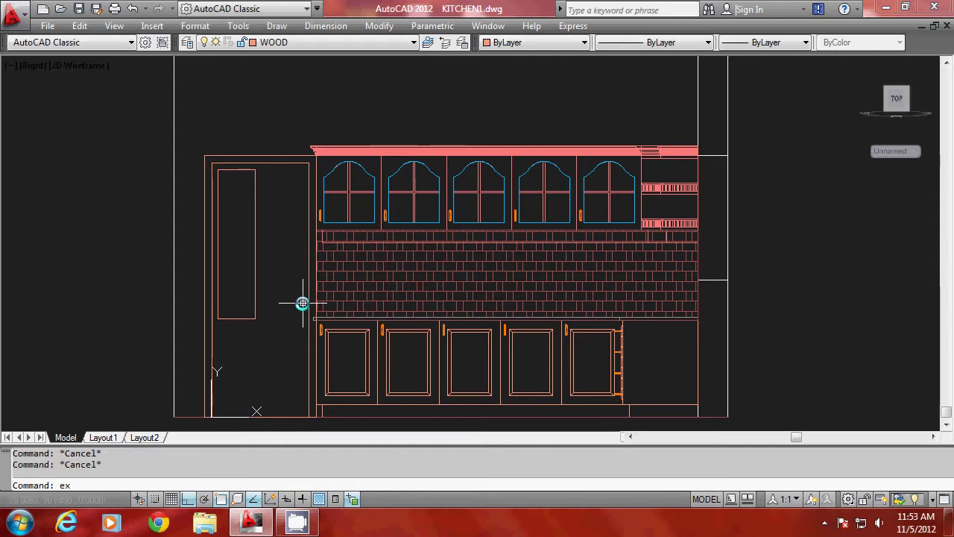
pyautogui.write('t')
pyautogui.press('Return')
pyautogui.click(302, 302)
pyautogui.press('Return')
pyautogui.write('t')
pyautogui.press('Return')
pyautogui.write('6')
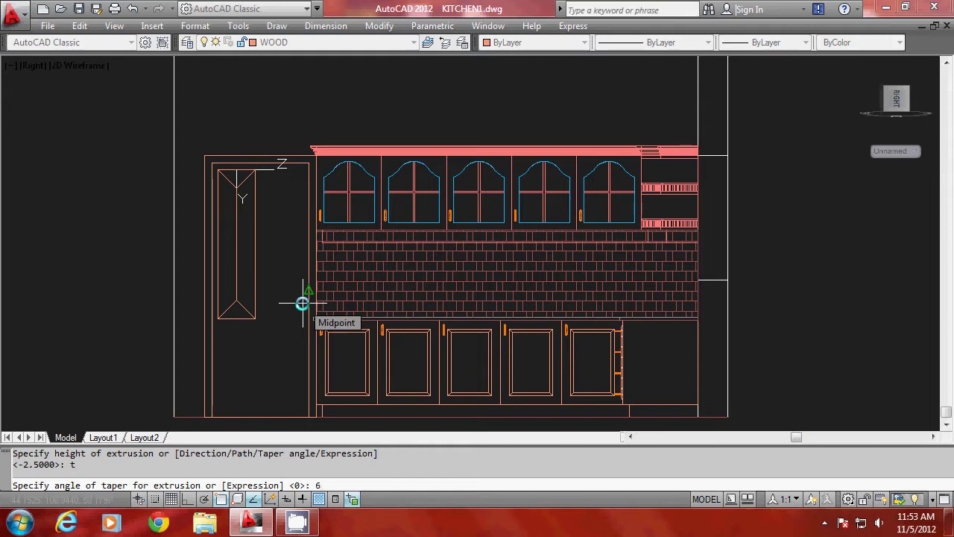
pyautogui.write('0')
pyautogui.press('Return')
pyautogui.write('1.5')
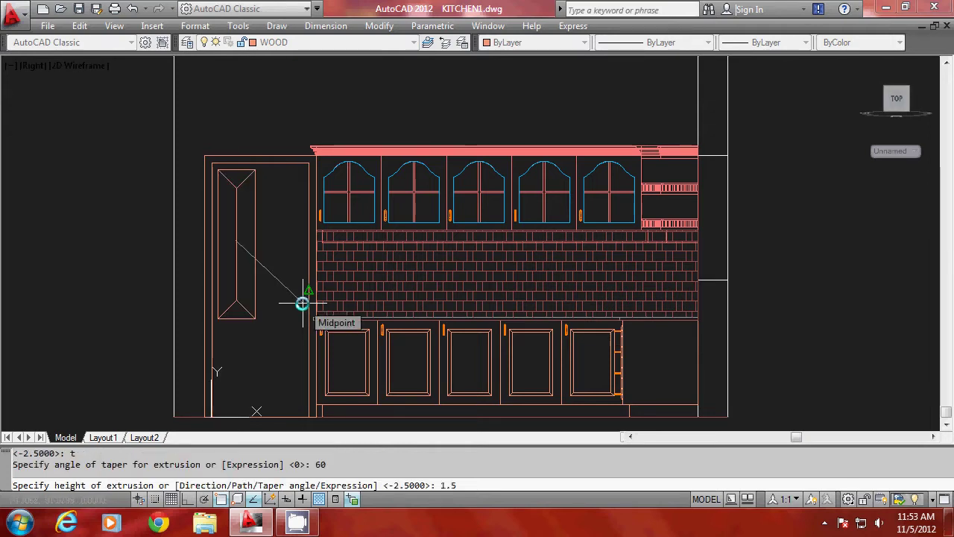
pyautogui.press('Escape')
# - Mirror the tapered panel across the door's vertical centerline, from the midpoint of its top edge, keeping the source object
pyautogui.write('mi')
pyautogui.press('Return')
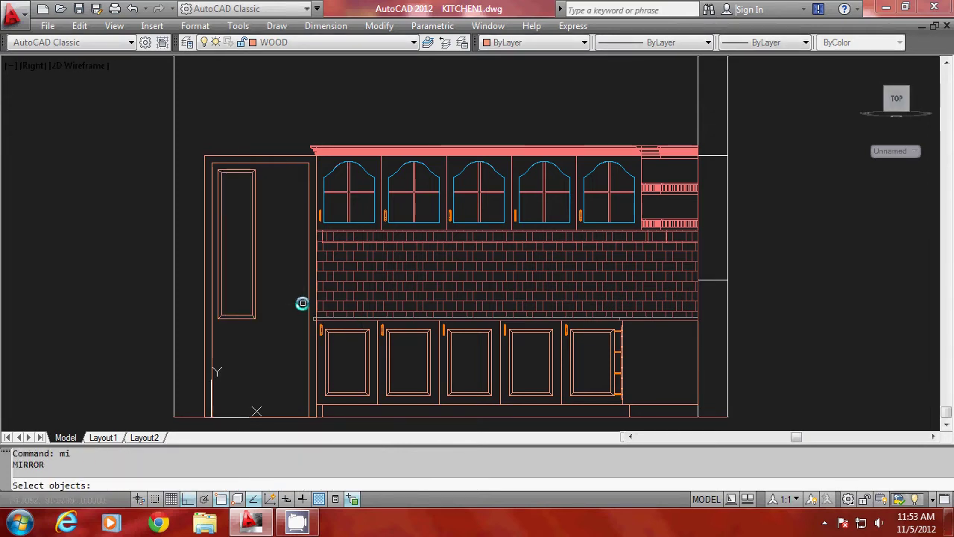
pyautogui.write('p')
pyautogui.press('Return')
pyautogui.press('Return')
pyautogui.click(279, 161)
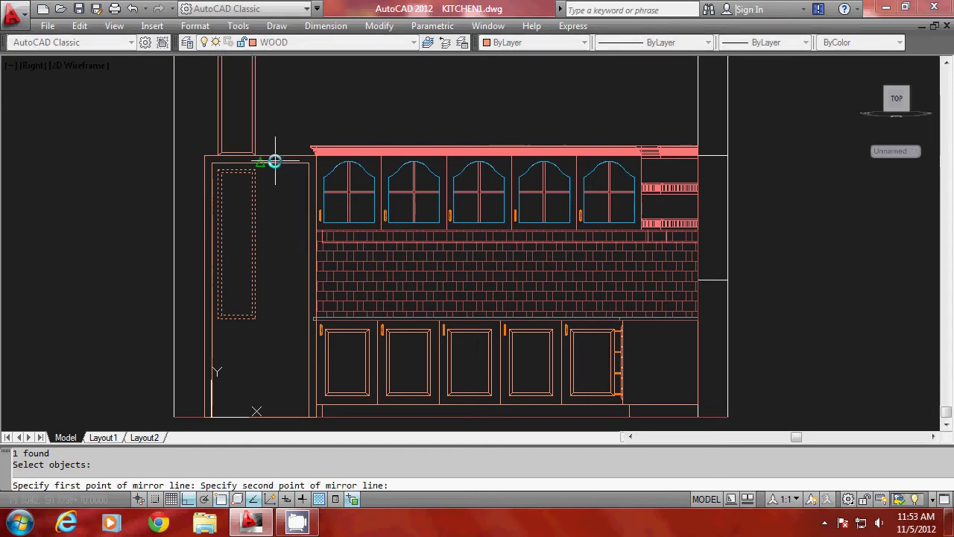
pyautogui.click(265, 371)
pyautogui.press('Return')
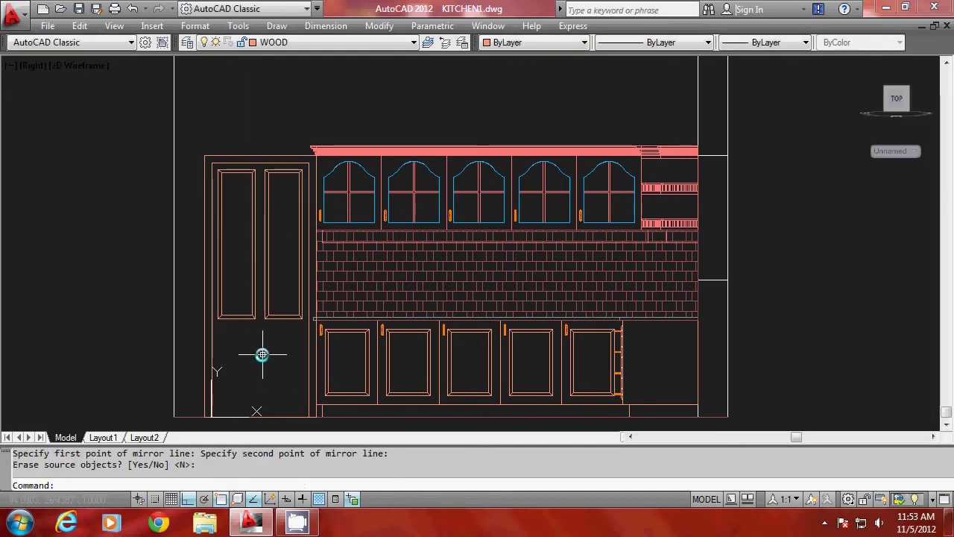
# - Draw a wide rectangle just below the two tall panels, spanning their combined width
pyautogui.scroll(1, 261, 368)
pyautogui.scroll(-1, 258, 166)
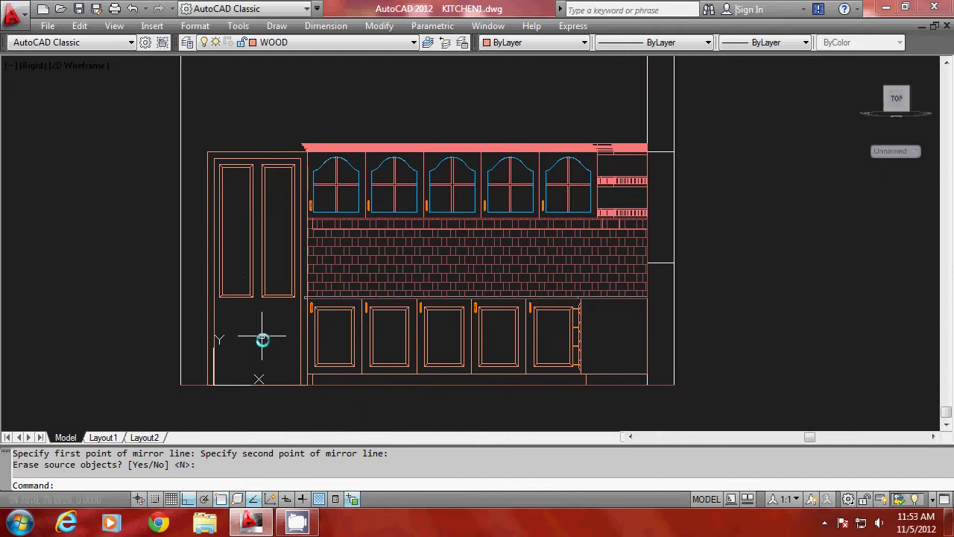
pyautogui.scroll(1, 262, 336)
pyautogui.scroll(1, 265, 342)
pyautogui.press('Escape')
pyautogui.write('r')
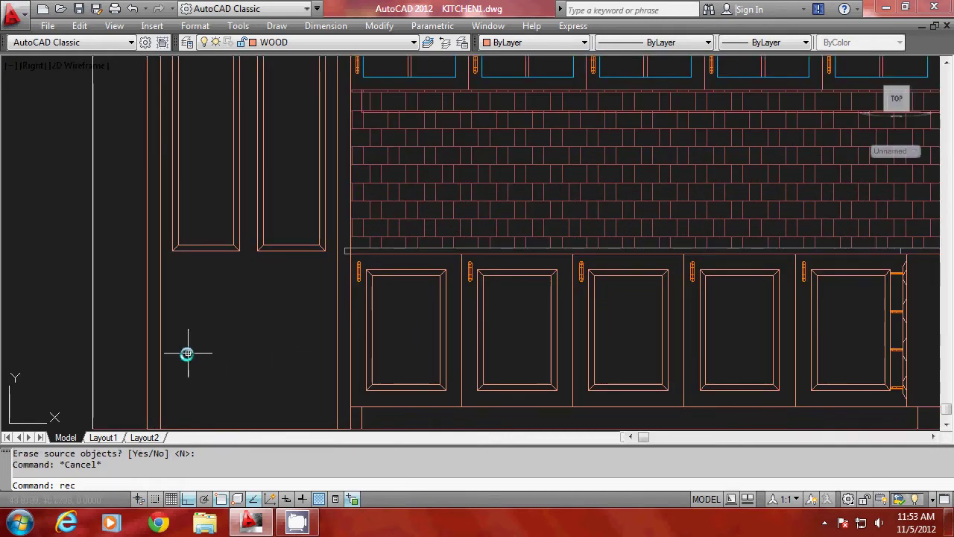
pyautogui.write('ec')
pyautogui.press('Return')
pyautogui.scroll(1, 187, 353)
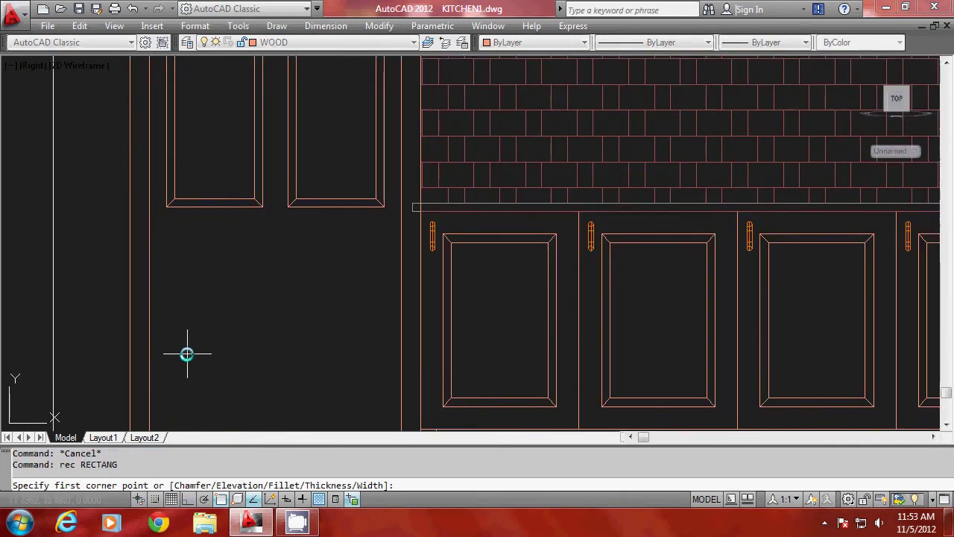
pyautogui.click(166, 227)
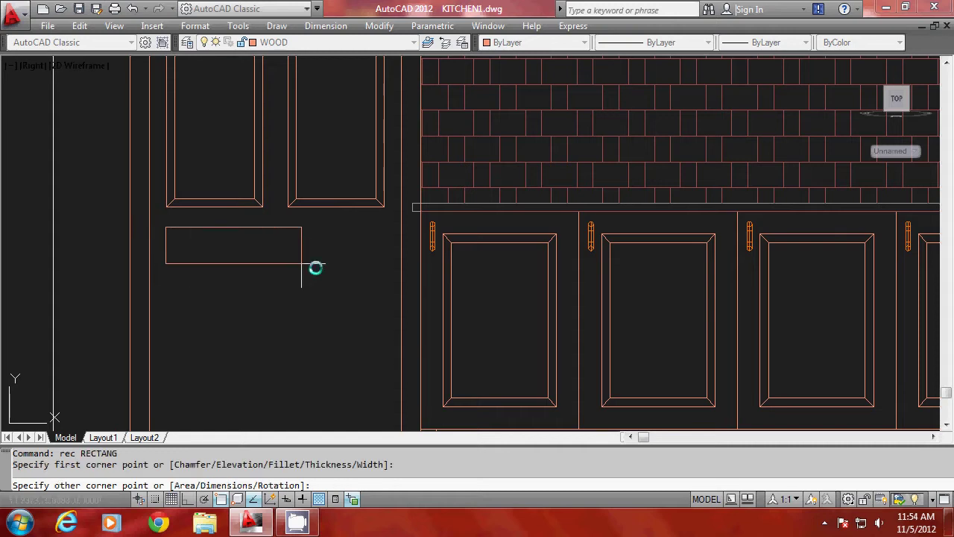
pyautogui.click(383, 303)
pyautogui.scroll(-1, 231, 215)
# - Extrude the wide rectangle with the 60-degree taper angle and a height of 1.5
pyautogui.write('ex')
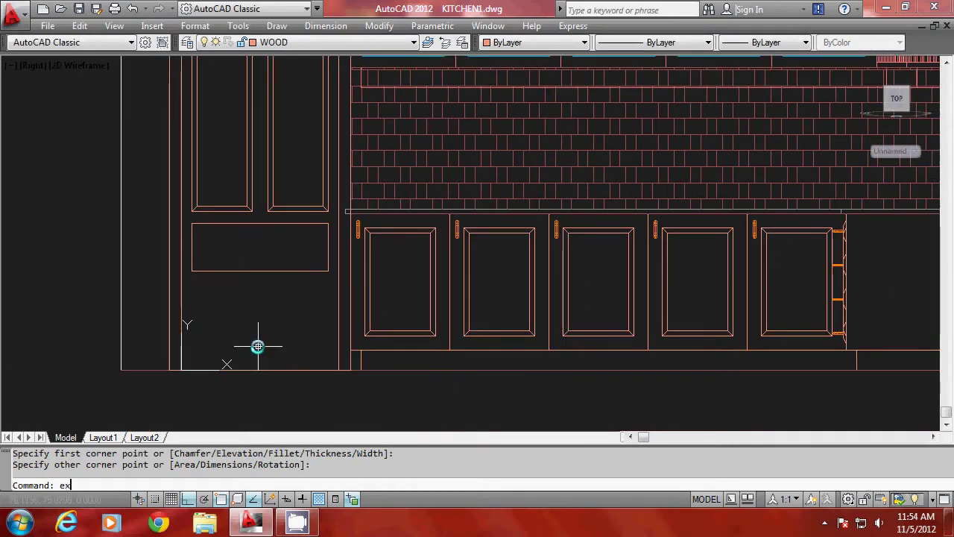
pyautogui.write('t')
pyautogui.press('Return')
pyautogui.click(257, 346)
pyautogui.press('Return')
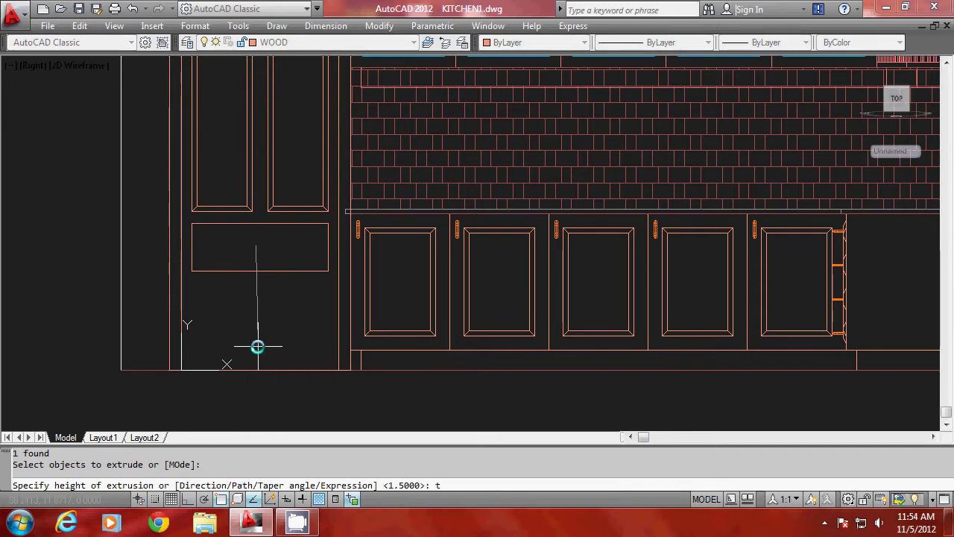
pyautogui.write('t')
pyautogui.press('Return')
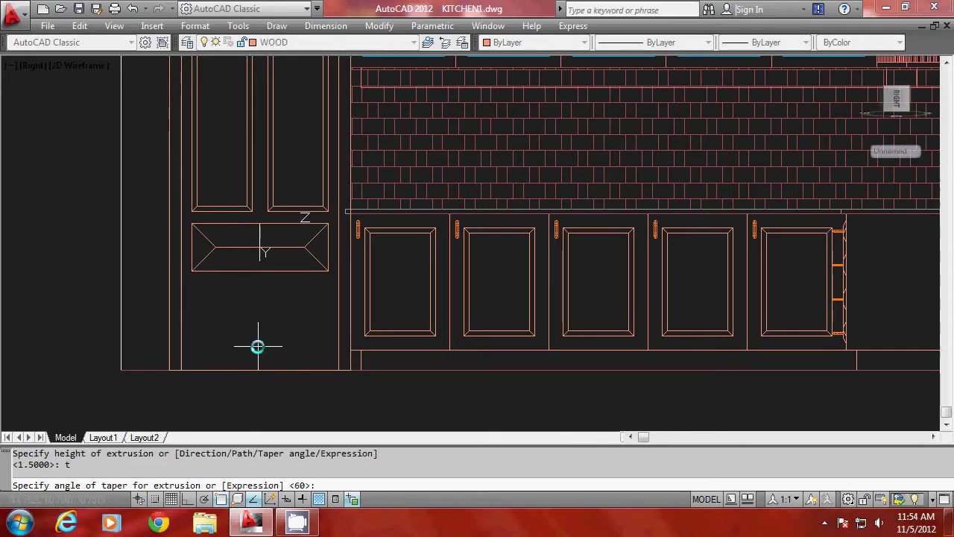
pyautogui.press('Return')
pyautogui.press('Return')
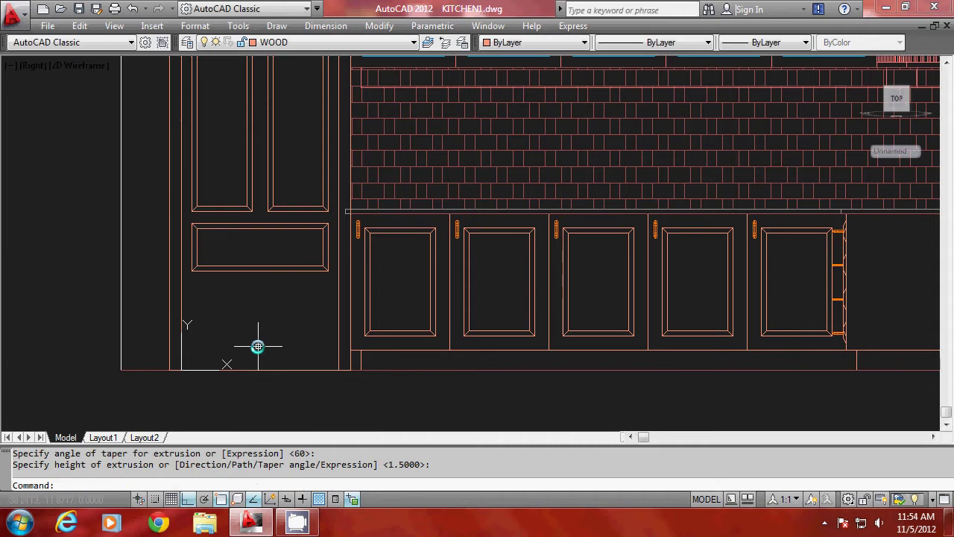
pyautogui.press('Escape')
pyautogui.press('Escape')
# - Copy the wide tapered panel straight down by about 40 to the bottom of the door
pyautogui.write('cp')
pyautogui.press('Return')
pyautogui.press('Escape')
pyautogui.press('Return')
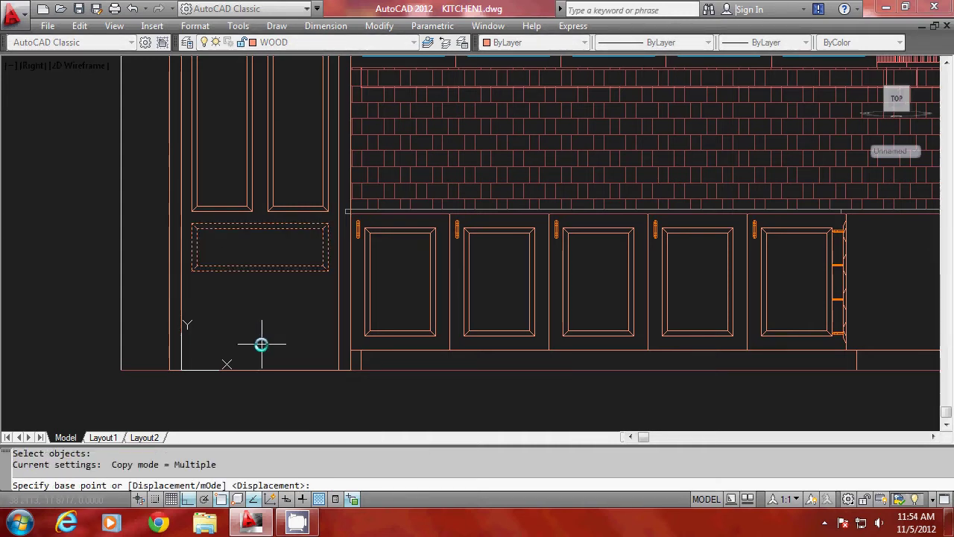
pyautogui.click(257, 262)
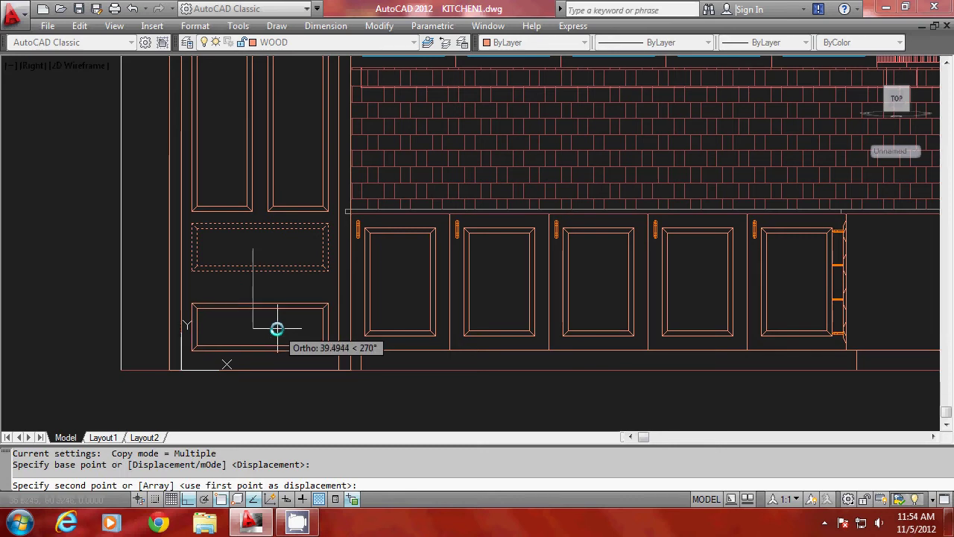
pyautogui.click(276, 330)
pyautogui.press('Escape')
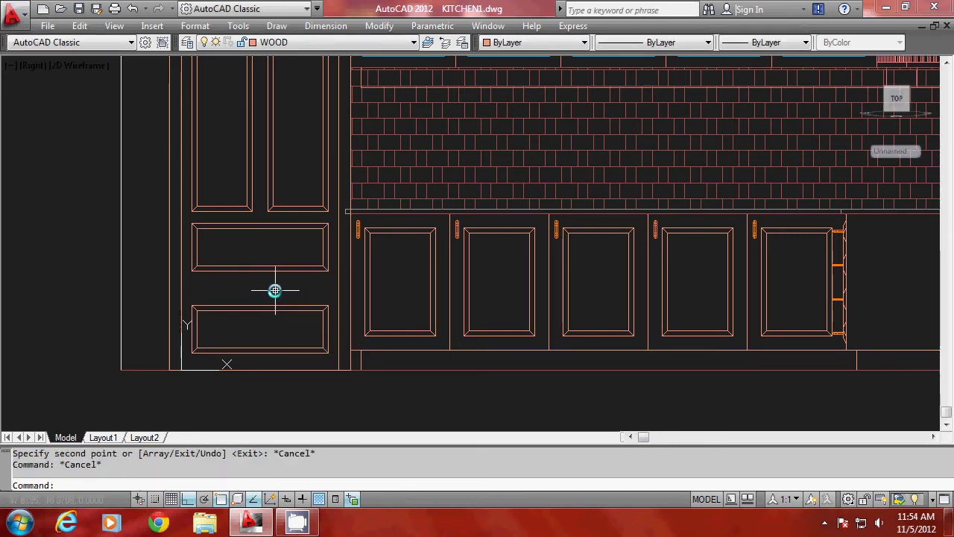
# - Move the upper wide panel slightly straight down to even out the gaps between the tall panels and the bottom panel
pyautogui.write('m')
pyautogui.press('Return')
pyautogui.click(273, 284)
pyautogui.click(261, 247)
pyautogui.press('Return')
pyautogui.click(266, 246)
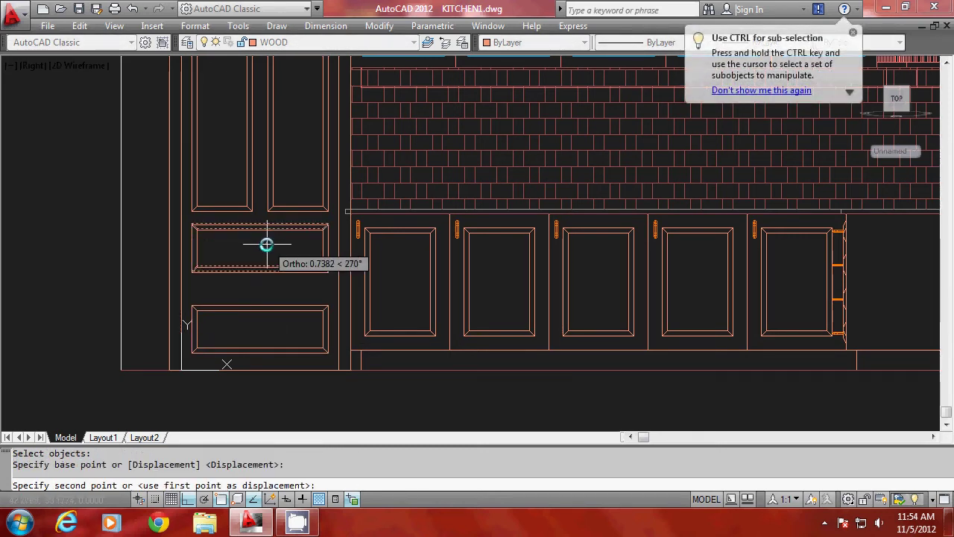
pyautogui.press('Escape')
pyautogui.press('Escape')
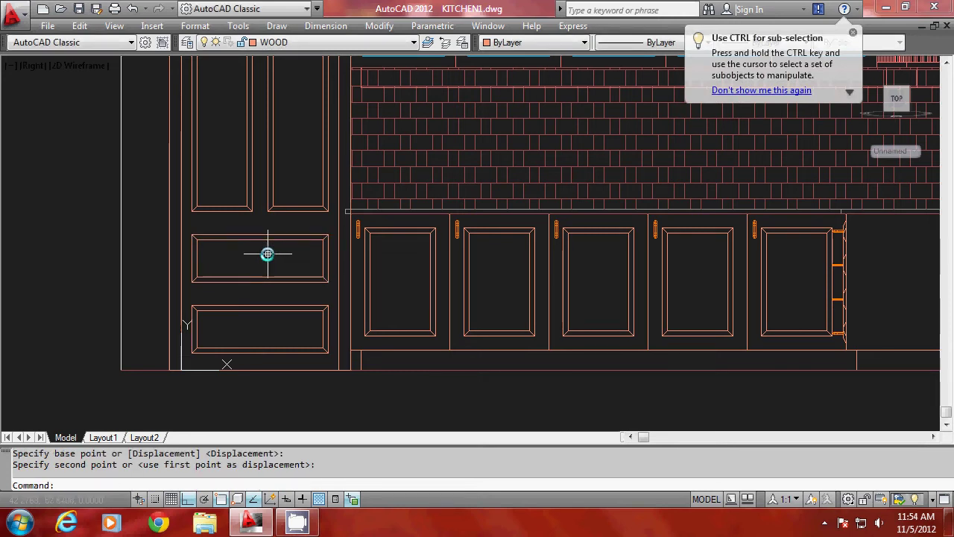
pyautogui.scroll(-2, 223, 361)
pyautogui.scroll(1, 237, 270)
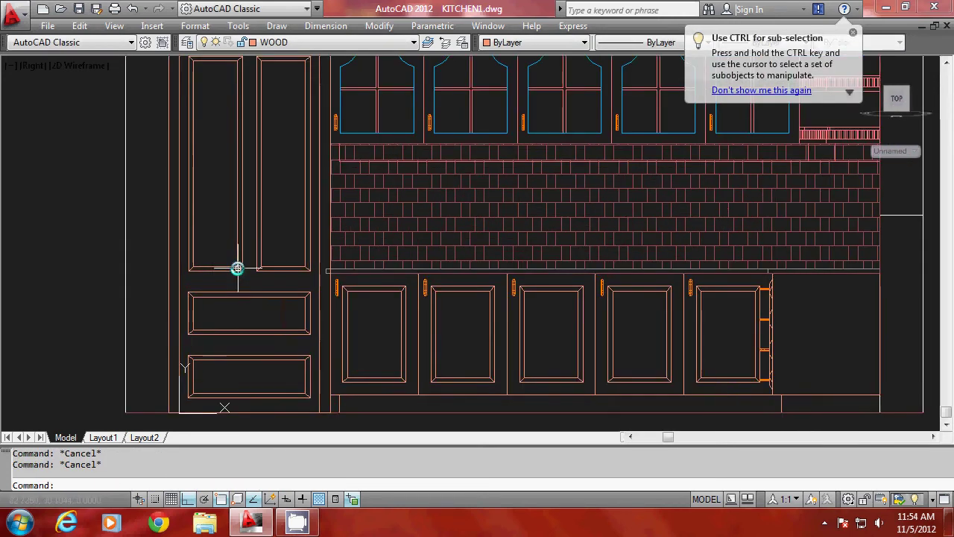
pyautogui.scroll(-2, 234, 328)
pyautogui.scroll(2, 249, 366)
pyautogui.scroll(-3, 254, 373)
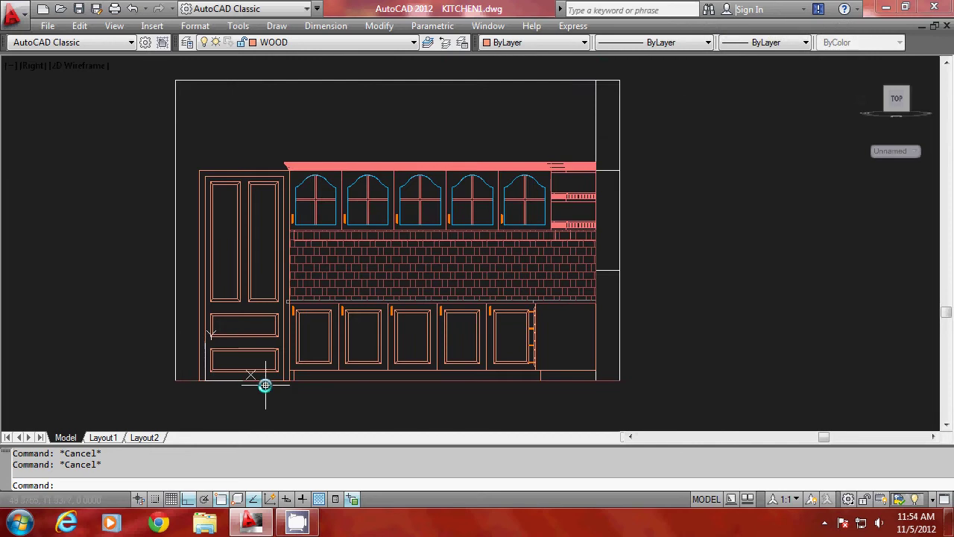
# - Reset the user coordinate system to World
pyautogui.click(793, 292)
pyautogui.click(751, 333)
pyautogui.press('Escape')
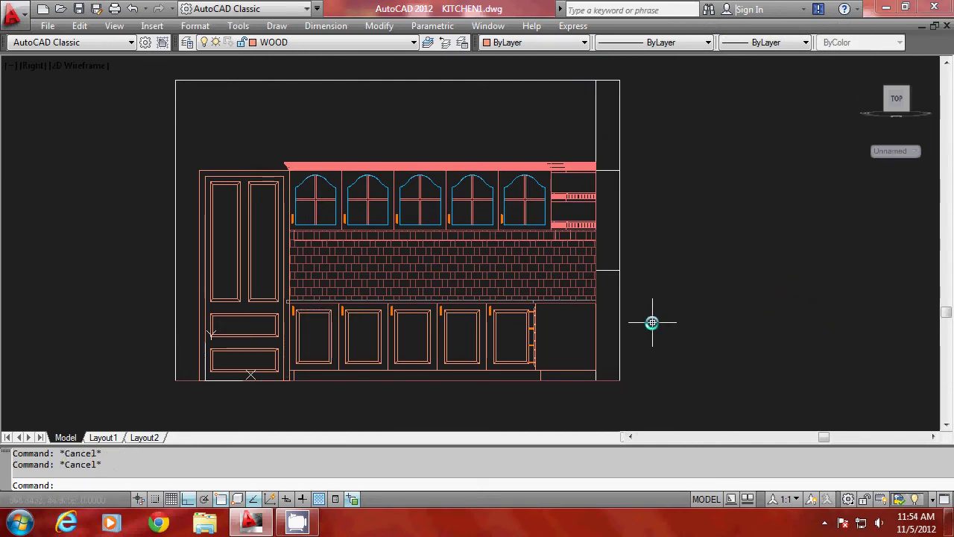
pyautogui.write('ucs')
pyautogui.press('Return')
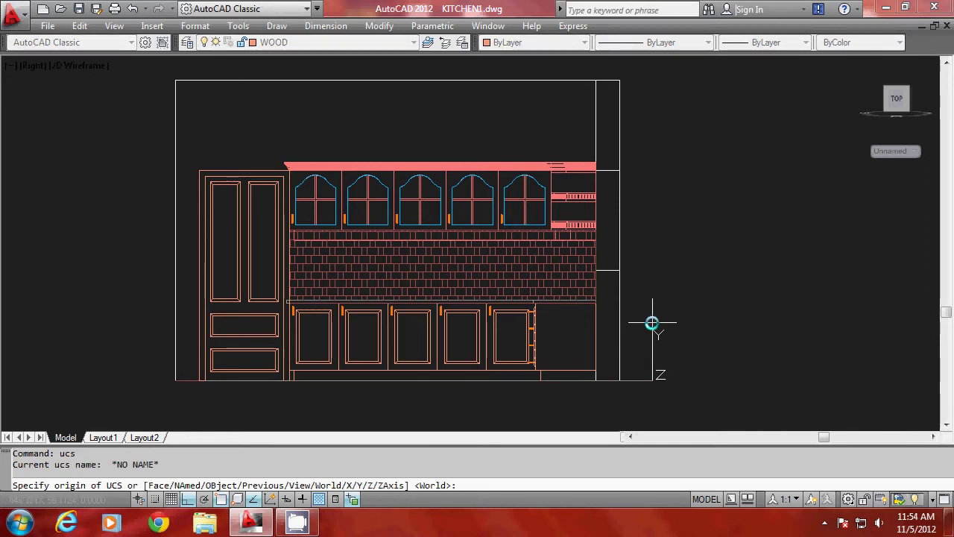
pyautogui.press('Return')
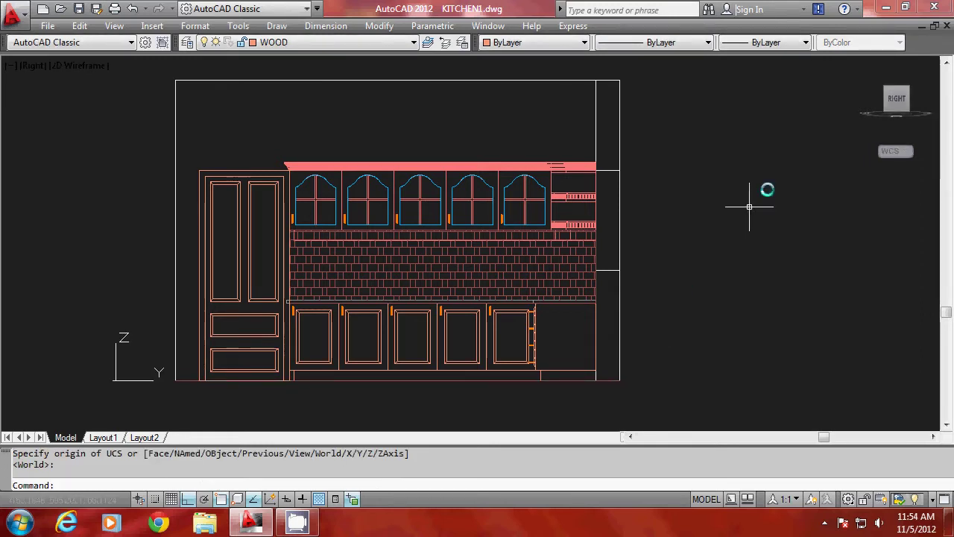
# - Switch to the southeast isometric view and inspect the finished door within the kitchen
pyautogui.click(886, 87)
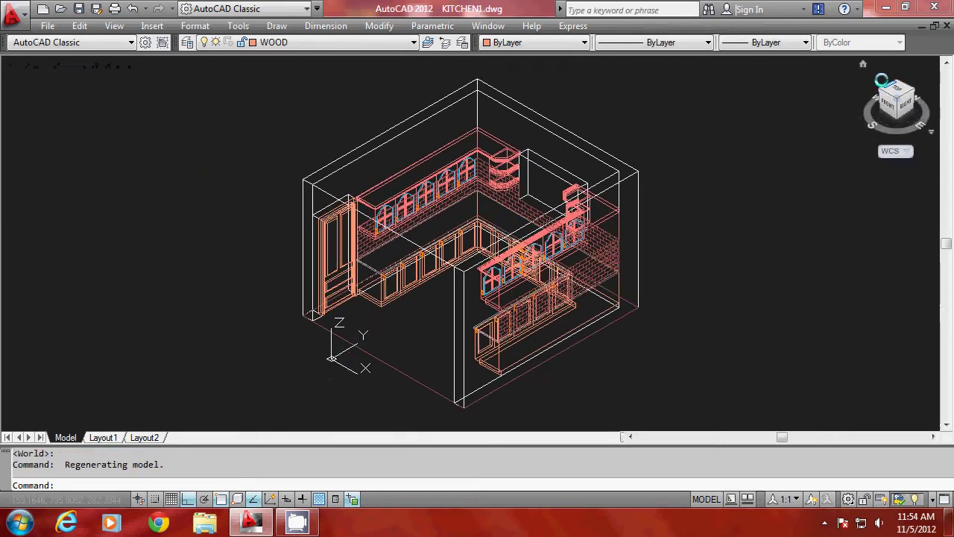
pyautogui.scroll(3, 338, 282)
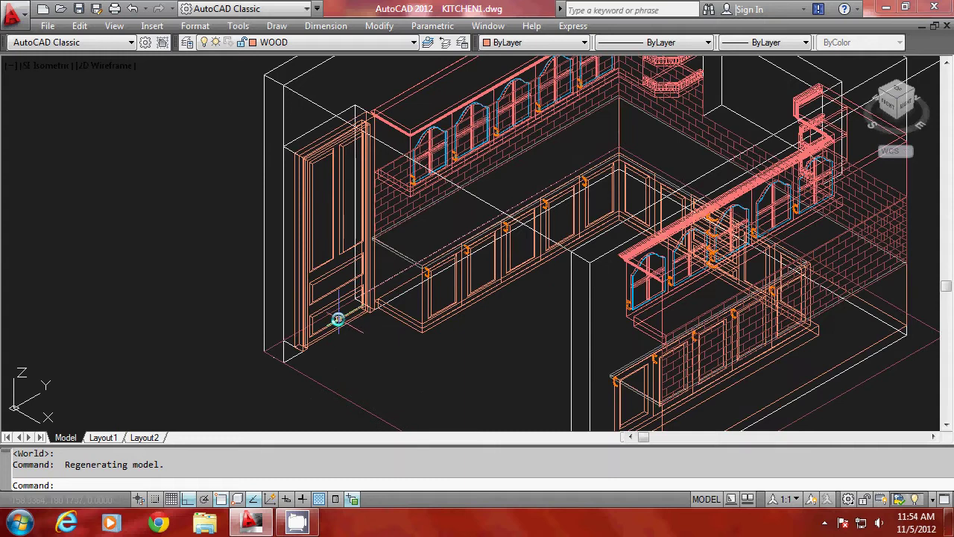
pyautogui.scroll(-4, 336, 324)
pyautogui.scroll(2, 345, 296)
pyautogui.scroll(-1, 331, 359)
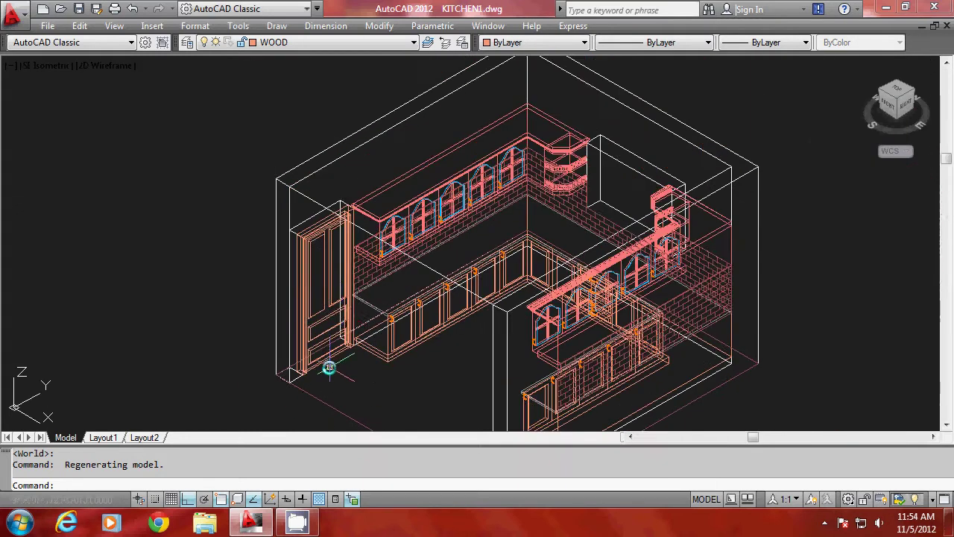
pyautogui.scroll(2, 337, 317)
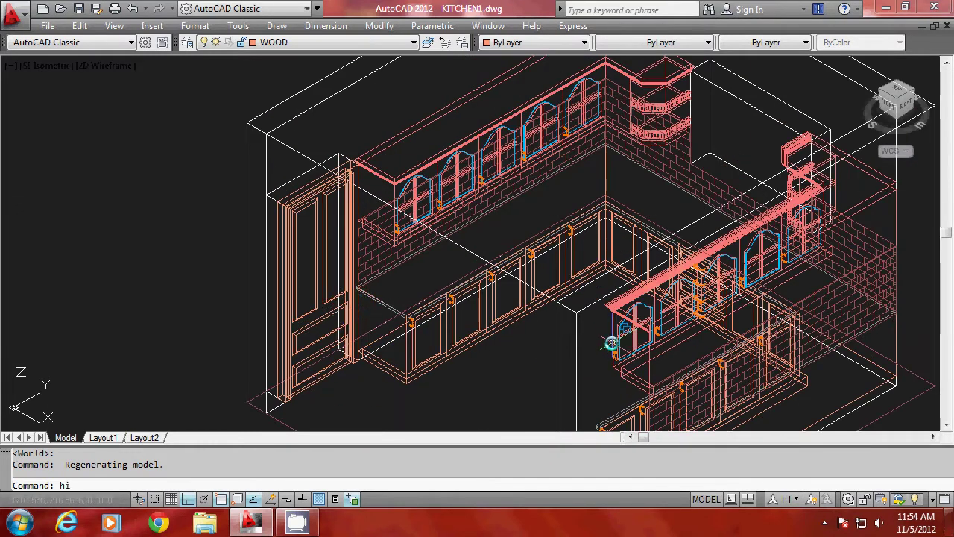
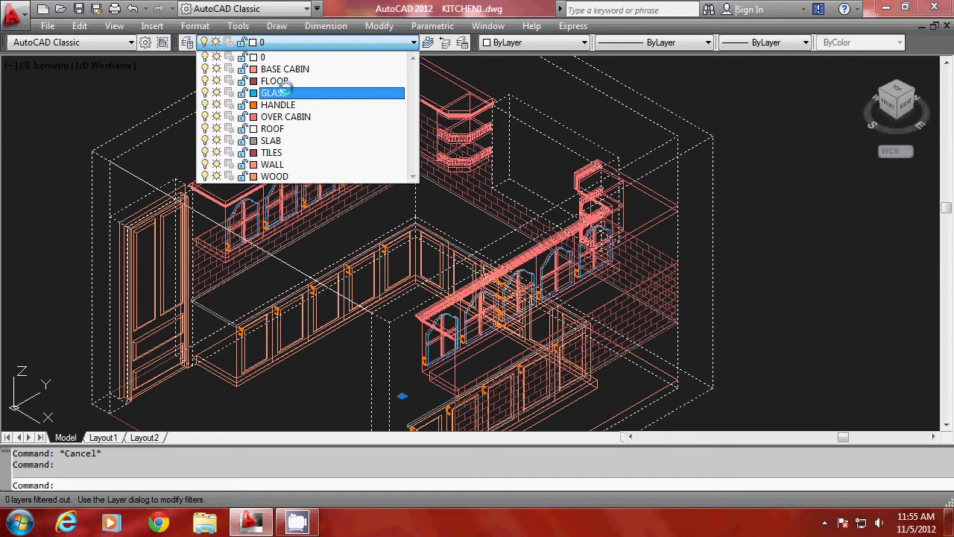
# - Assign the selected kitchen walls to the WALL layer
pyautogui.click(274, 164)
pyautogui.press('Escape')
pyautogui.press('Escape')
# - Change the WALL layer's color to index color 255
pyautogui.write('LA')
pyautogui.press('Return')
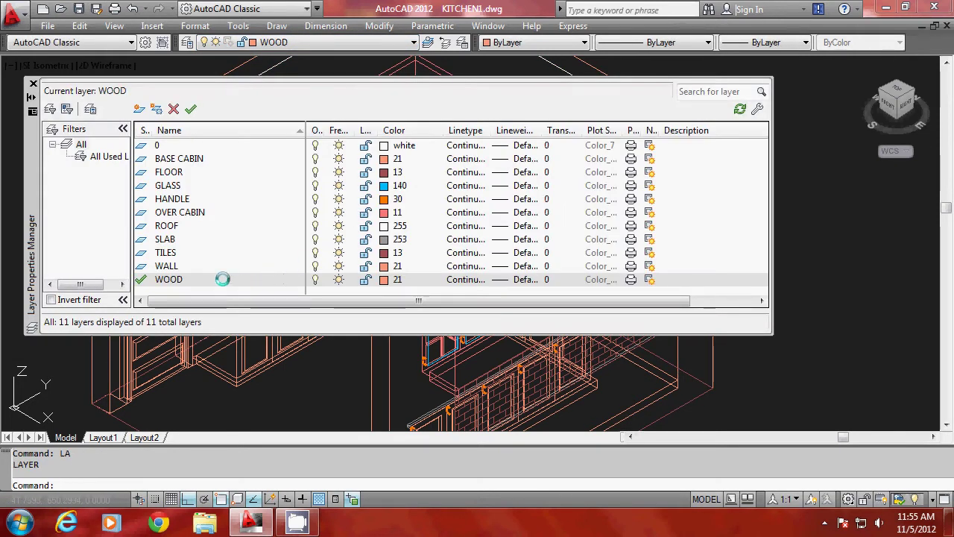
pyautogui.click(390, 266)
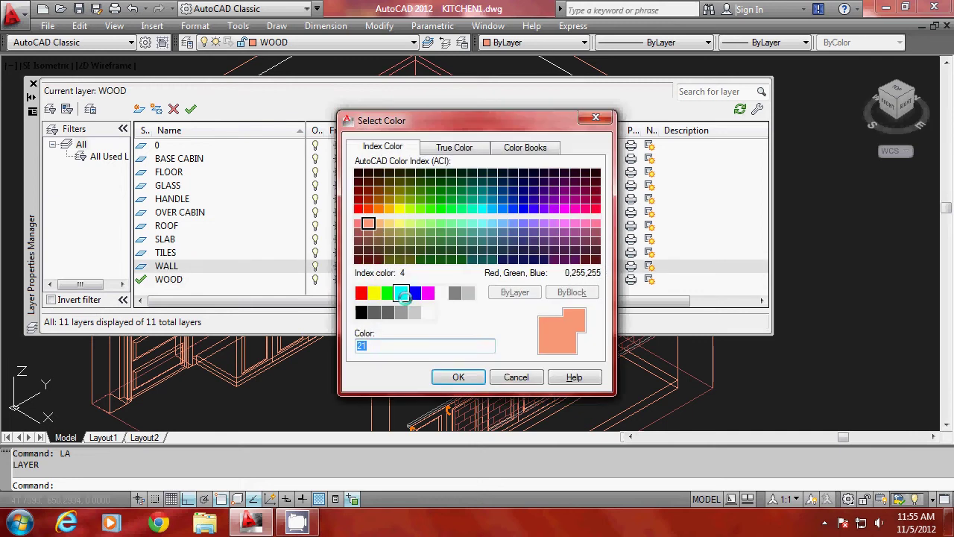
pyautogui.click(428, 311)
pyautogui.click(458, 376)
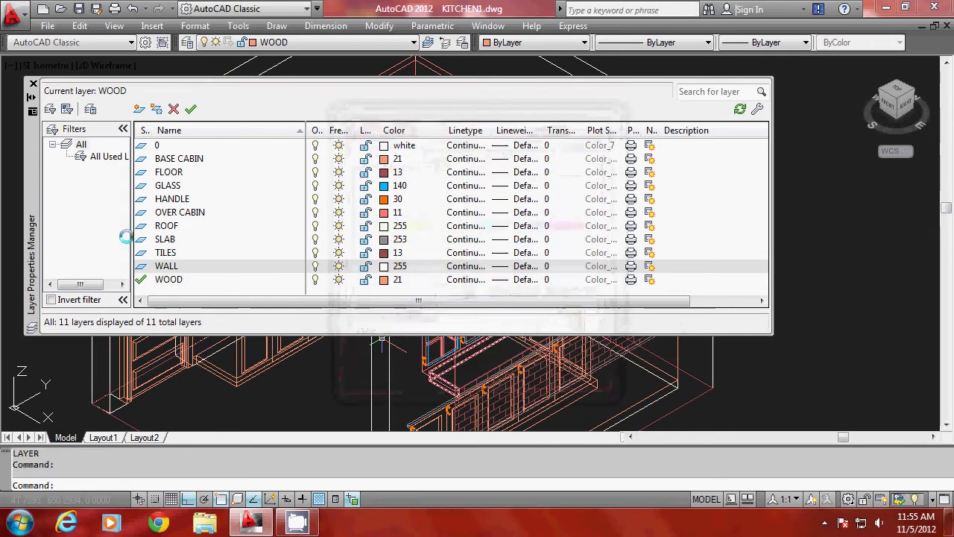
pyautogui.click(33, 83)
# - Make WALL the current layer
pyautogui.click(298, 43)
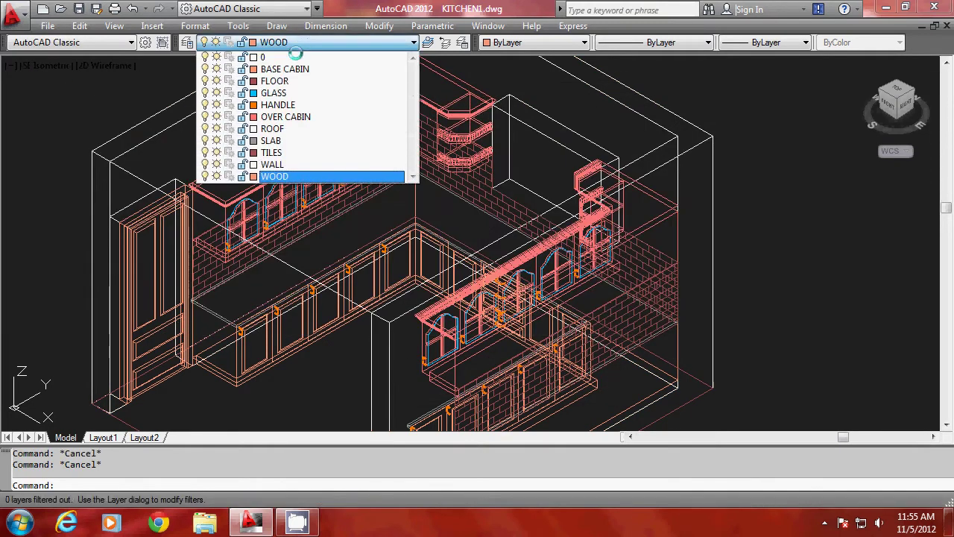
pyautogui.click(274, 164)
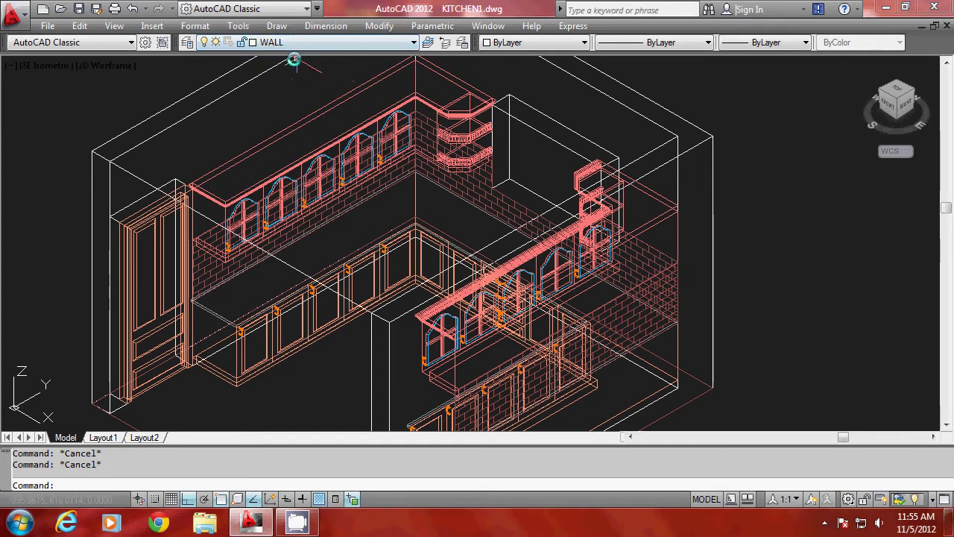
pyautogui.click(297, 42)
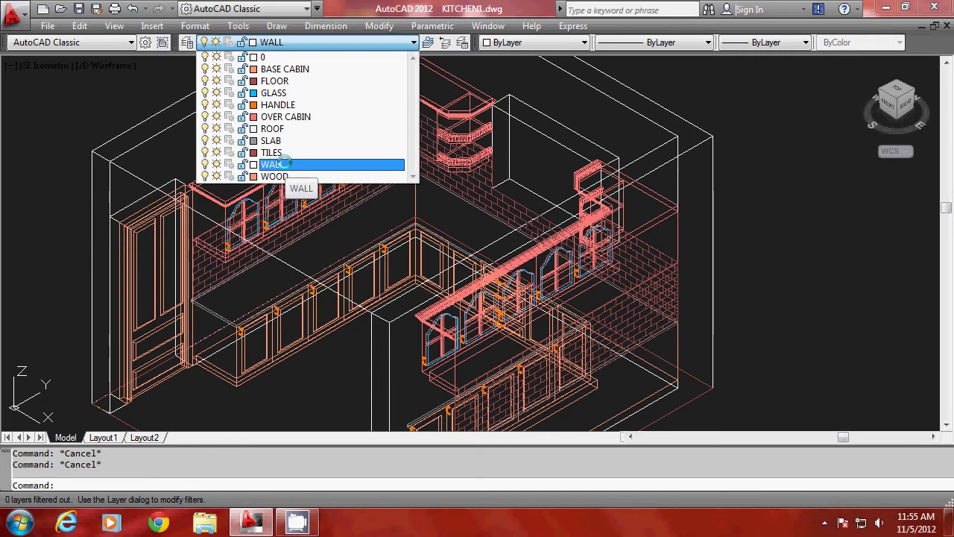
pyautogui.click(286, 163)
pyautogui.click(847, 183)
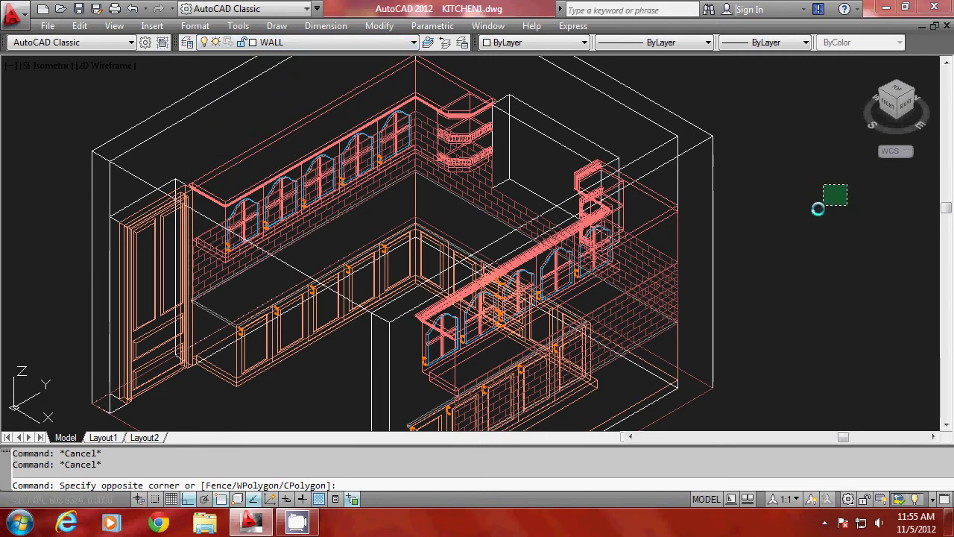
# - Freeze every layer except the current WALL layer, using the command-line layer Freeze option with the * wildcard
pyautogui.write('A')
pyautogui.press('Return')
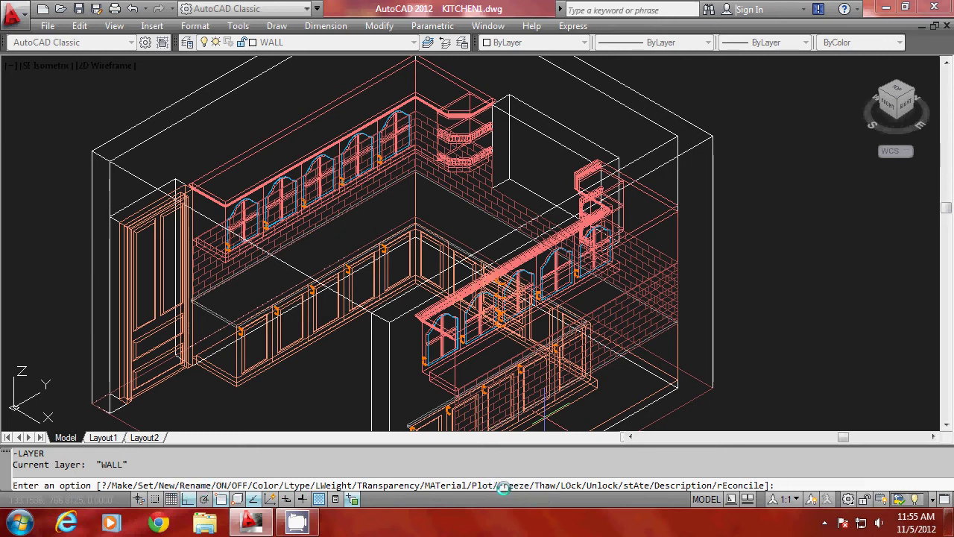
pyautogui.write('F')
pyautogui.press('Return')
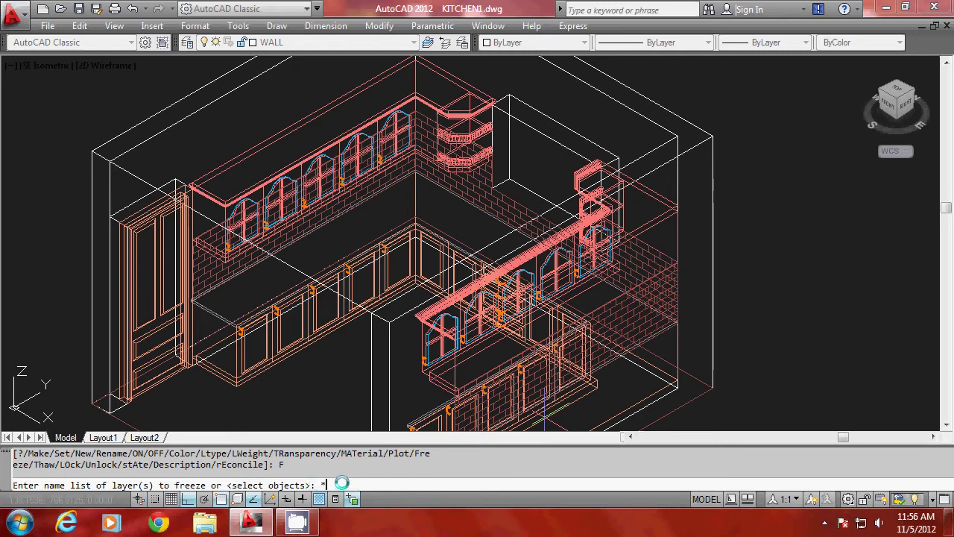
pyautogui.press('Return')
pyautogui.press('Return')
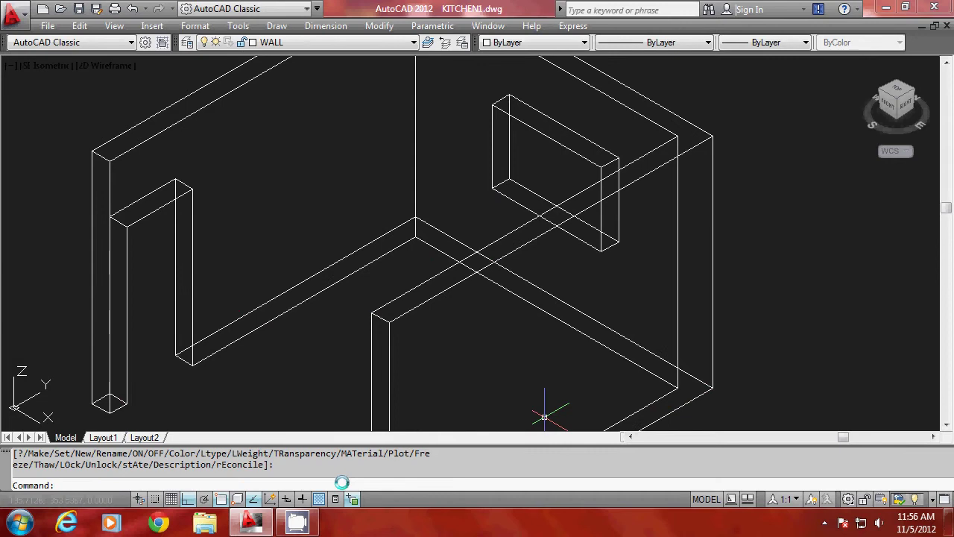
# - Thaw the WOOD layer so the door shows together with the walls
pyautogui.scroll(-3, 277, 399)
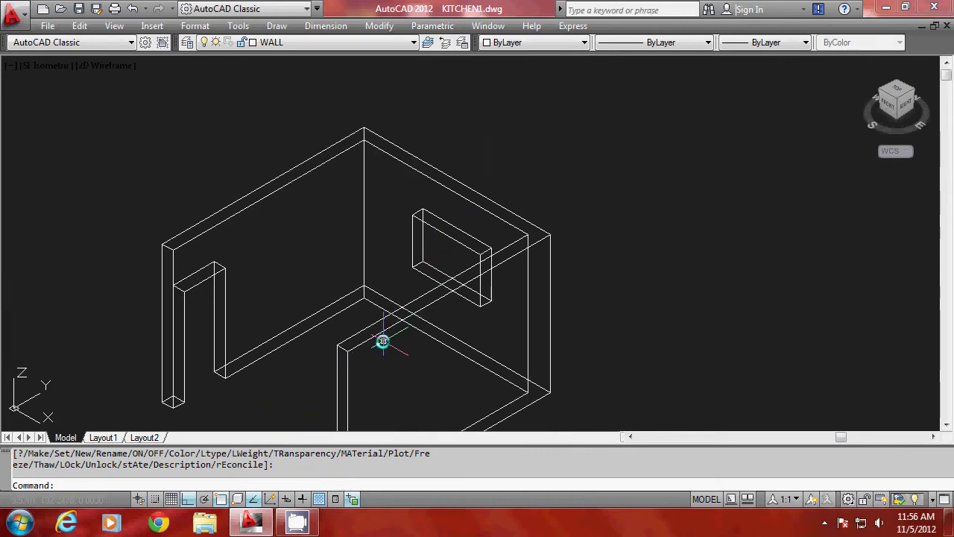
pyautogui.scroll(2, 383, 341)
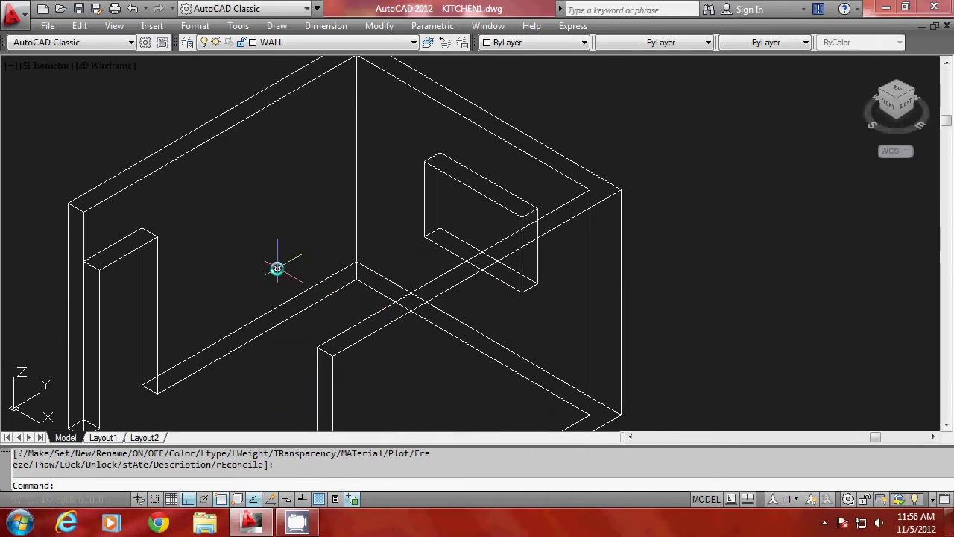
pyautogui.click(301, 43)
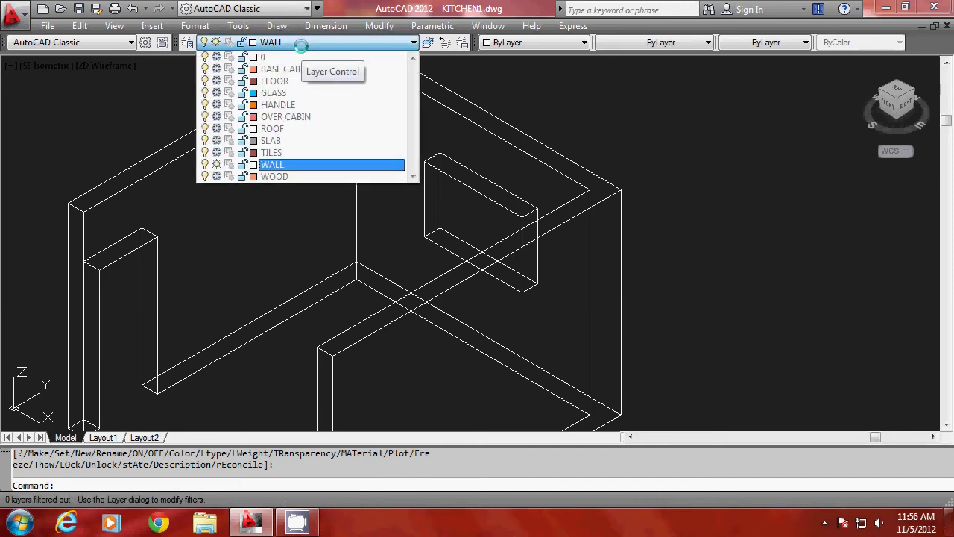
pyautogui.click(454, 222)
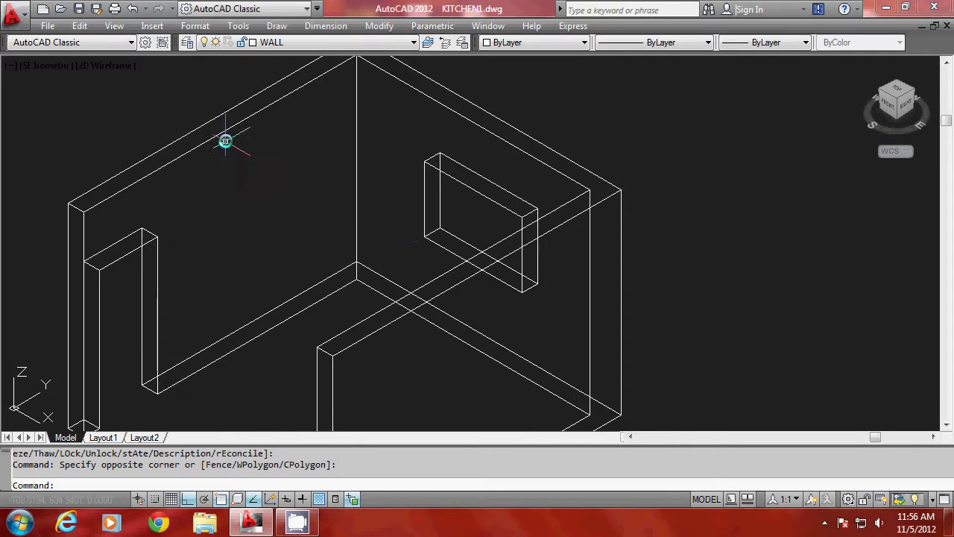
pyautogui.click(286, 43)
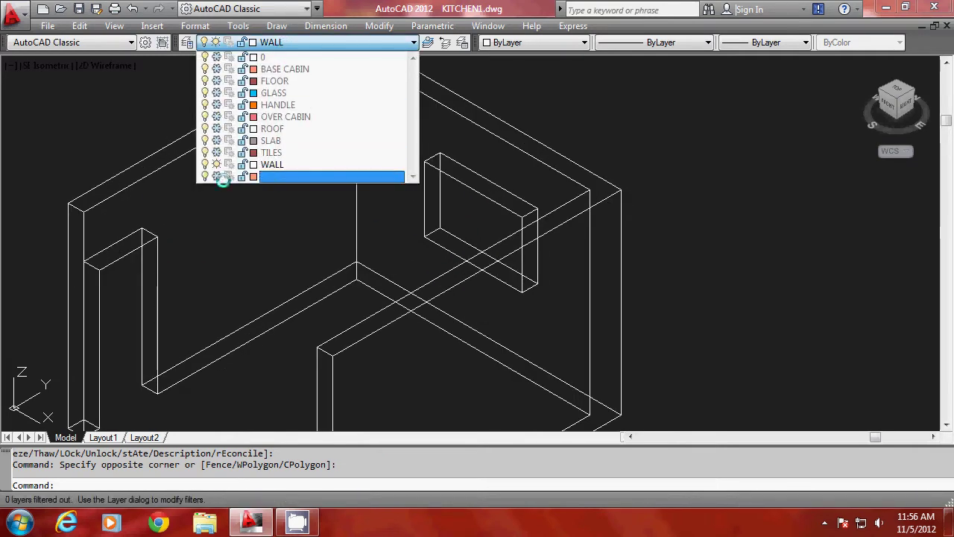
# - Align the UCS with the inner wall face at the window opening, origin at its lower corner, X along the sill and Y upward
pyautogui.scroll(-4, 227, 251)
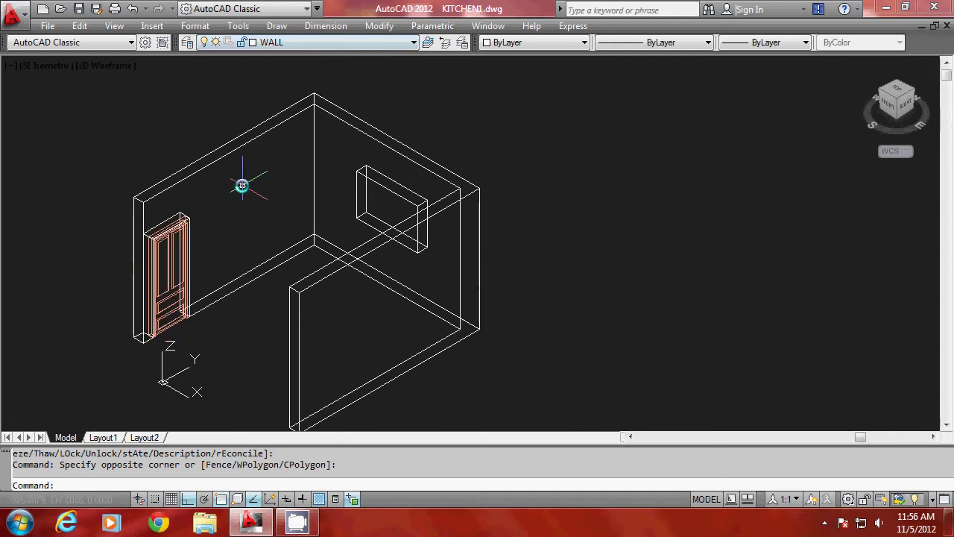
pyautogui.scroll(5, 430, 199)
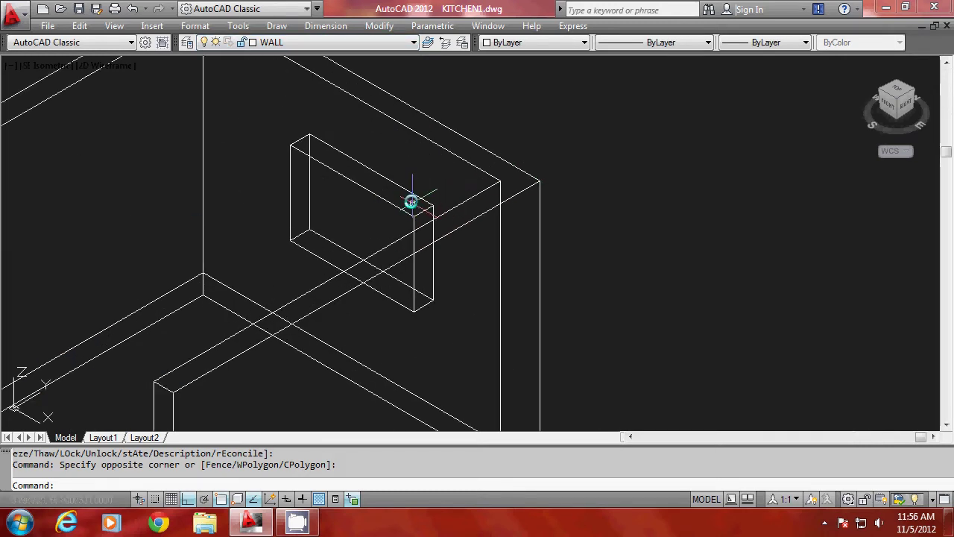
pyautogui.scroll(2, 362, 217)
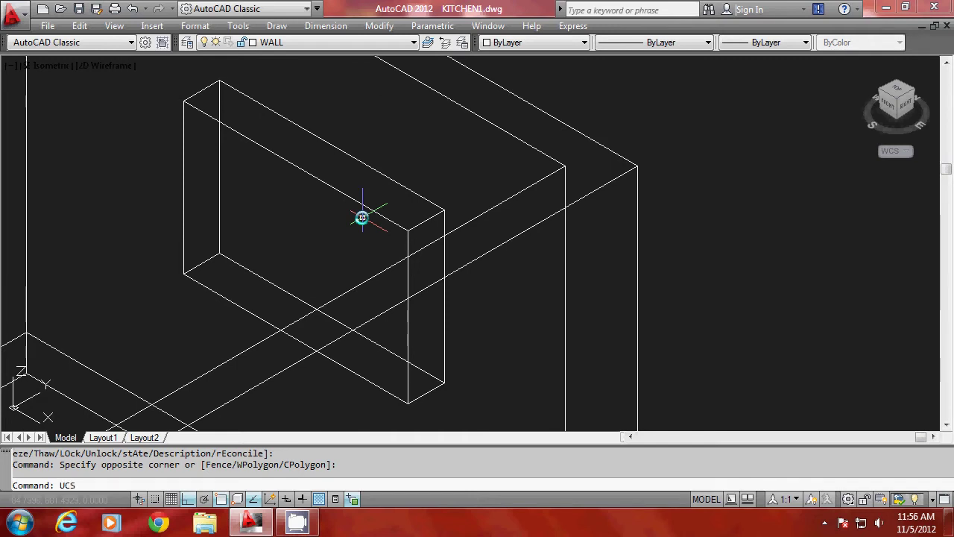
pyautogui.press('Return')
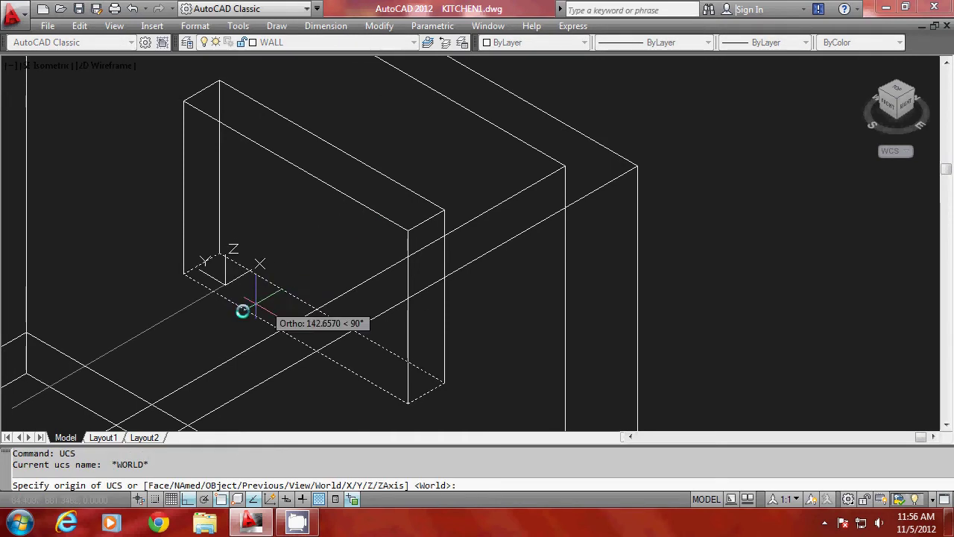
pyautogui.click(202, 281)
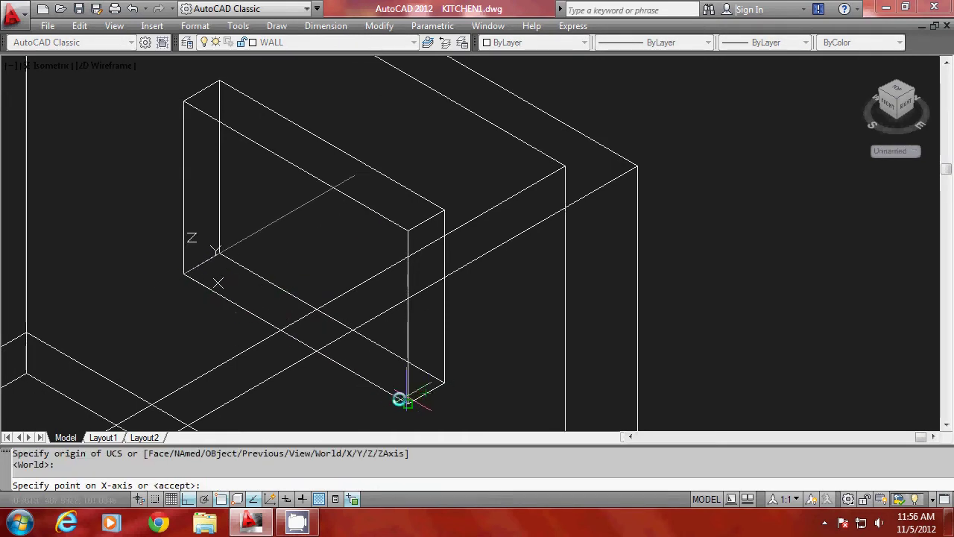
pyautogui.click(407, 402)
pyautogui.click(183, 100)
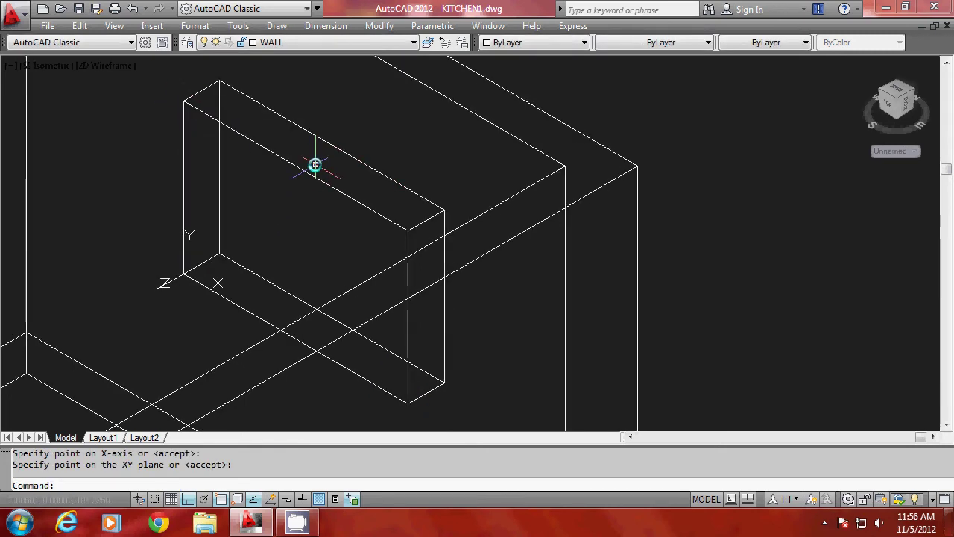
pyautogui.write('PL')
pyautogui.press('Return')
pyautogui.click(184, 279)
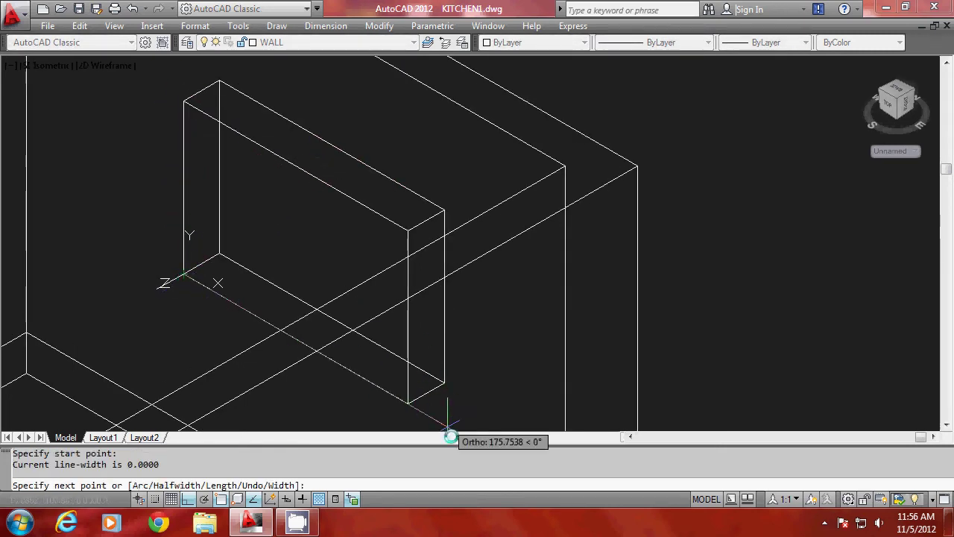
pyautogui.click(407, 402)
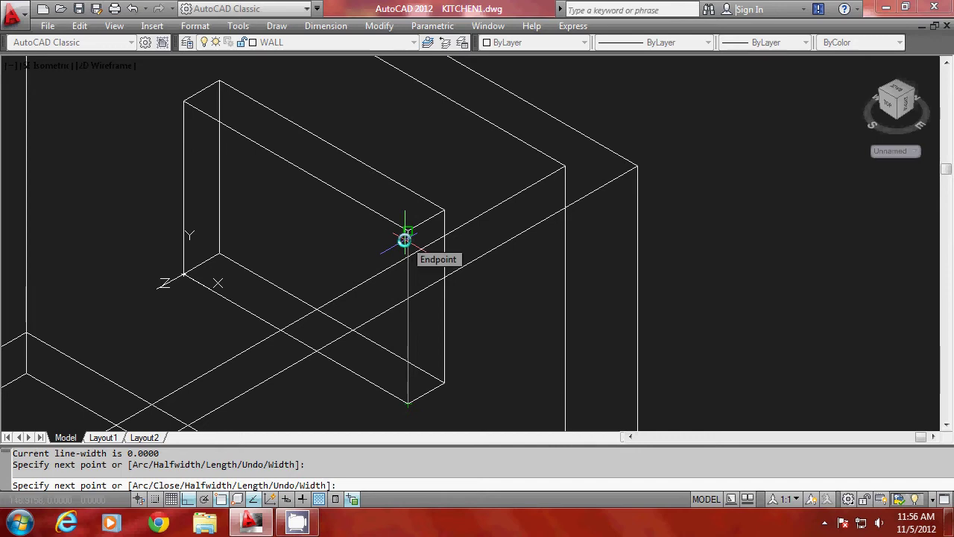
pyautogui.write('U')
pyautogui.press('Return')
pyautogui.press('Escape')
pyautogui.press('Escape')
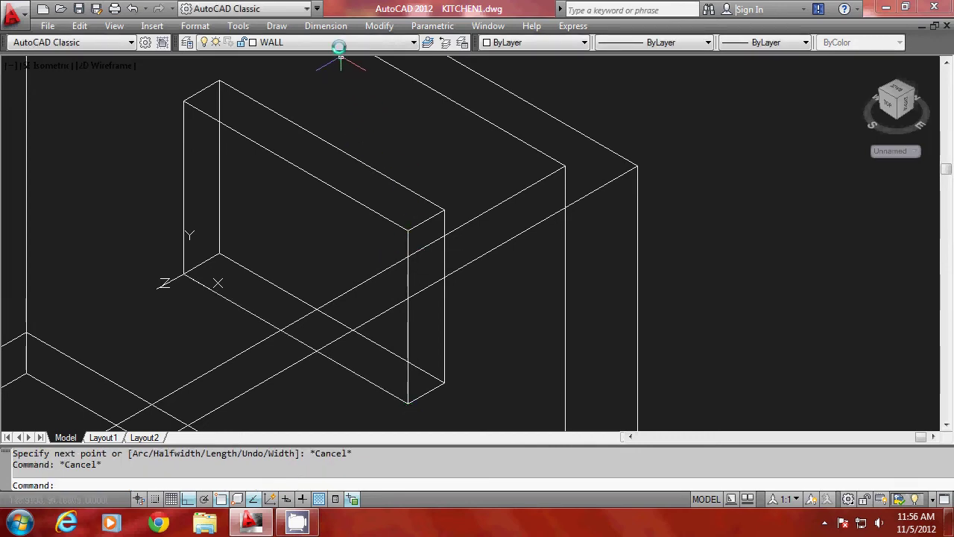
# - Make WOOD the current layer and trace a closed polyline around the four corners of the window opening on the inner wall face
pyautogui.click(339, 47)
pyautogui.click(277, 179)
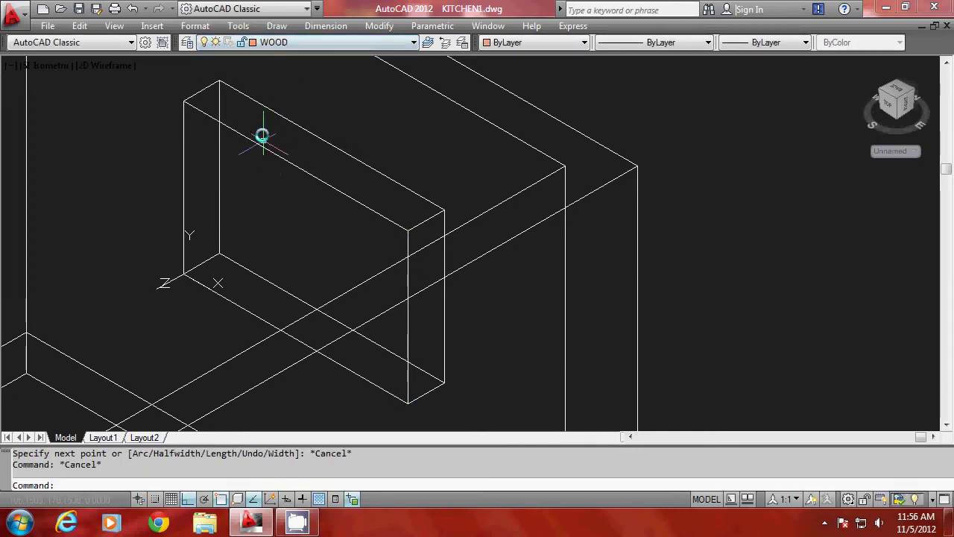
pyautogui.click(283, 223)
pyautogui.write('P')
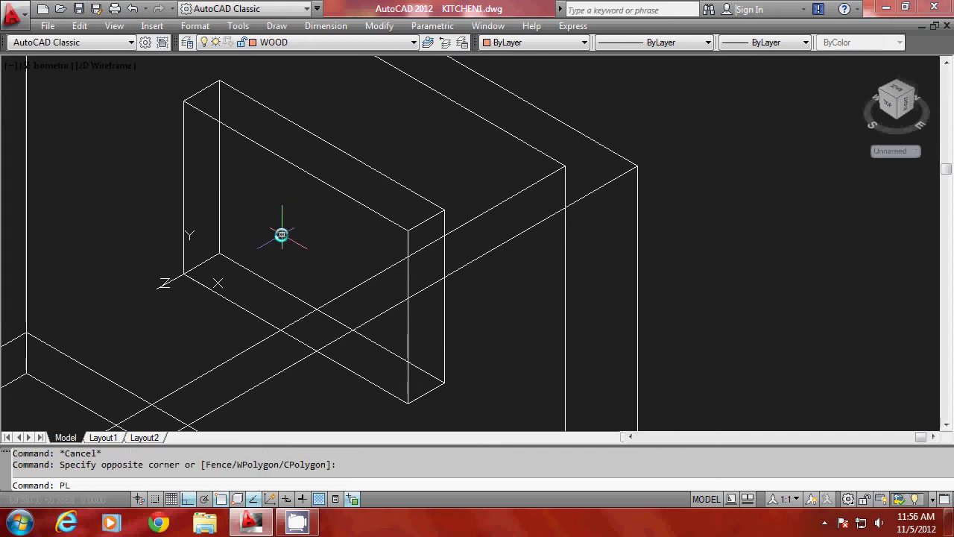
pyautogui.write('L')
pyautogui.press('Return')
pyautogui.click(192, 288)
pyautogui.click(410, 401)
pyautogui.click(407, 231)
pyautogui.click(184, 103)
pyautogui.write('C')
pyautogui.press('Return')
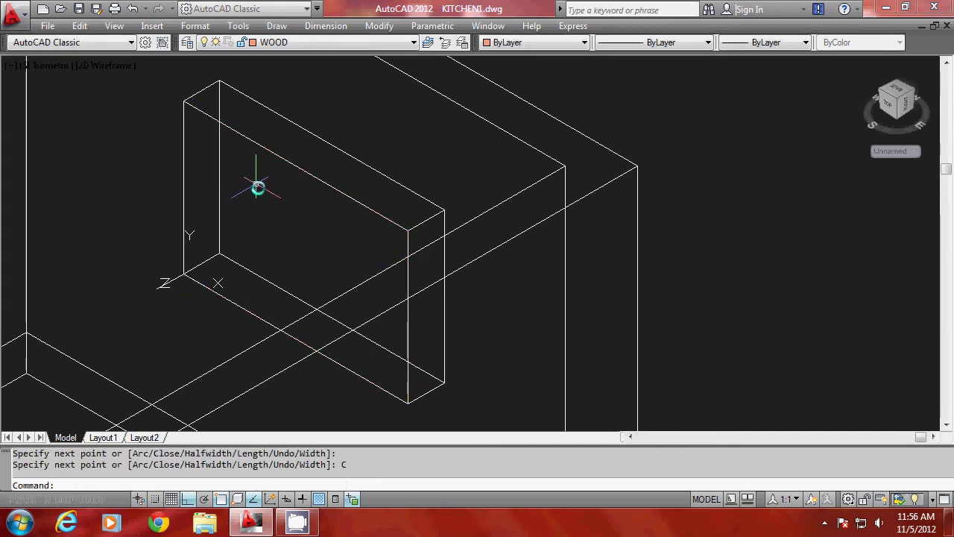
# - Offset the window-opening polyline inward by 6
pyautogui.write('O')
pyautogui.press('Return')
pyautogui.write('6')
pyautogui.press('Return')
pyautogui.click(350, 197)
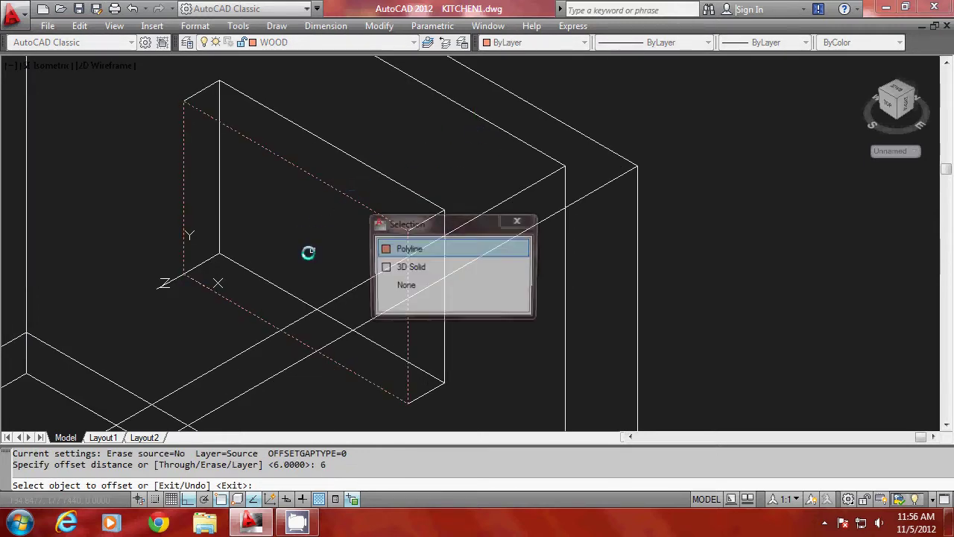
pyautogui.click(376, 248)
pyautogui.click(325, 250)
pyautogui.press('Escape')
pyautogui.press('Escape')
# - Extrude both the outer and inner window polylines by -10 into the wall opening
pyautogui.write('EXT')
pyautogui.press('Return')
pyautogui.click(377, 217)
pyautogui.click(379, 225)
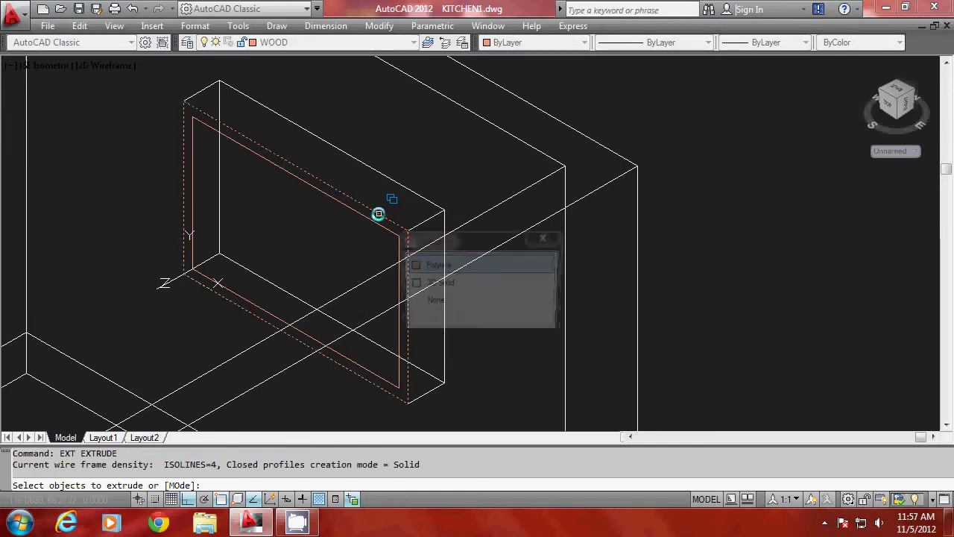
pyautogui.press('Return')
pyautogui.write('-10')
pyautogui.press('Return')
pyautogui.press('Escape')
pyautogui.press('Escape')
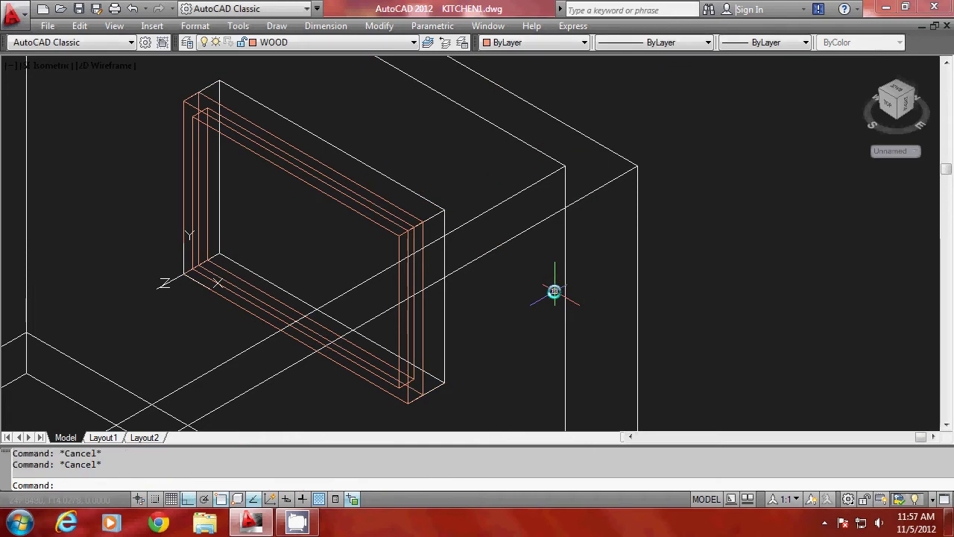
# - Subtract the inner window solid from the outer one to form a hollow frame
pyautogui.write('SU')
pyautogui.press('Return')
pyautogui.click(410, 356)
pyautogui.press('Return')
pyautogui.click(398, 347)
pyautogui.press('Return')
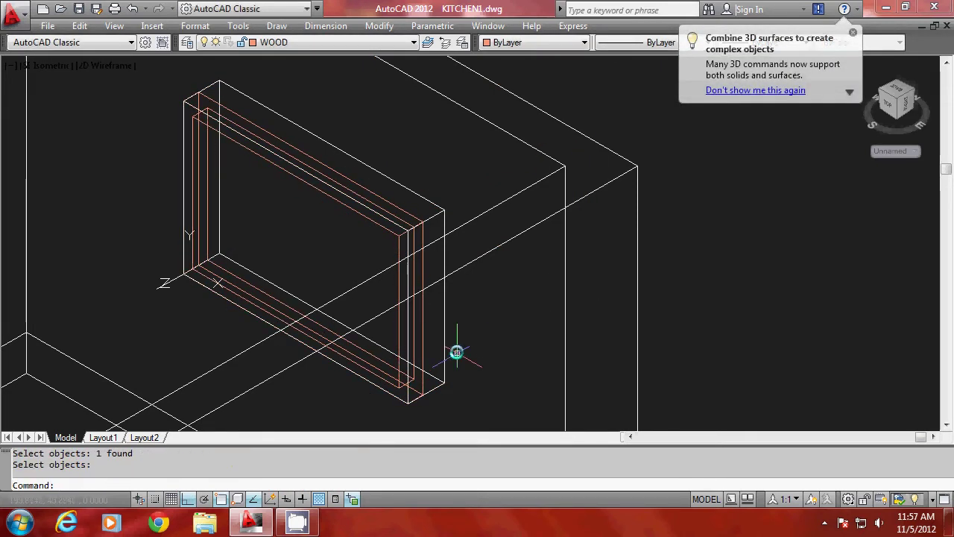
# - Check the window frame in hidden-line and shaded display, and return to the wireframe view
pyautogui.scroll(-2, 422, 340)
pyautogui.scroll(2, 418, 340)
pyautogui.write('HI')
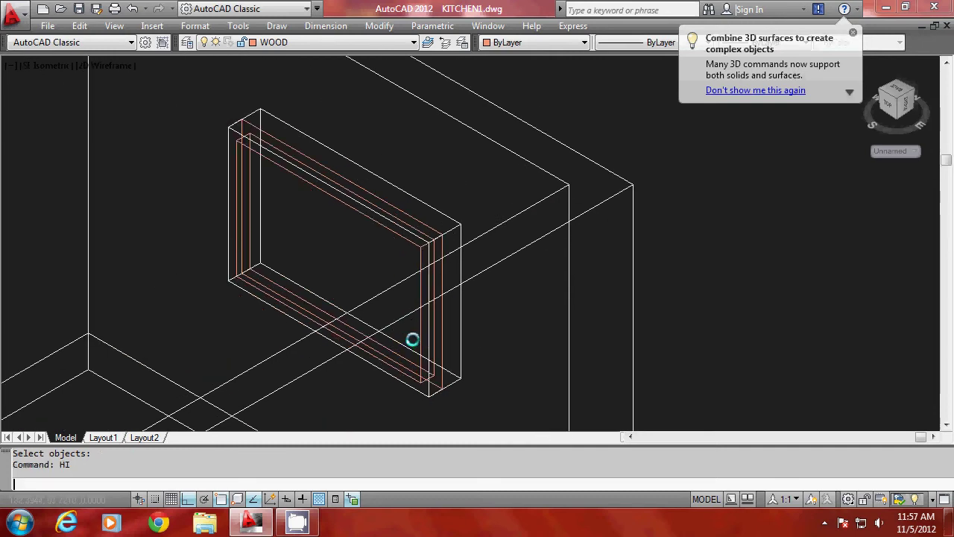
pyautogui.press('Return')
pyautogui.write('SHAD')
pyautogui.press('Return')
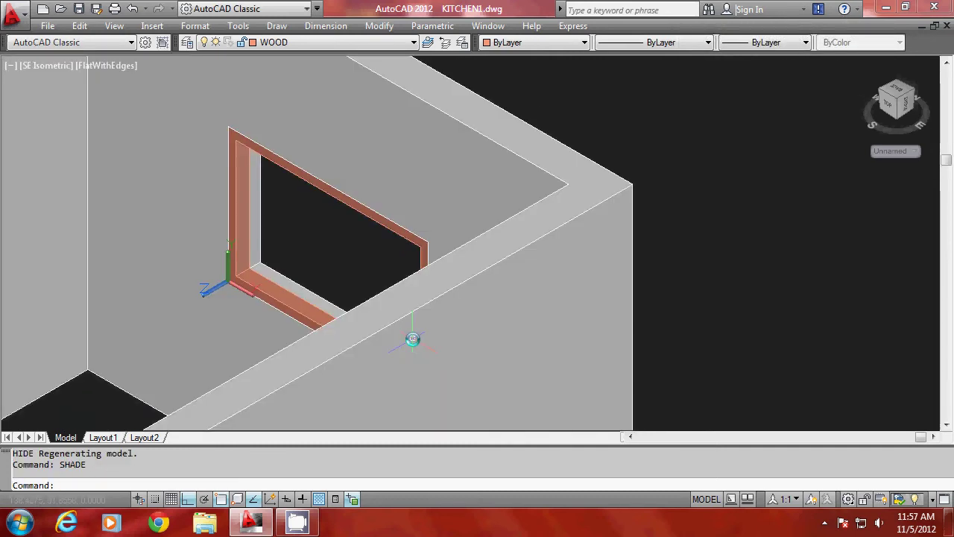
pyautogui.scroll(1, 288, 249)
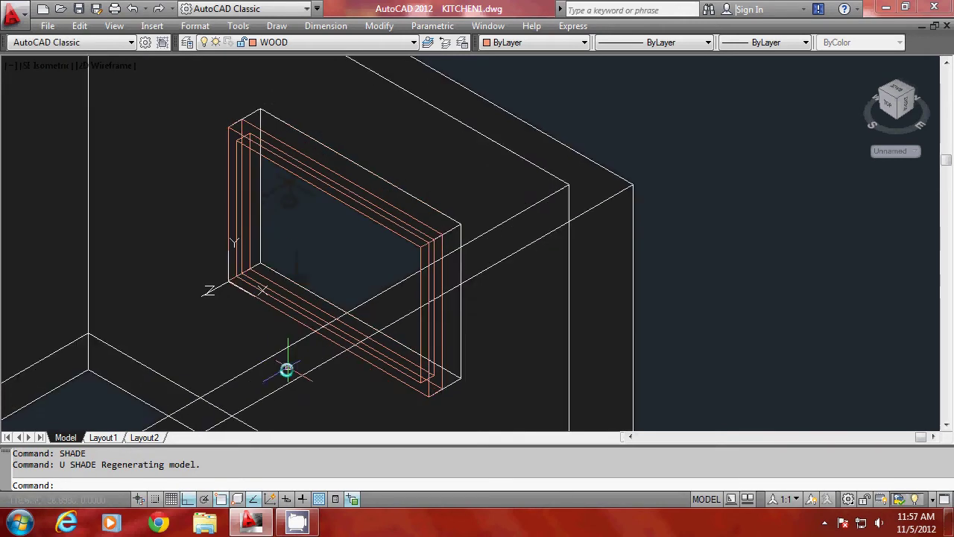
pyautogui.press('Escape')
pyautogui.press('Escape')
pyautogui.scroll(-2, 275, 293)
pyautogui.scroll(2, 283, 303)
pyautogui.click(328, 197)
pyautogui.press('Escape')
pyautogui.press('Escape')
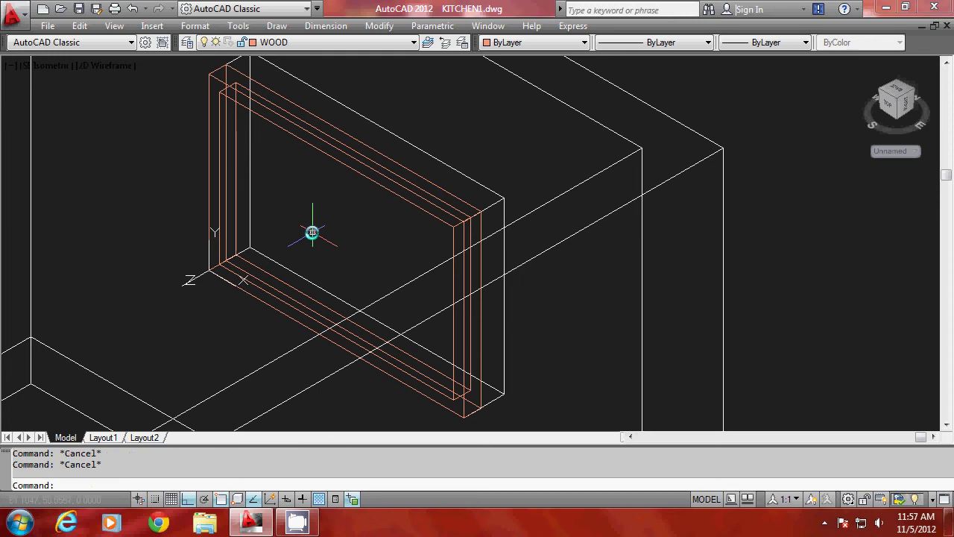
pyautogui.write('P')
pyautogui.press('Escape')
pyautogui.press('Return')
pyautogui.write('U')
pyautogui.press('Return')
pyautogui.press('Escape')
pyautogui.press('Escape')
# - Draw a polyline along the frame's lower inner edge on the front face, from one inner corner to the other
pyautogui.write('PL')
pyautogui.press('Return')
pyautogui.scroll(4, 175, 356)
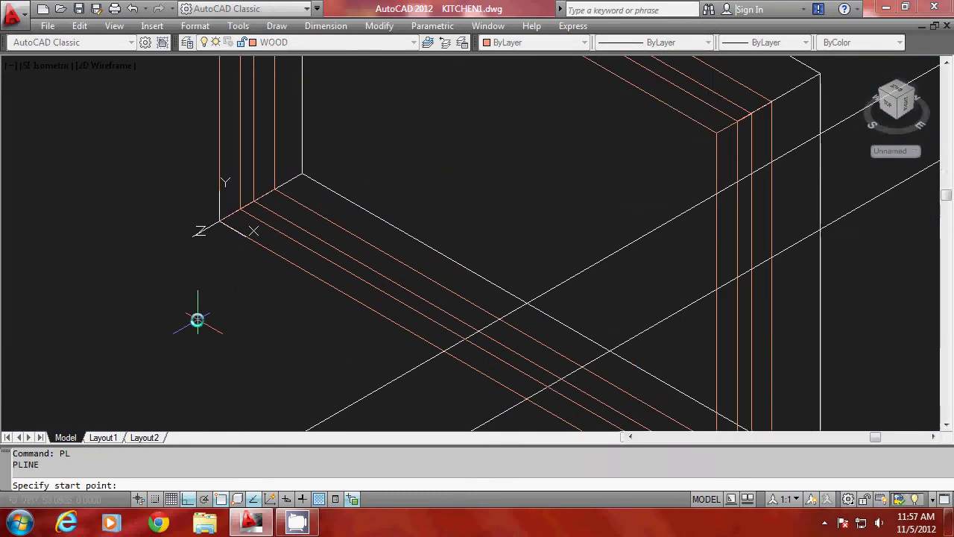
pyautogui.click(242, 210)
pyautogui.scroll(-2, 170, 171)
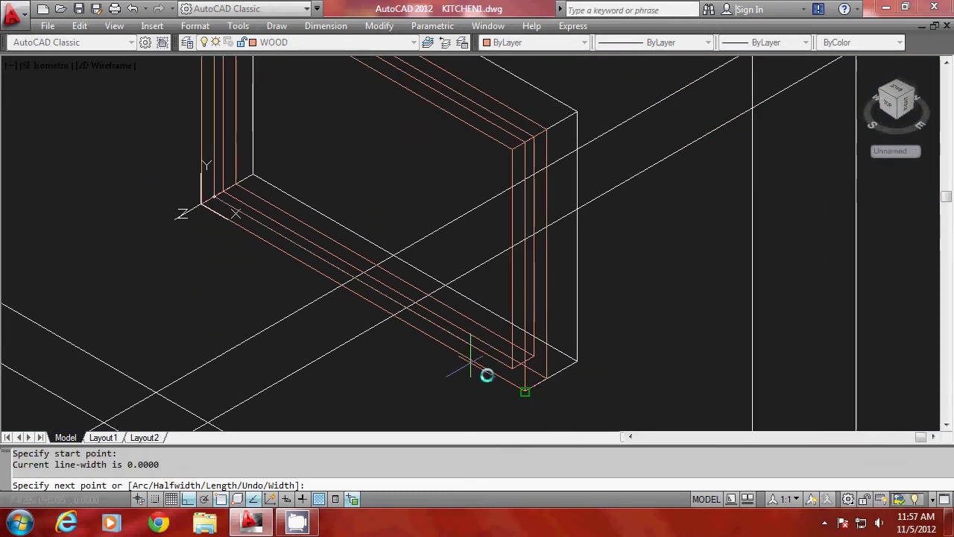
pyautogui.click(524, 367)
pyautogui.press('Return')
# - Stretch the end of the lower-edge polyline farthest from the UCS origin outward by 3 into the frame
pyautogui.scroll(2, 507, 352)
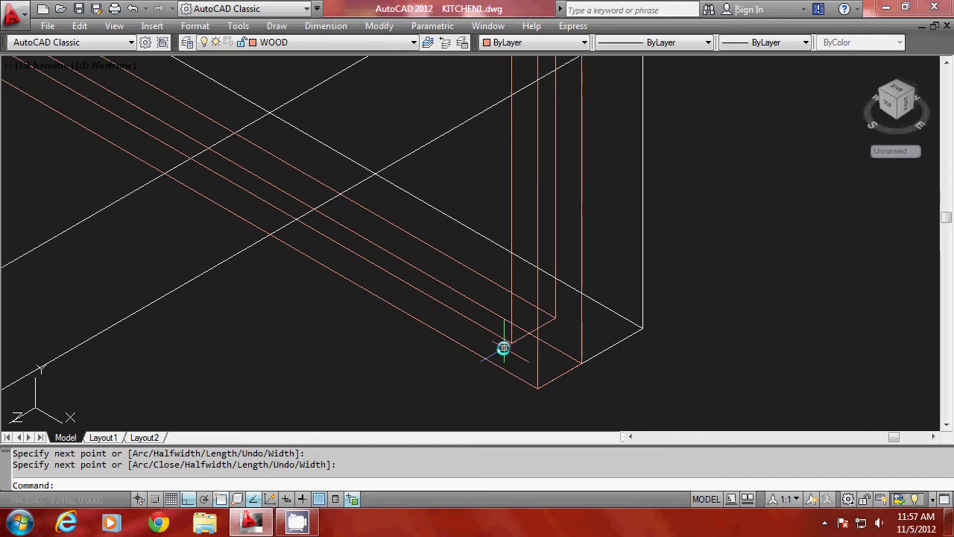
pyautogui.click(501, 339)
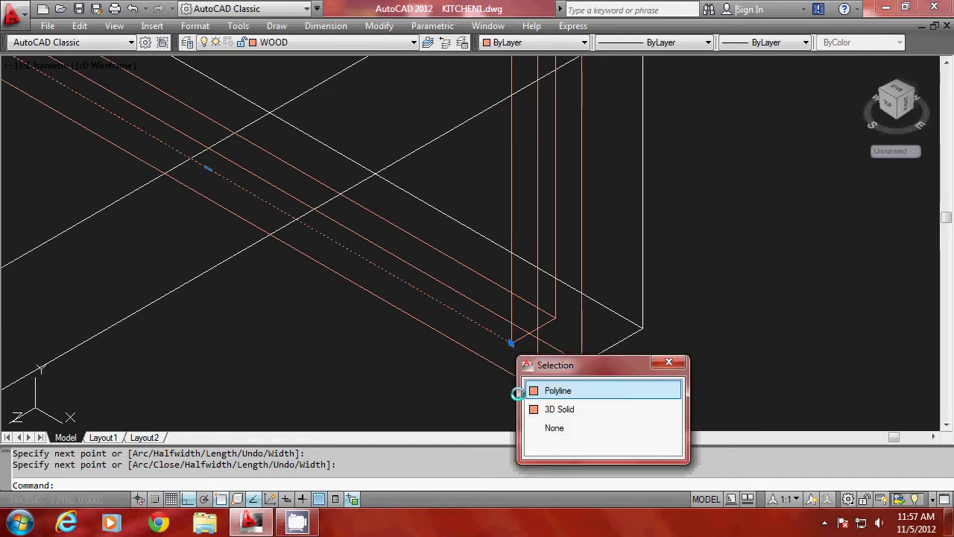
pyautogui.click(556, 391)
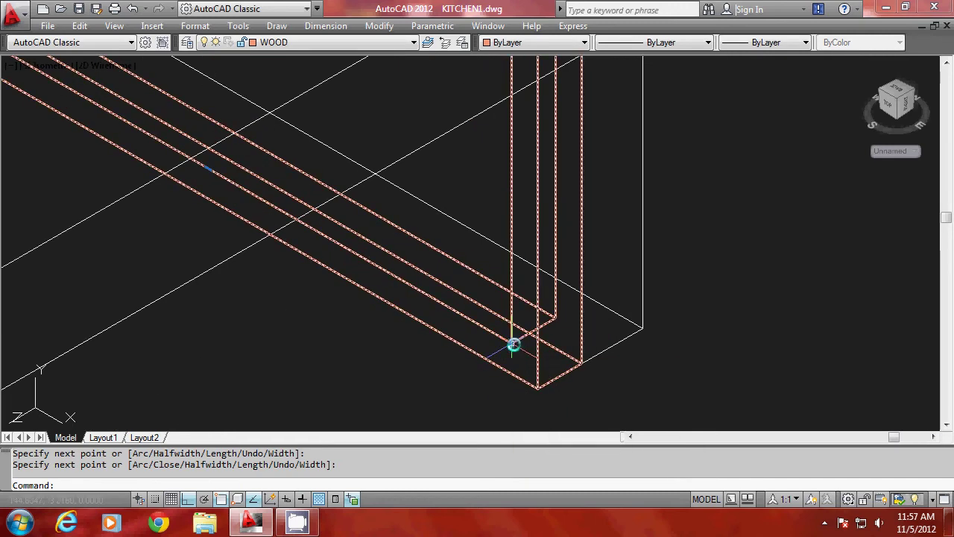
pyautogui.click(512, 344)
pyautogui.scroll(1, 522, 357)
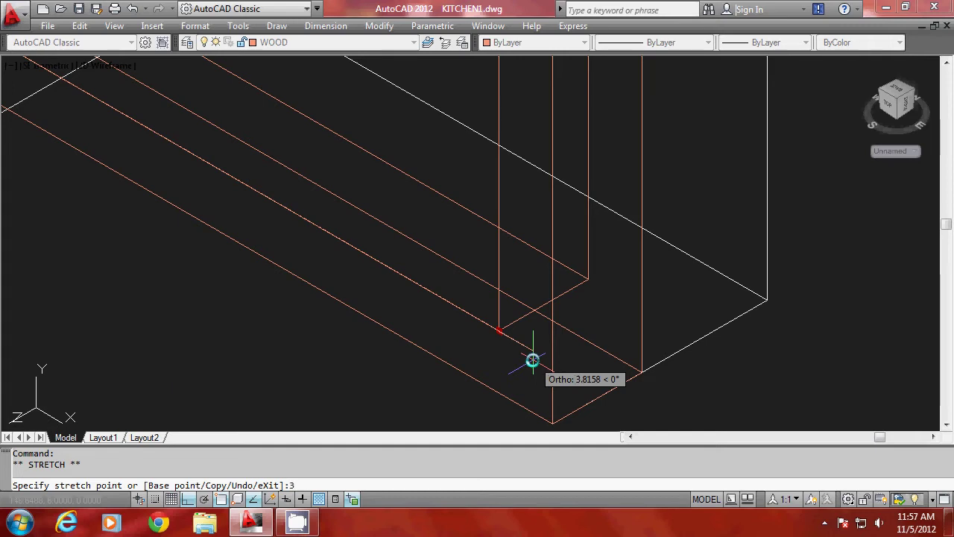
pyautogui.press('Escape')
# - Stretch the lower-edge polyline's other end, next to the UCS origin, outward by 3
pyautogui.scroll(-5, 539, 409)
pyautogui.scroll(1, 369, 303)
pyautogui.scroll(3, 365, 295)
pyautogui.click(360, 287)
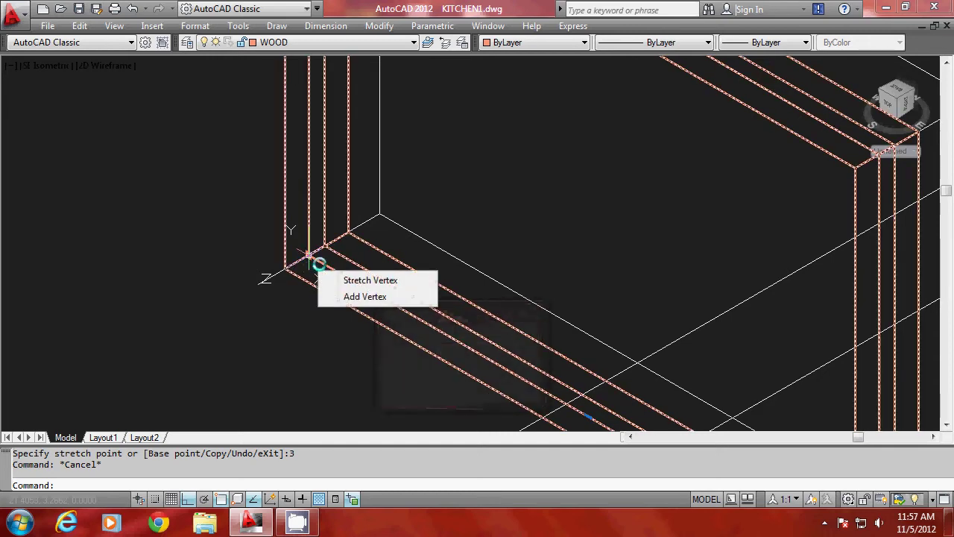
pyautogui.click(309, 256)
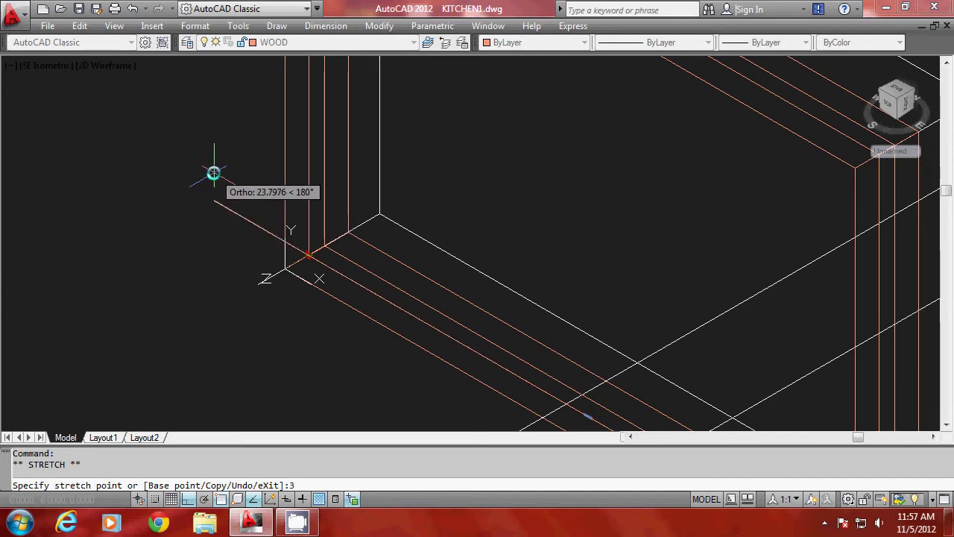
pyautogui.write('3')
pyautogui.press('Return')
pyautogui.press('Escape')
pyautogui.press('Escape')
pyautogui.scroll(2, 292, 260)
pyautogui.scroll(-3, 134, 235)
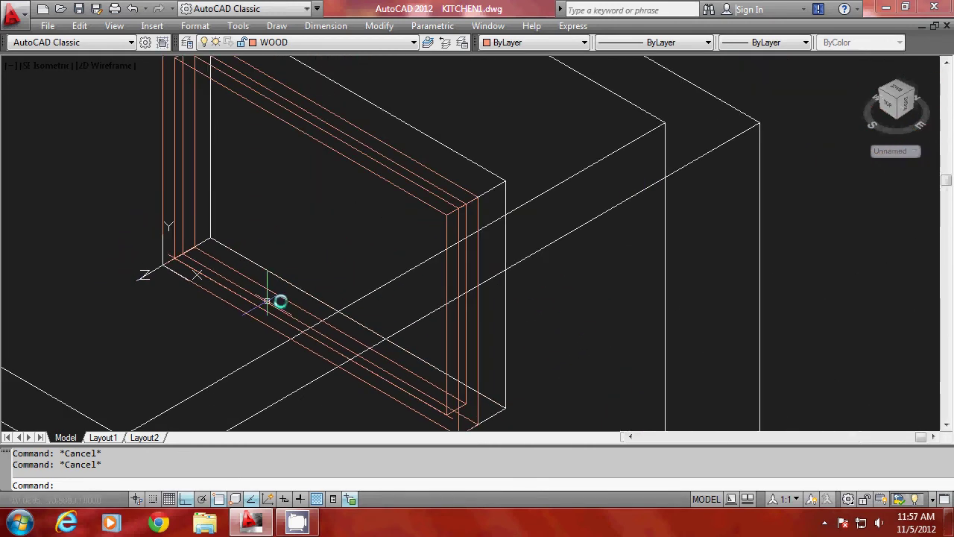
# - Divide the lower-edge polyline into 3 equal segments with point markers
pyautogui.write('DUI')
pyautogui.press('Escape')
pyautogui.write('DIVIDE')
pyautogui.press('Return')
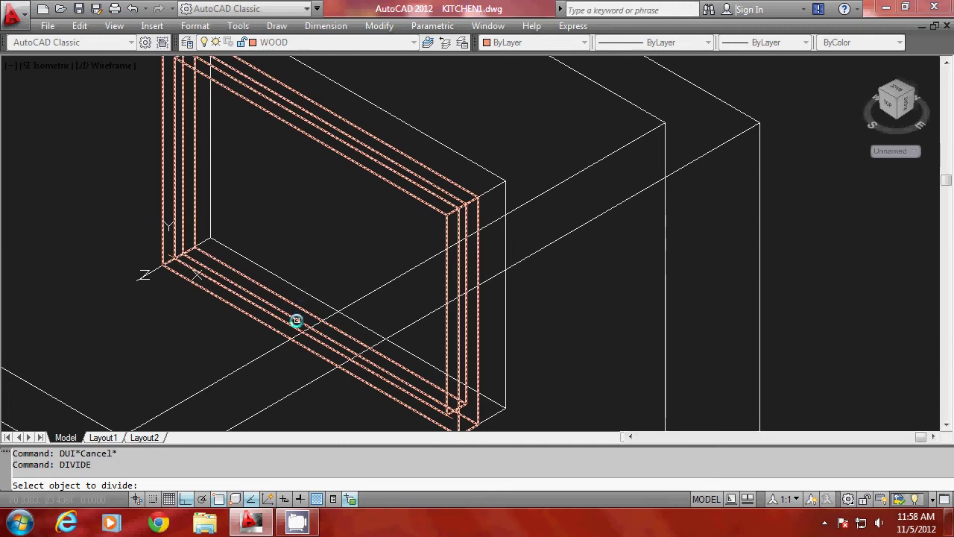
pyautogui.click(295, 331)
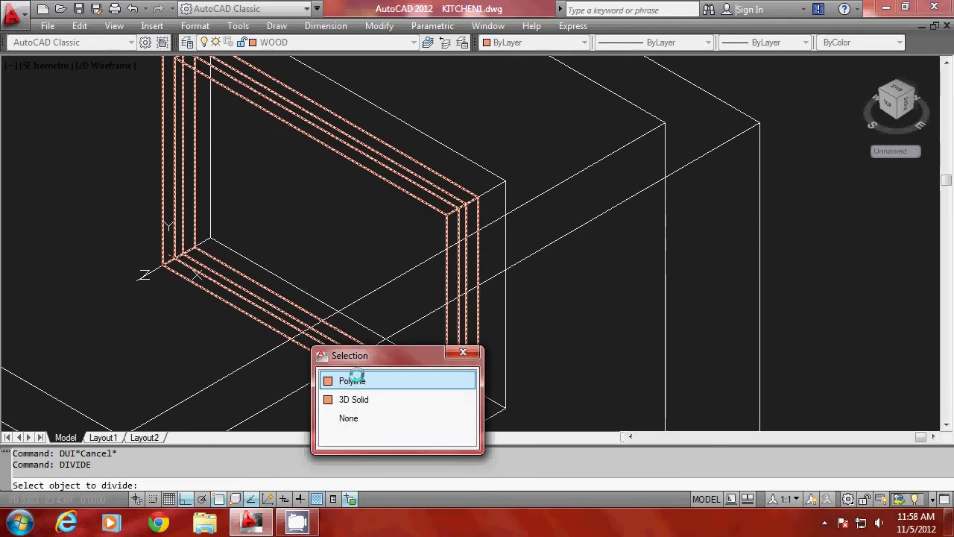
pyautogui.click(343, 377)
pyautogui.press('Return')
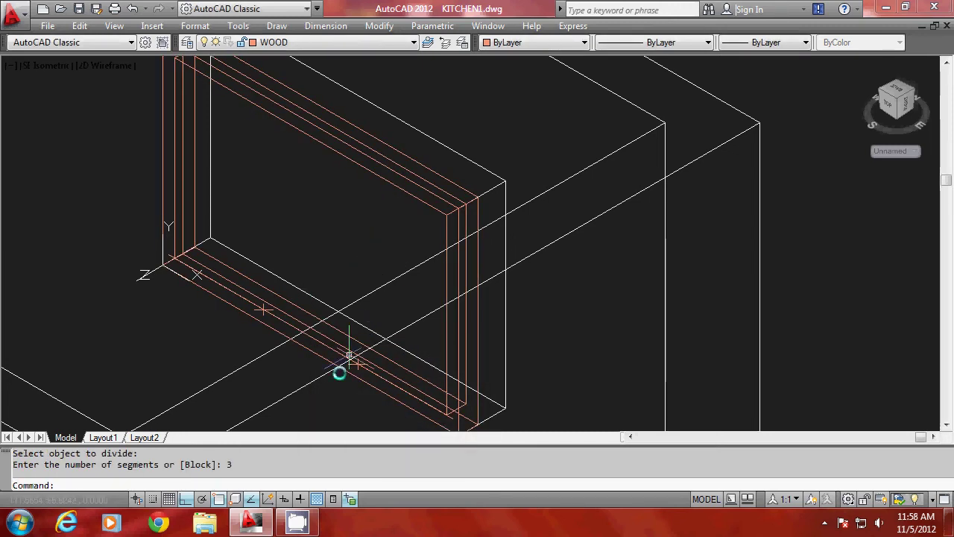
# - Draw a vertical polyline from the division node nearest the UCS origin, perpendicular to the frame's upper inner edge
pyautogui.scroll(-2, 261, 417)
pyautogui.scroll(3, 264, 405)
pyautogui.scroll(-1, 267, 377)
pyautogui.press('Escape')
pyautogui.press('Escape')
pyautogui.write('PL')
pyautogui.press('Return')
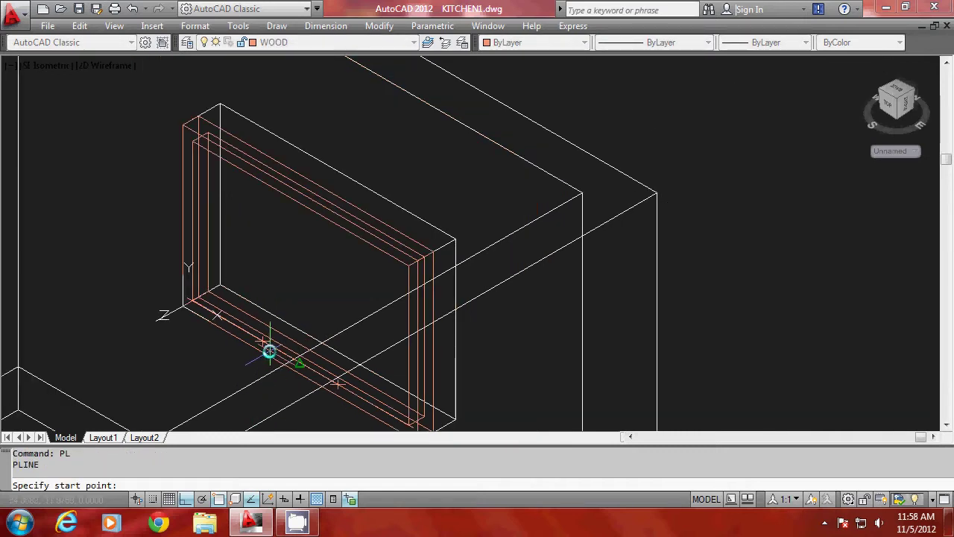
pyautogui.keyDown('shift'); pyautogui.rightClick(277, 239); pyautogui.keyUp('shift')
pyautogui.click(314, 424)
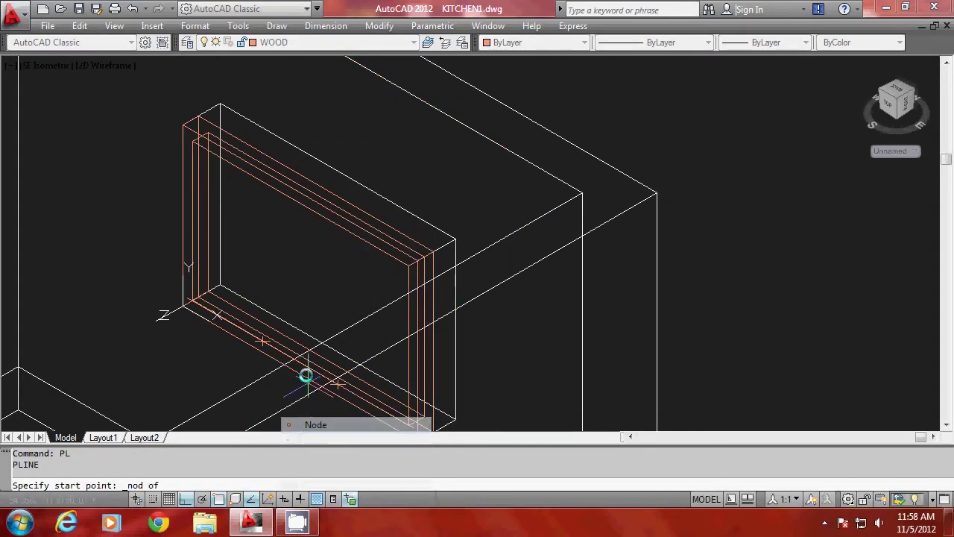
pyautogui.click(266, 341)
pyautogui.scroll(1, 268, 202)
pyautogui.keyDown('shift'); pyautogui.rightClick(269, 203); pyautogui.keyUp('shift')
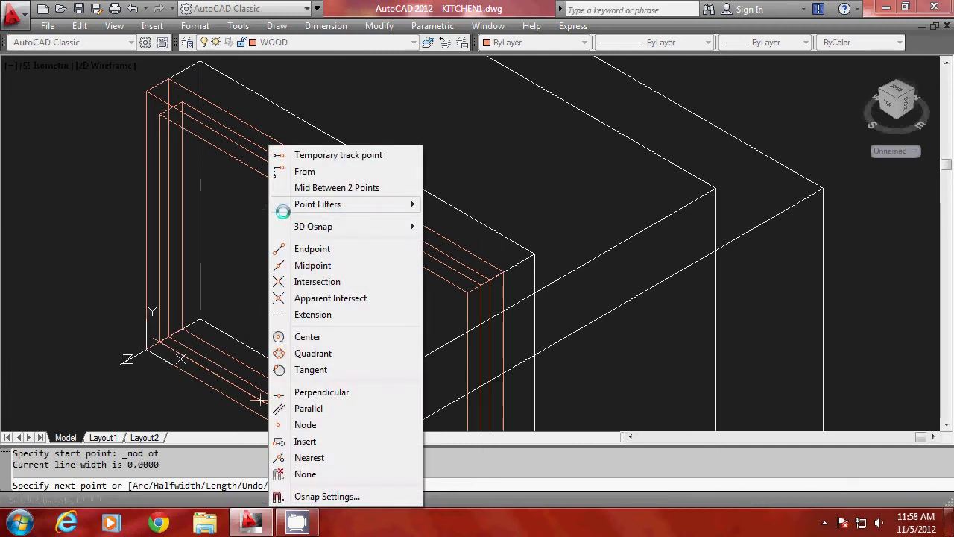
pyautogui.click(298, 388)
pyautogui.click(269, 186)
pyautogui.press('Escape')
pyautogui.scroll(-1, 258, 124)
pyautogui.scroll(1, 272, 252)
pyautogui.press('Escape')
# - Offset the vertical polyline by 3 to both sides to outline the mullion
pyautogui.write('o')
pyautogui.press('Return')
pyautogui.write('3')
pyautogui.press('Return')
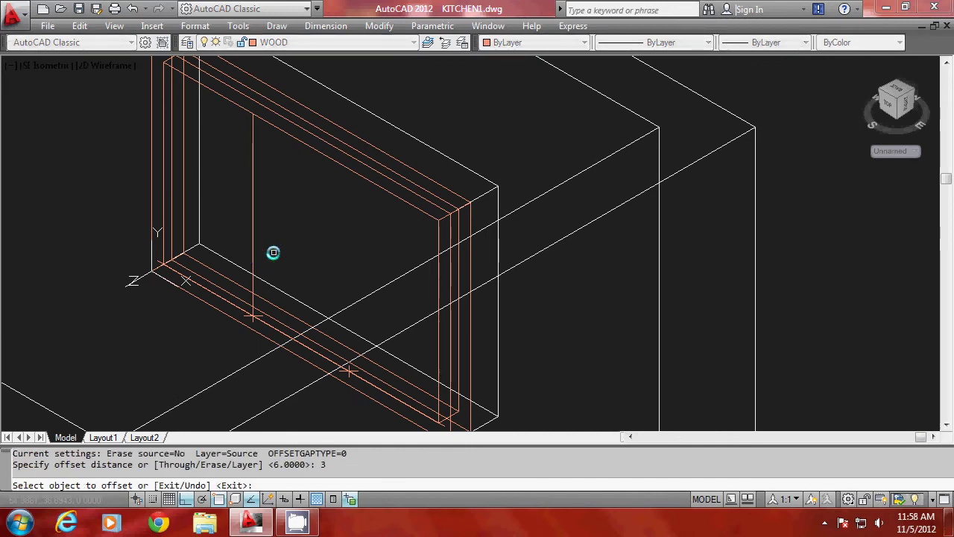
pyautogui.click(252, 219)
pyautogui.click(230, 198)
pyautogui.click(251, 222)
pyautogui.click(316, 221)
pyautogui.press('Escape')
# - Erase the middle vertical polyline between the two offset lines
pyautogui.write('e')
pyautogui.press('Return')
pyautogui.click(252, 235)
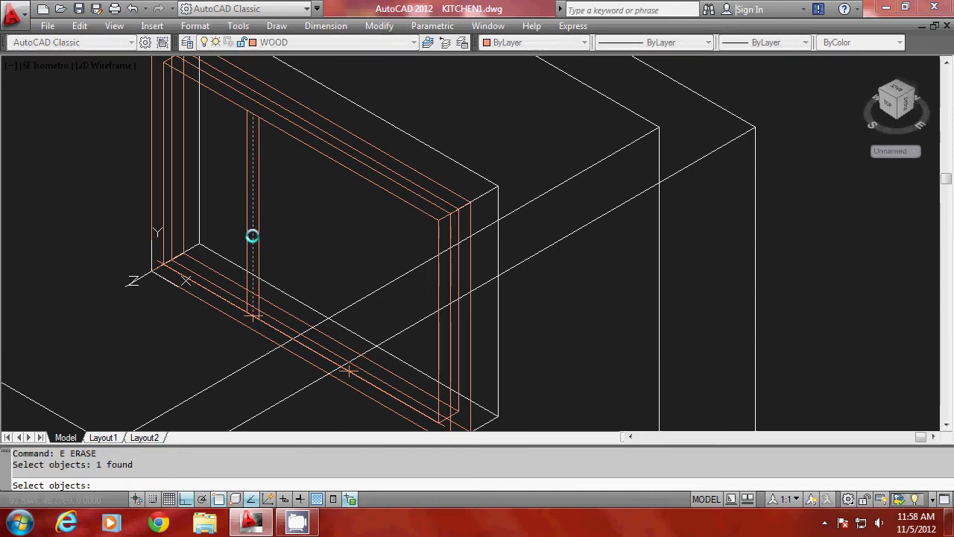
pyautogui.press('Return')
pyautogui.press('Escape')
pyautogui.press('Escape')
# - Connect the upper ends of the two vertical mullion lines with a polyline segment
pyautogui.write('pl')
pyautogui.press('Return')
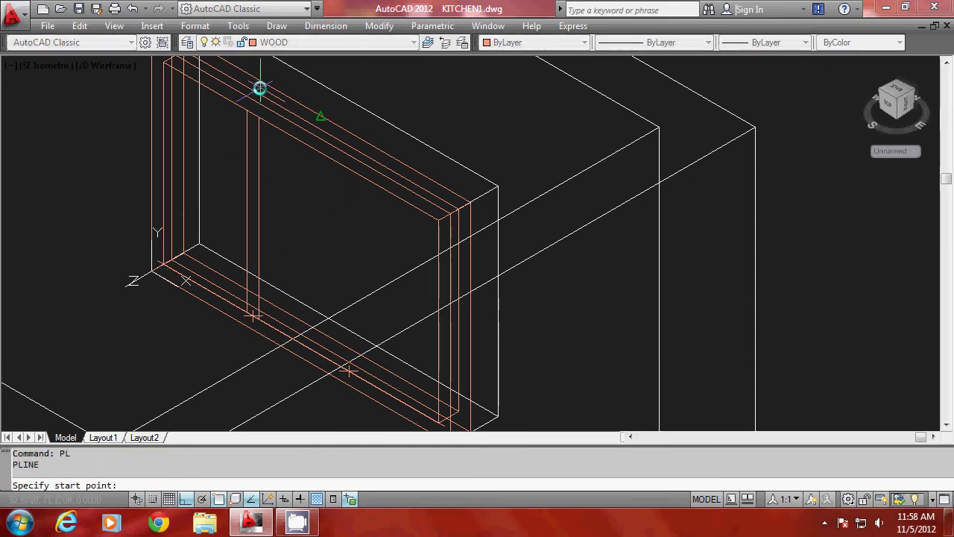
pyautogui.click(261, 123)
pyautogui.click(246, 113)
pyautogui.press('Return')
# - Join the mullion lines with PEDIT, using the last segment and ALL, and close them into one polyline
pyautogui.write('PEDIt')
pyautogui.press('Return')
pyautogui.press('l')
pyautogui.press('Return')
pyautogui.press('j')
pyautogui.press('Return')
pyautogui.write('ALL')
pyautogui.press('Return')
pyautogui.press('Return')
pyautogui.write('C')
pyautogui.press('Return')
pyautogui.press('Return')
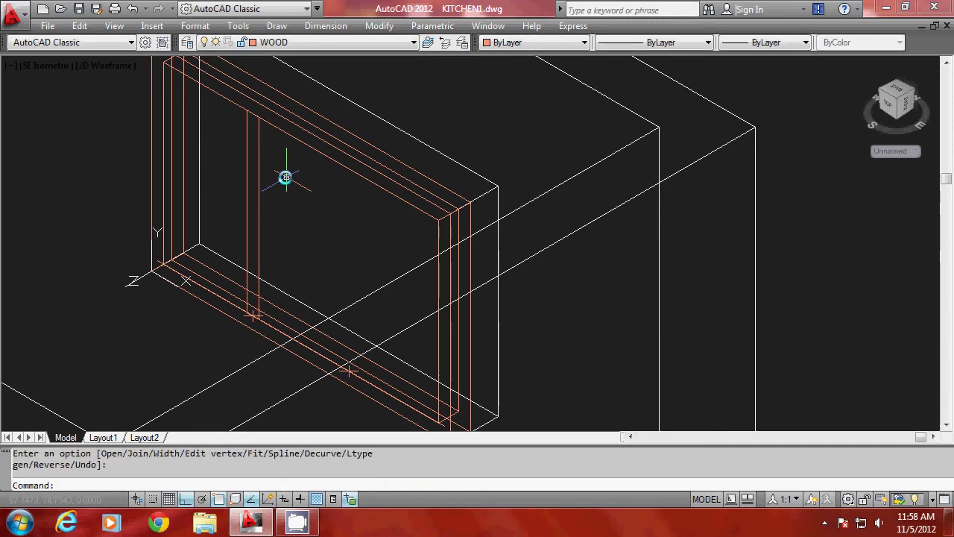
pyautogui.scroll(-2, 256, 328)
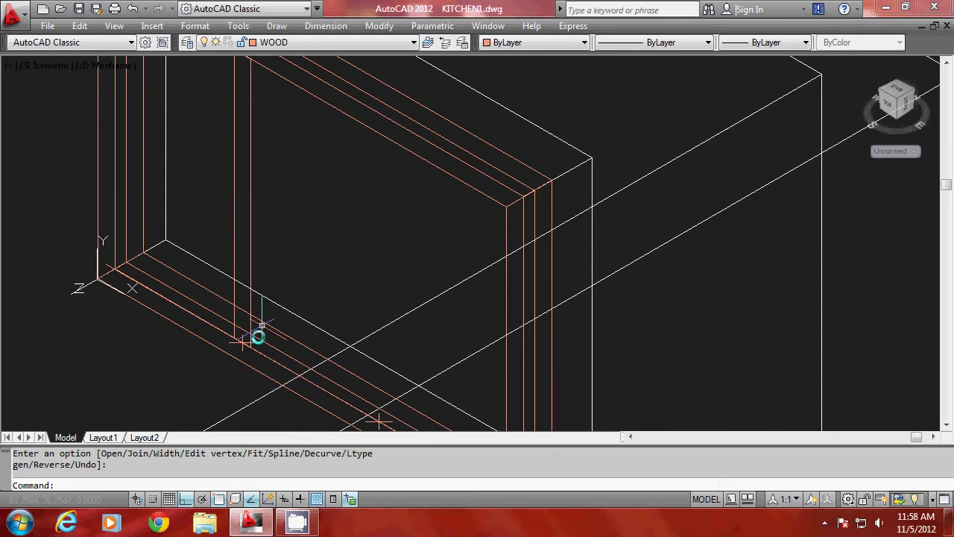
pyautogui.scroll(2, 250, 295)
pyautogui.press('Escape')
pyautogui.click(248, 287)
pyautogui.press('Escape')
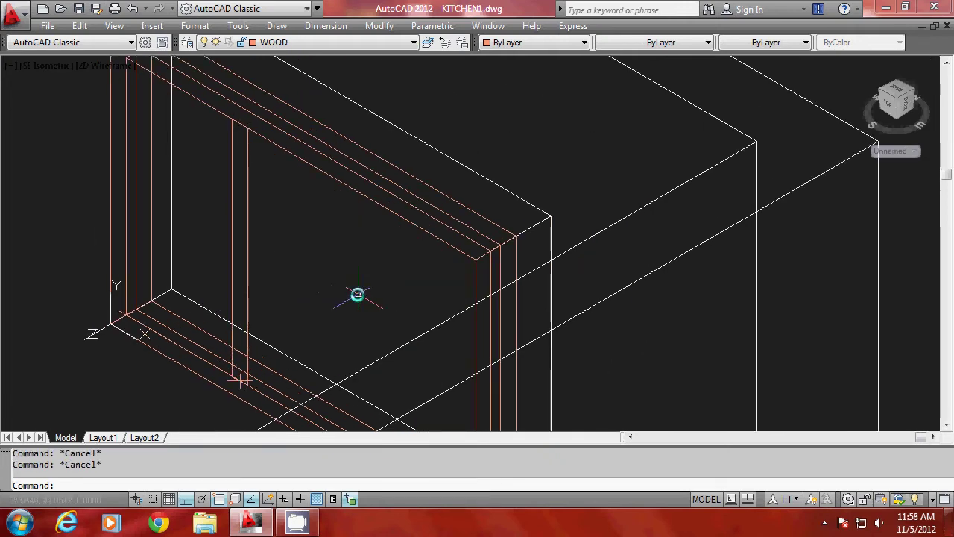
# - Extrude the closed mullion profile by -10 to match the frame depth
pyautogui.write('EXT')
pyautogui.press('Return')
pyautogui.press('Return')
pyautogui.write('EXT')
pyautogui.press('Return')
pyautogui.write('-10')
pyautogui.press('Return')
pyautogui.press('Escape')
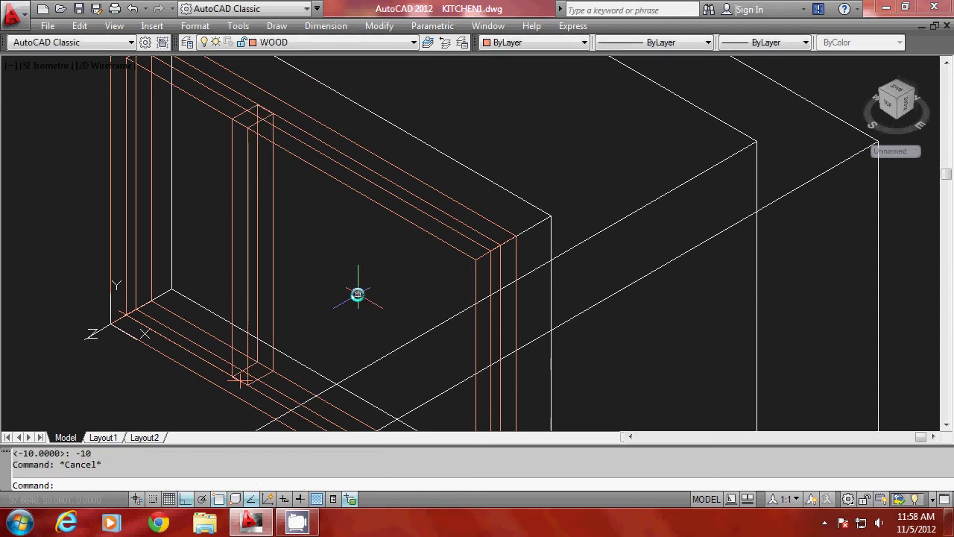
# - Copy the mullion solid from the first division node to the second division node
pyautogui.write('p')
pyautogui.press('Return')
pyautogui.press('Return')
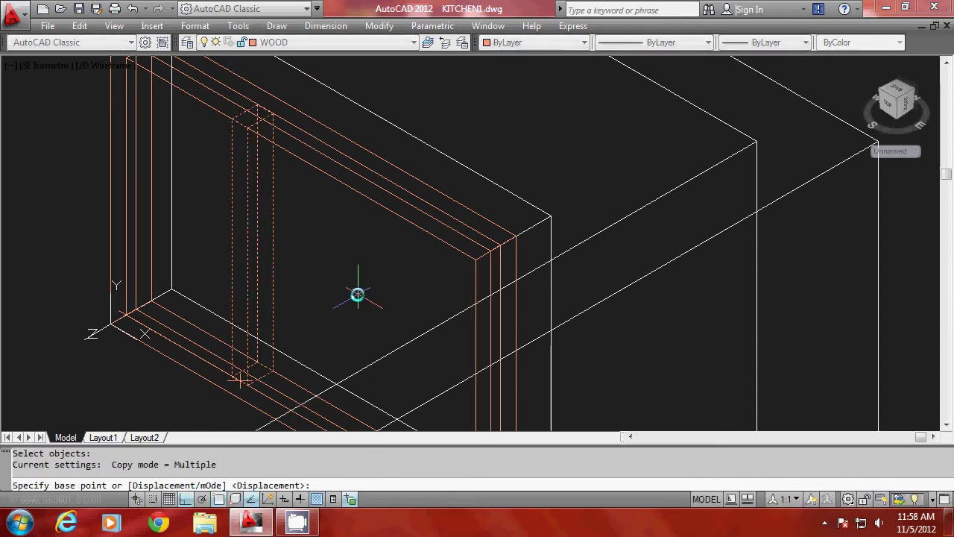
pyautogui.scroll(-2, 278, 284)
pyautogui.scroll(1, 219, 233)
pyautogui.keyDown('shift'); pyautogui.rightClick(219, 233); pyautogui.keyUp('shift')
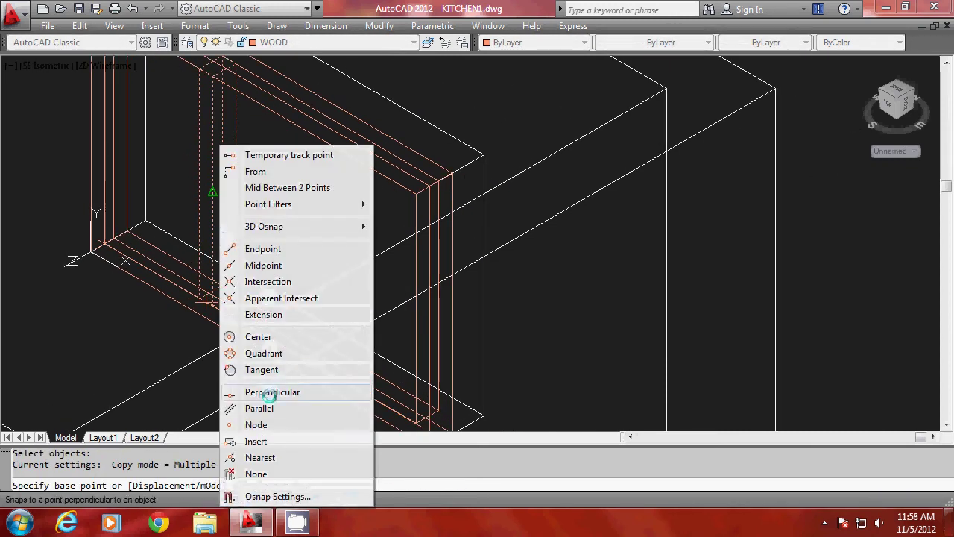
pyautogui.click(253, 423)
pyautogui.click(209, 300)
pyautogui.keyDown('shift'); pyautogui.rightClick(231, 252); pyautogui.keyUp('shift')
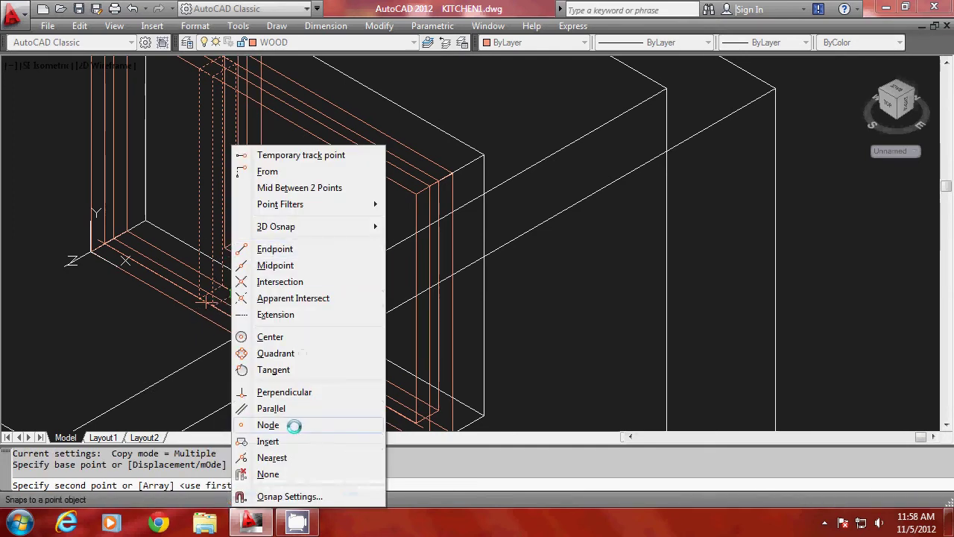
pyautogui.click(277, 422)
pyautogui.click(322, 369)
pyautogui.press('Escape')
pyautogui.scroll(-2, 215, 291)
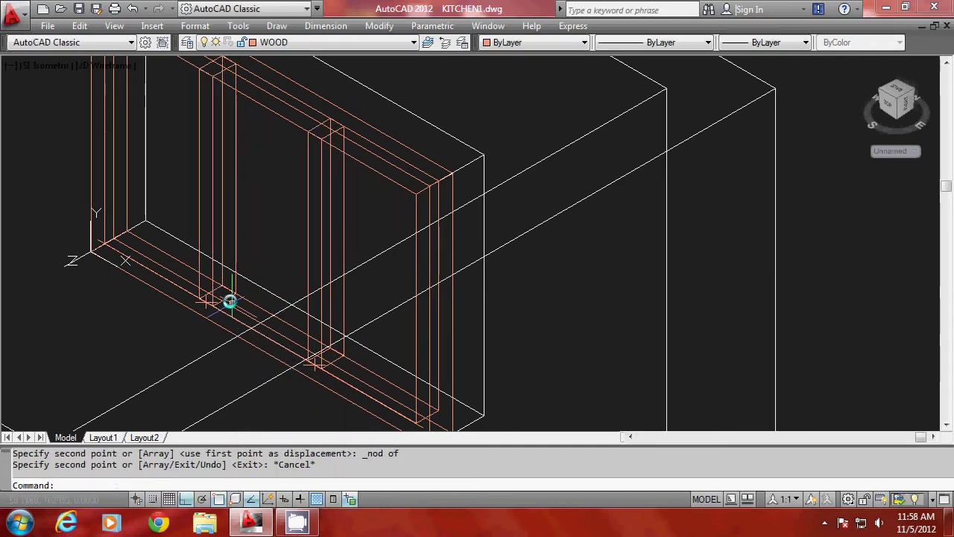
pyautogui.scroll(1, 224, 320)
pyautogui.scroll(1, 160, 233)
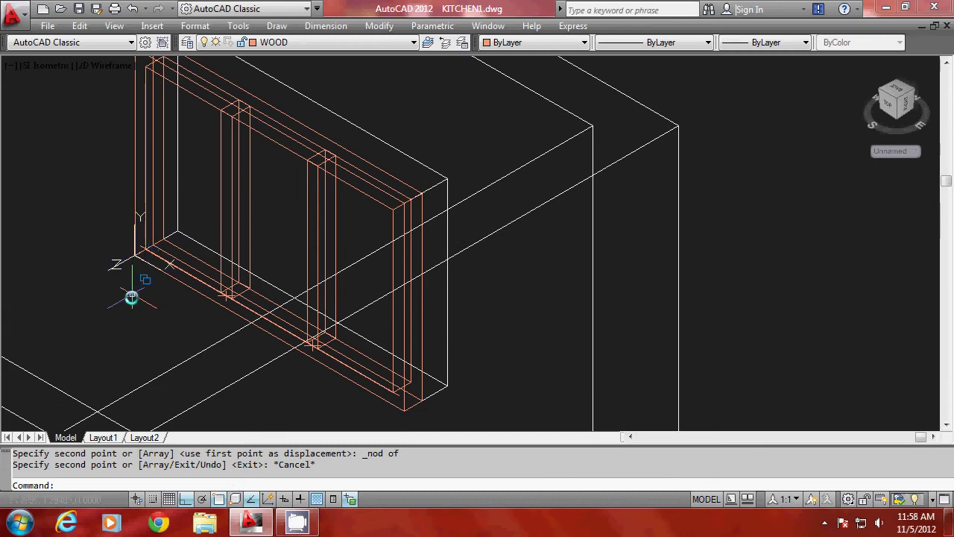
# - Erase the division points and the helper line along the window's lower edge with a window selection
pyautogui.click(362, 382)
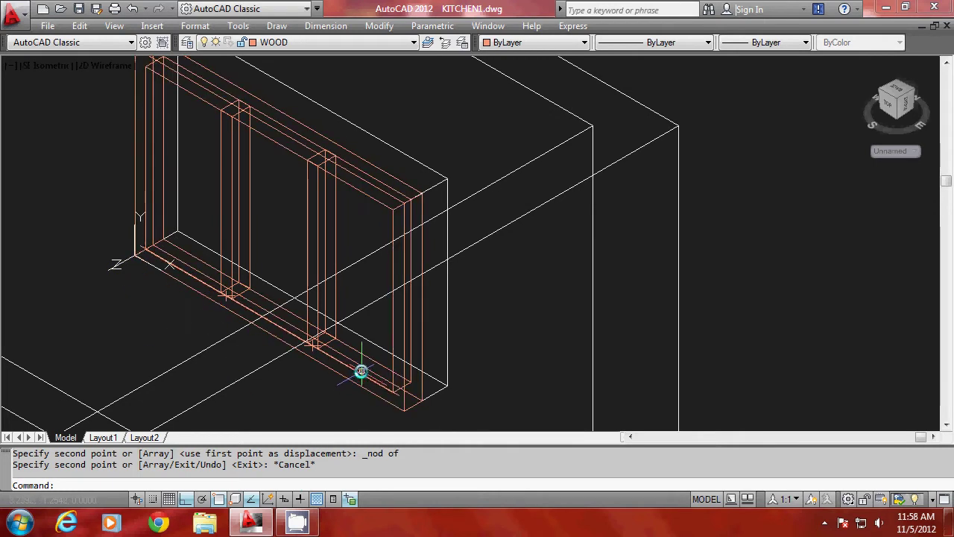
pyautogui.write('E')
pyautogui.press('Return')
pyautogui.write('W')
pyautogui.press('Return')
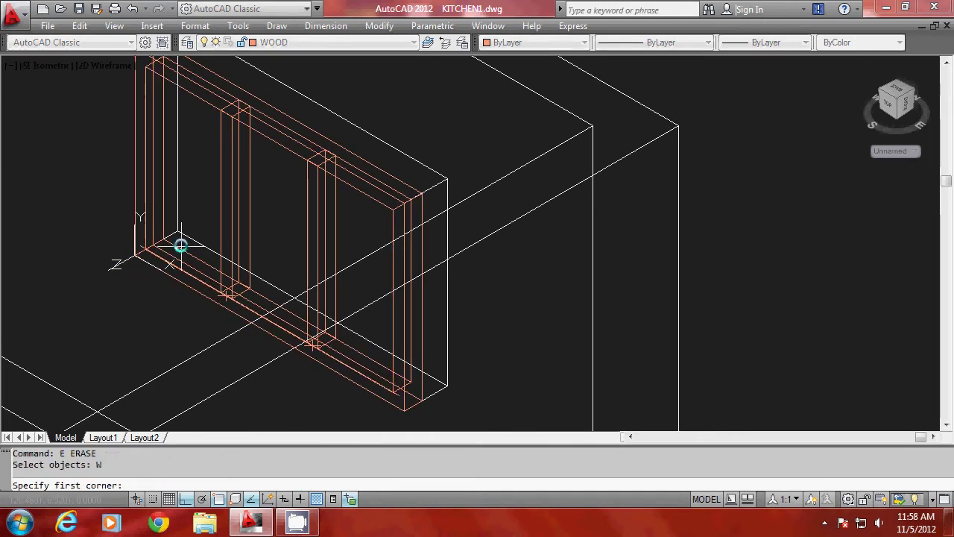
pyautogui.click(121, 215)
pyautogui.click(438, 414)
pyautogui.press('Return')
pyautogui.press('Escape')
pyautogui.press('Escape')
# - Union the two mullions and the outer window frame into a single solid
pyautogui.write('UNIONJ')
pyautogui.press('Return')
pyautogui.press('Escape')
pyautogui.write('UNION')
pyautogui.press('Return')
pyautogui.click(332, 216)
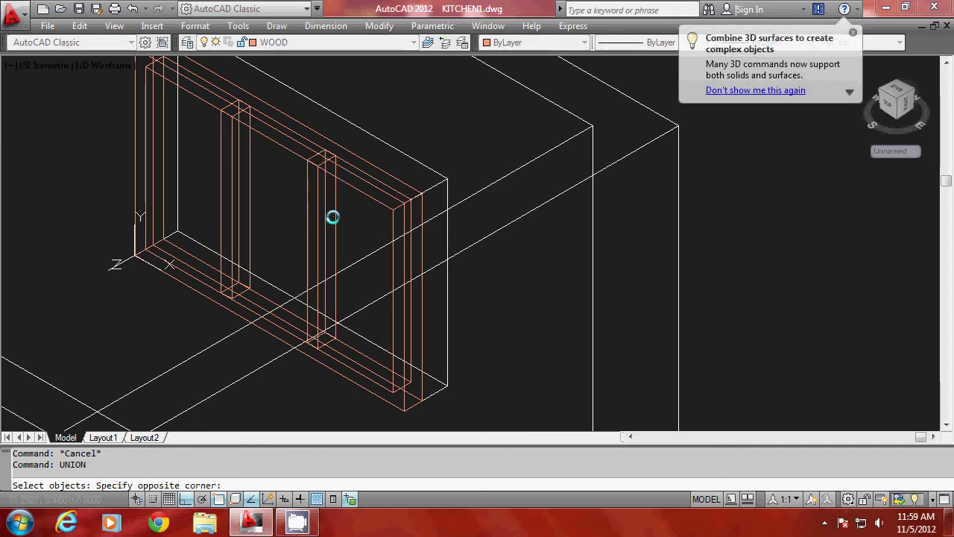
pyautogui.click(272, 219)
pyautogui.click(253, 203)
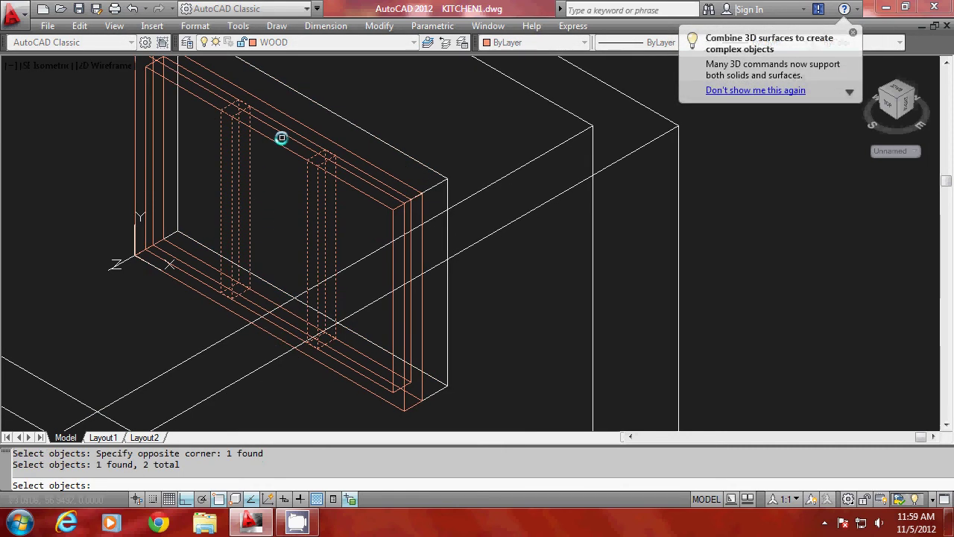
pyautogui.click(280, 145)
pyautogui.press('Return')
# - Shade the model to check the merged window frame, and undo the shading
pyautogui.scroll(-2, 238, 274)
pyautogui.scroll(1, 240, 278)
pyautogui.write('SHADE')
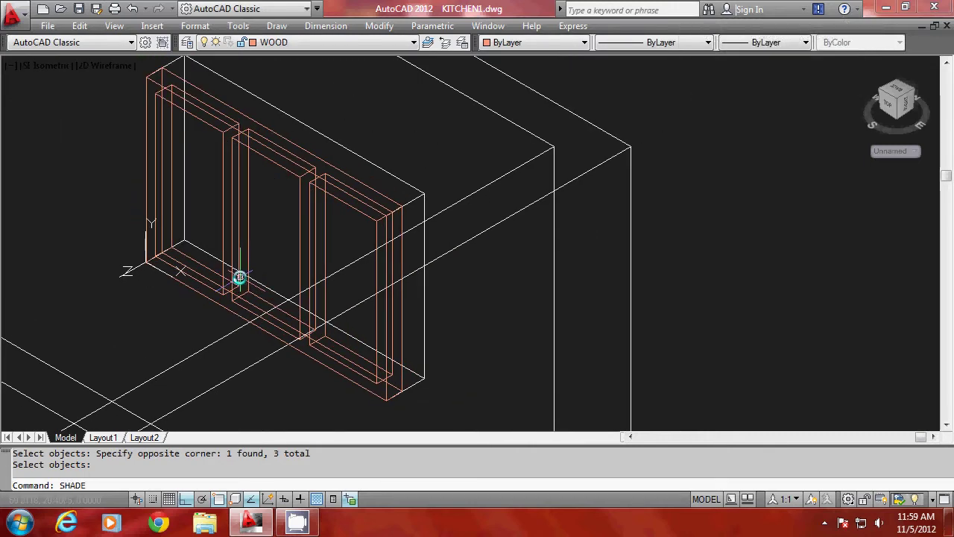
pyautogui.press('Return')
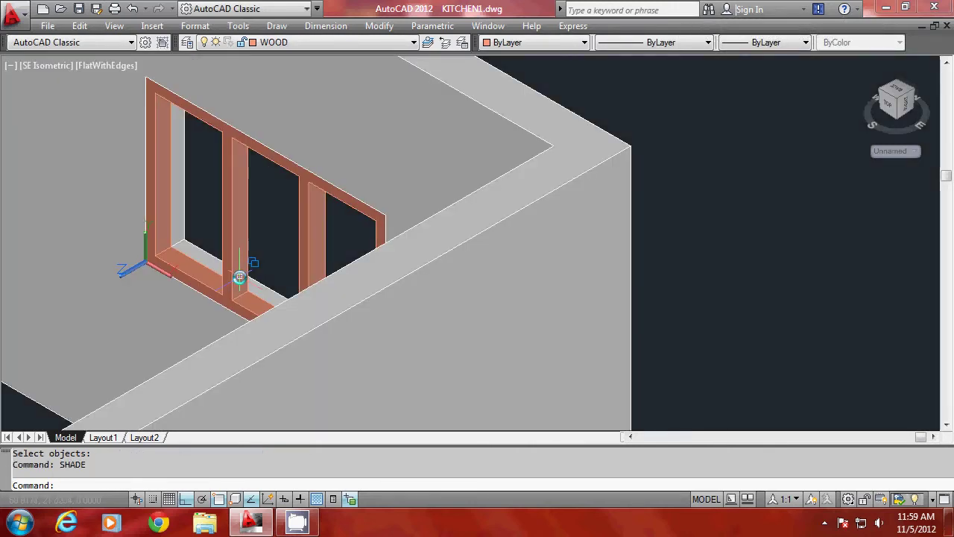
pyautogui.click(277, 224)
pyautogui.click(269, 246)
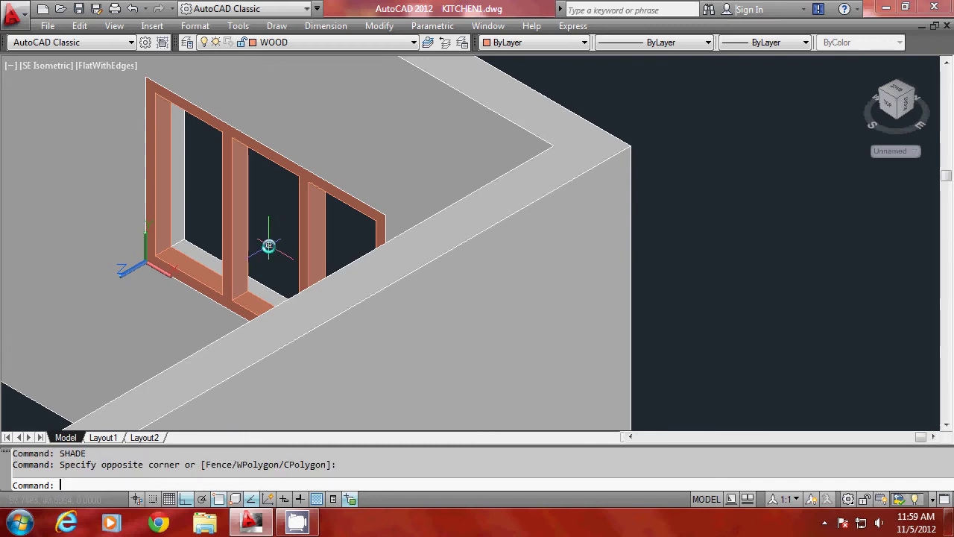
pyautogui.write('U')
pyautogui.press('Return')
pyautogui.press('Escape')
# - Display the window and walls shaded with the SHADE command
pyautogui.scroll(-2, 221, 230)
pyautogui.scroll(2, 221, 232)
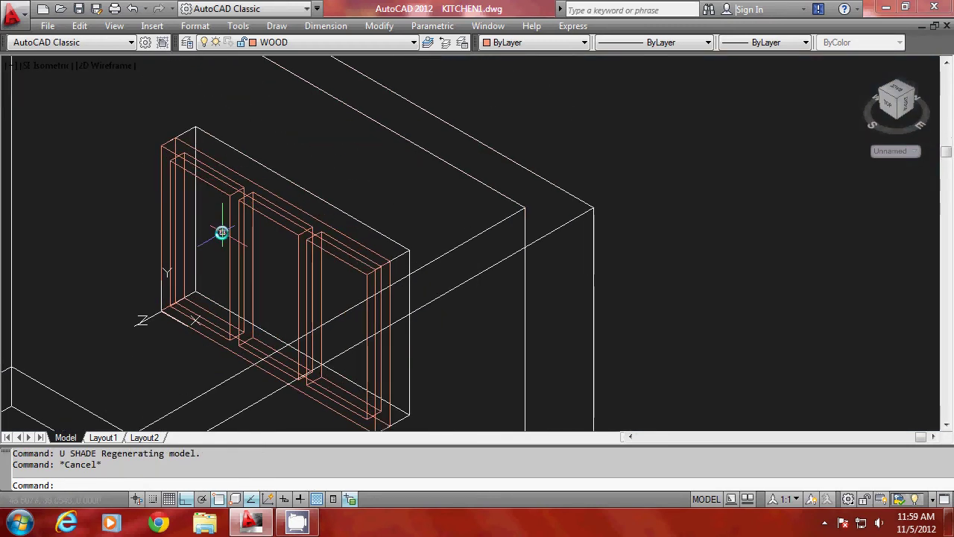
pyautogui.scroll(2, 221, 232)
pyautogui.write('SHADE')
pyautogui.press('Return')
# - Draw a closed polyline around the four front corners of the first window bay beside the UCS origin
pyautogui.write('PL')
pyautogui.press('Return')
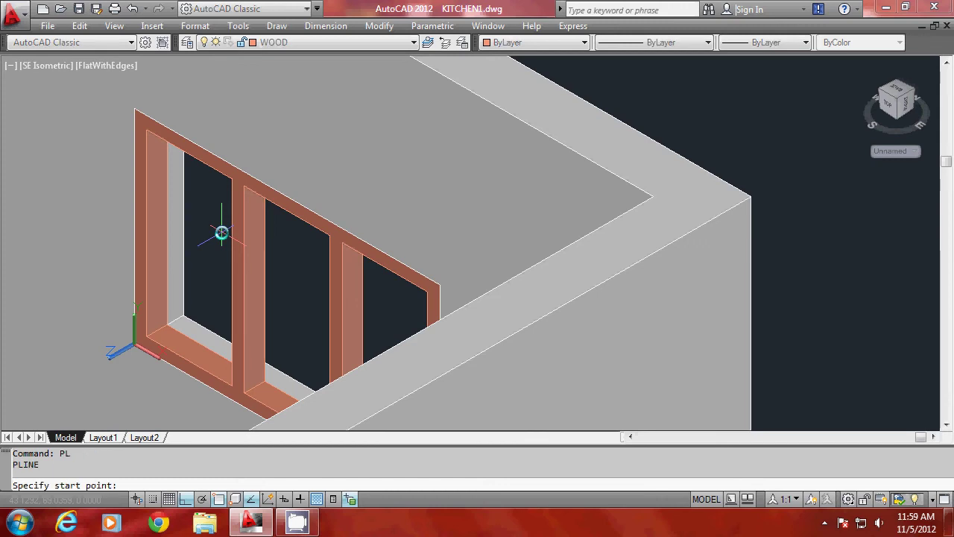
pyautogui.click(143, 133)
pyautogui.click(228, 180)
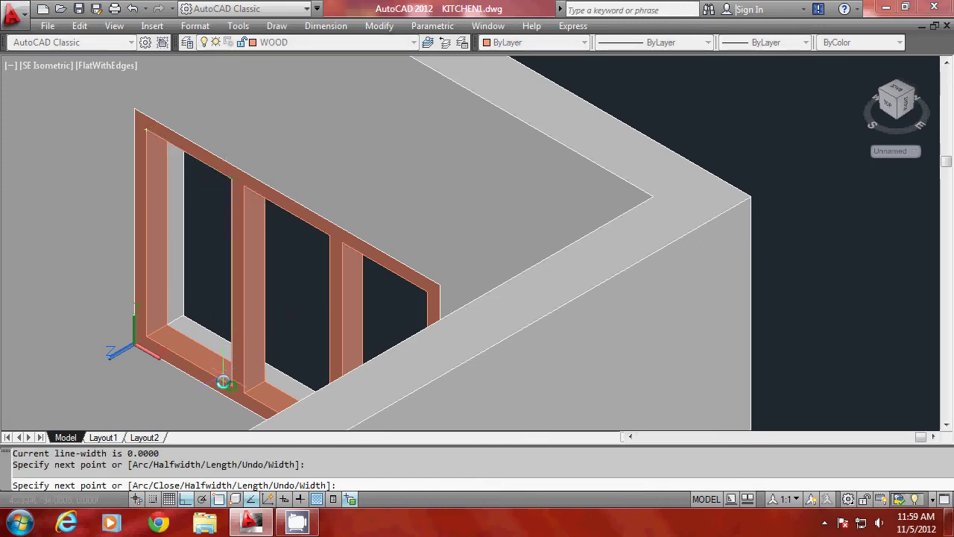
pyautogui.click(225, 388)
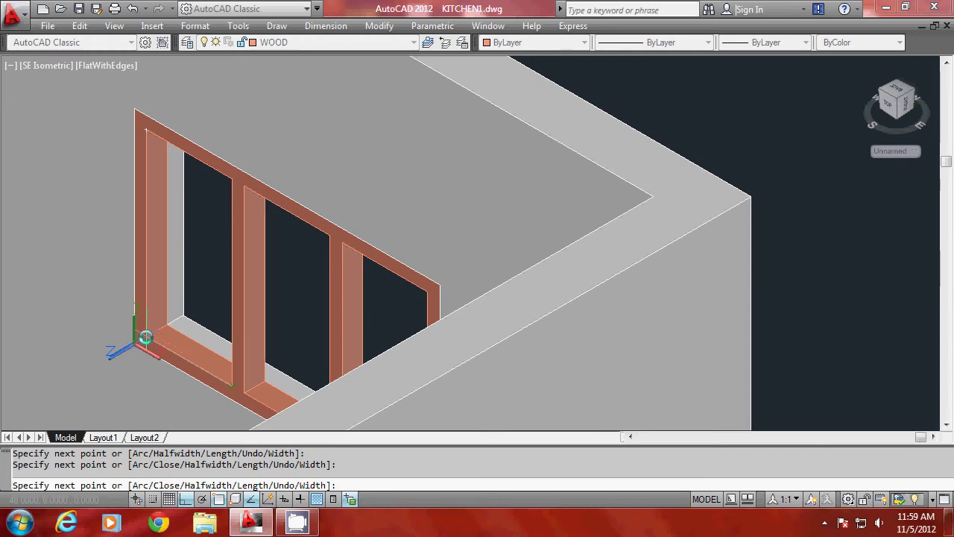
pyautogui.click(149, 333)
pyautogui.write('C')
pyautogui.press('Return')
pyautogui.press('Escape')
pyautogui.press('Escape')
# - Offset the first bay's polyline inward by 8
pyautogui.write('0')
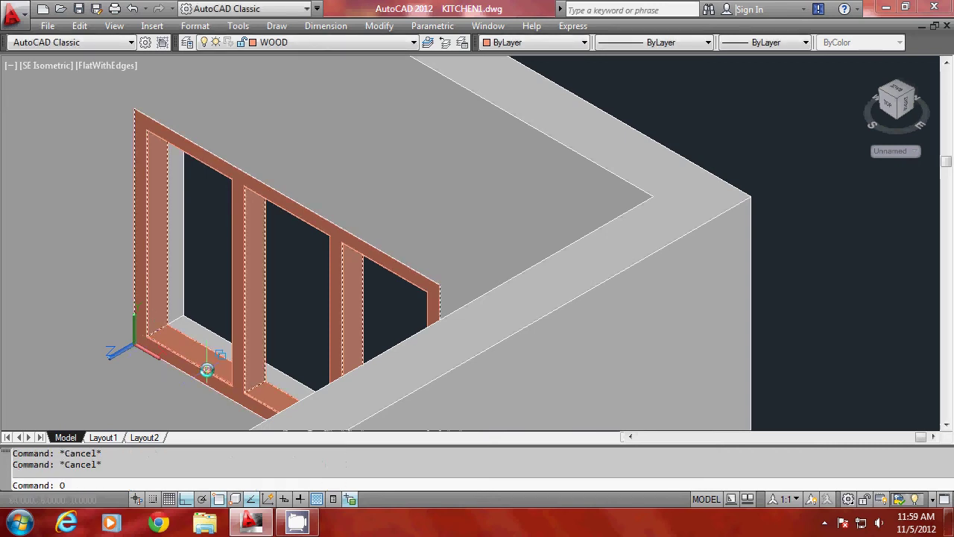
pyautogui.press('Return')
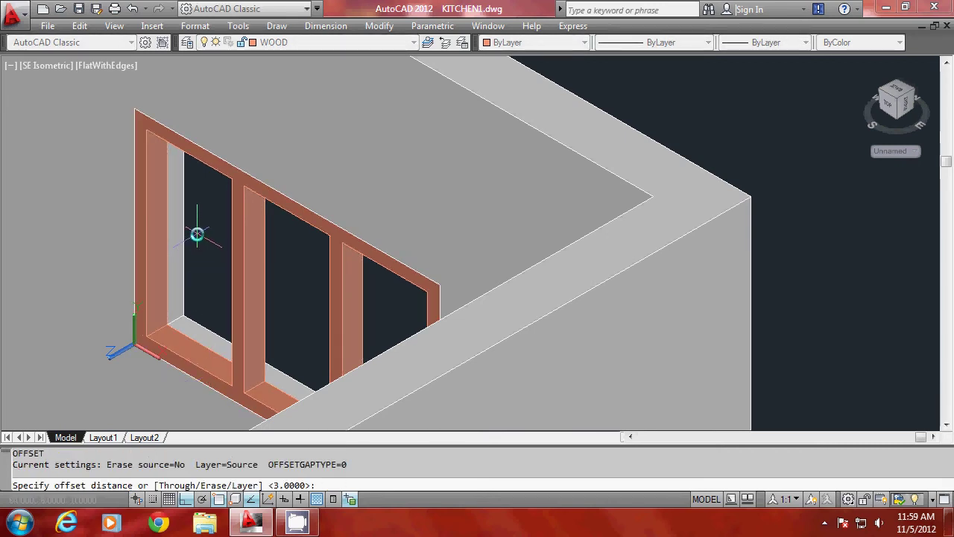
pyautogui.write('8')
pyautogui.press('Return')
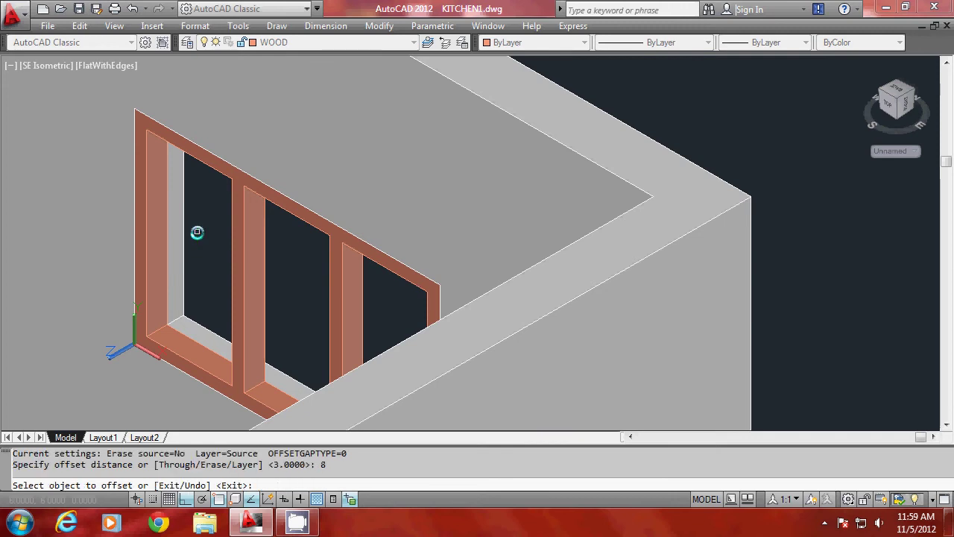
pyautogui.click(209, 169)
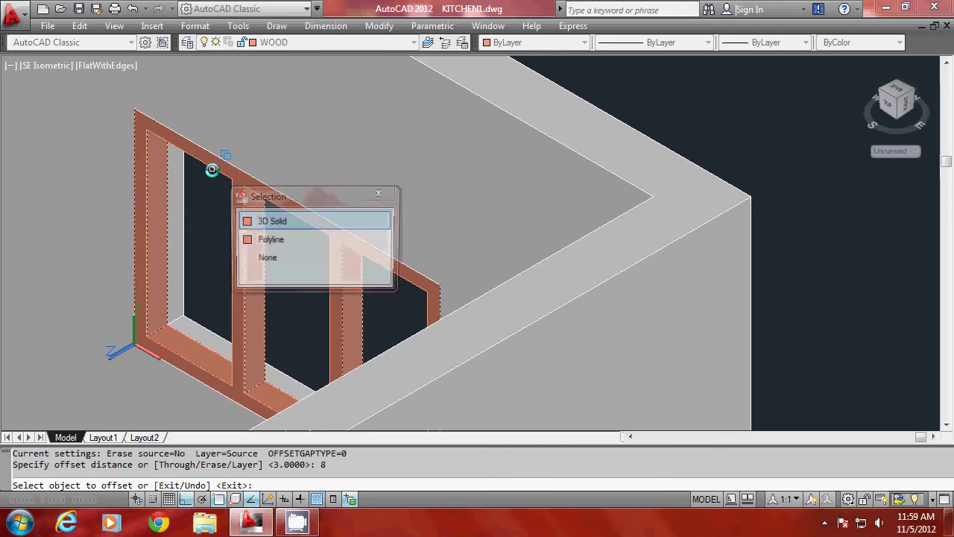
pyautogui.click(262, 239)
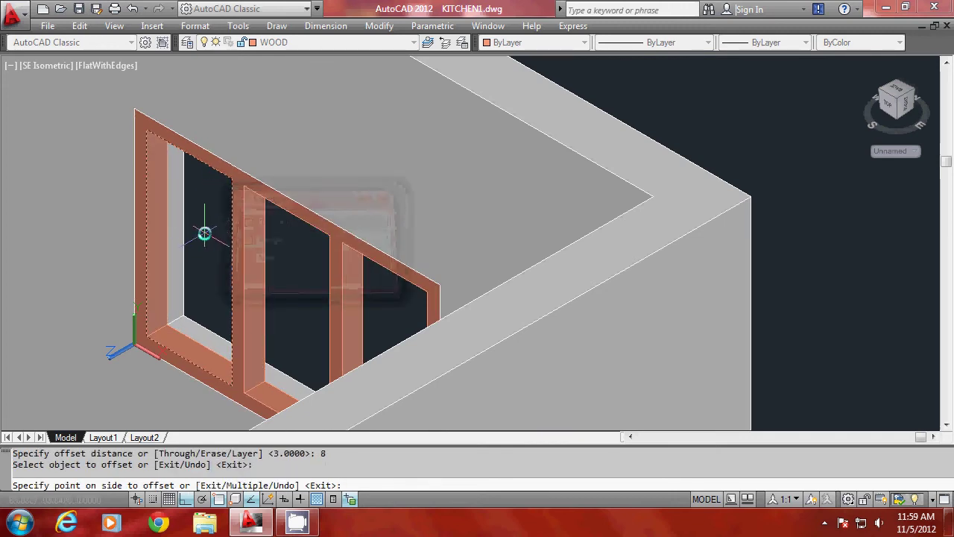
pyautogui.click(203, 250)
pyautogui.press('Escape')
pyautogui.press('Escape')
pyautogui.press('Escape')
# - Extrude the first bay's outer and offset polylines by -2.5
pyautogui.write('EXT')
pyautogui.press('Return')
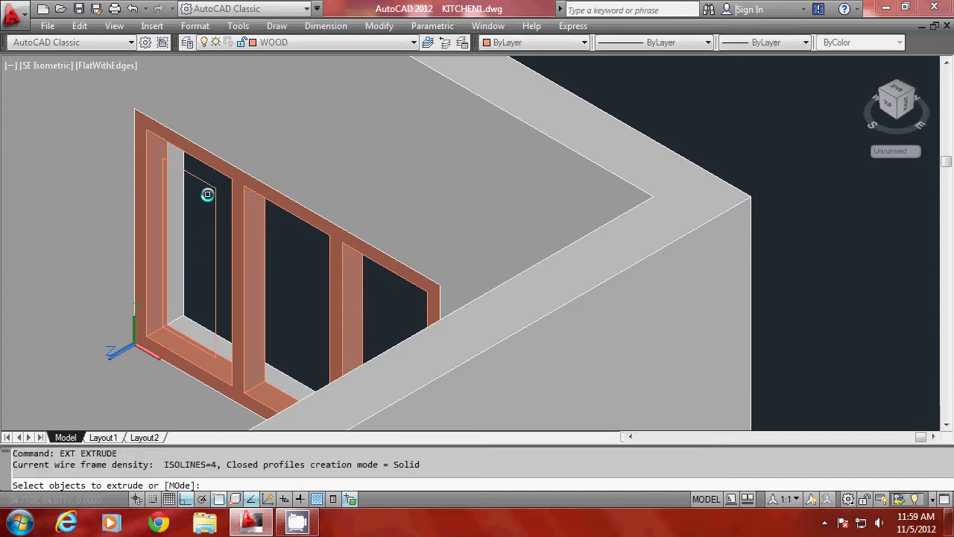
pyautogui.click(217, 170)
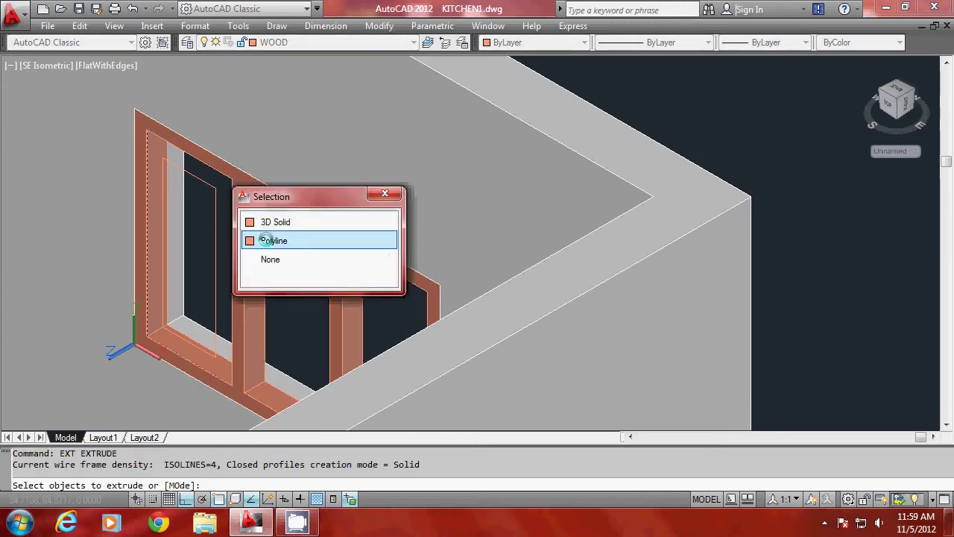
pyautogui.click(265, 240)
pyautogui.click(217, 213)
pyautogui.press('Return')
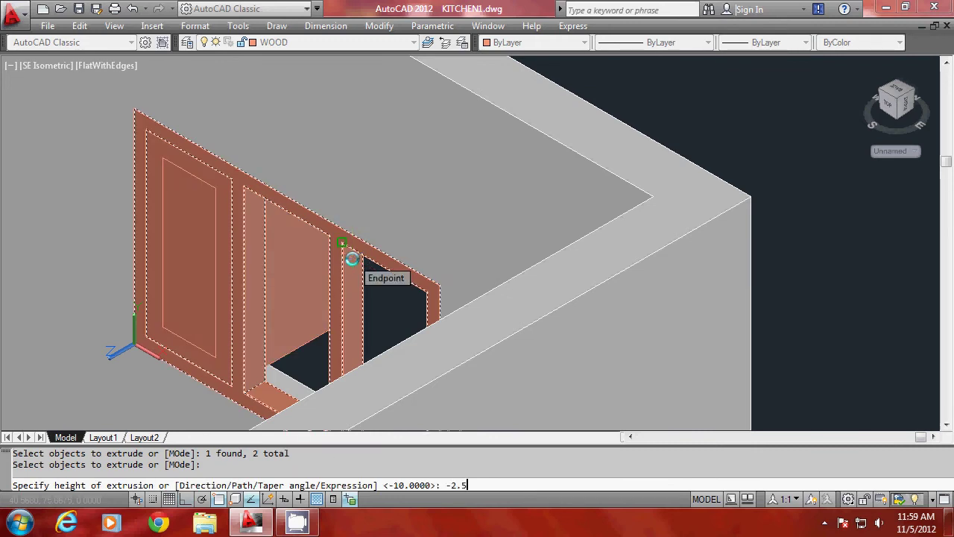
pyautogui.press('Return')
pyautogui.press('Escape')
pyautogui.press('Escape')
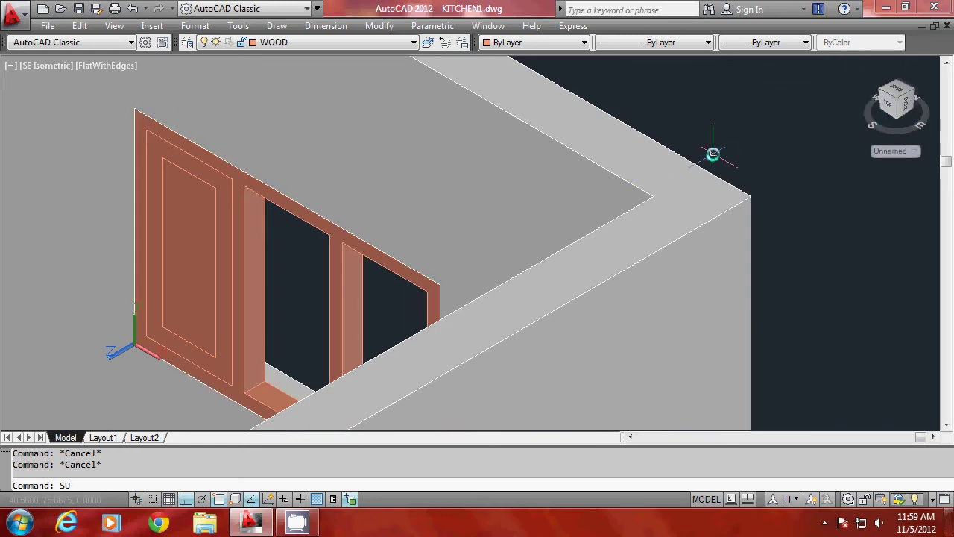
# - Subtract the inner extruded solid from the outer one to form the first bay's sash
pyautogui.write('SU')
pyautogui.press('Return')
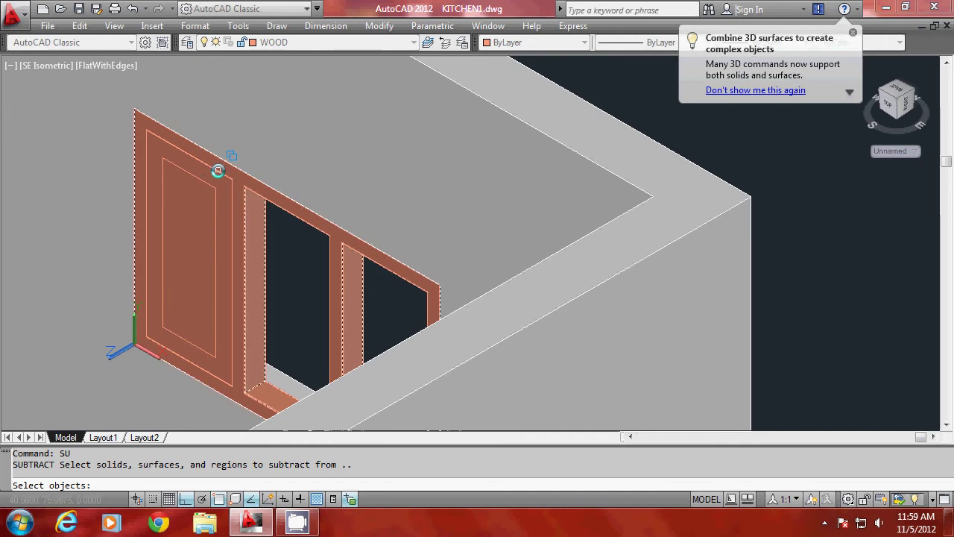
pyautogui.click(217, 171)
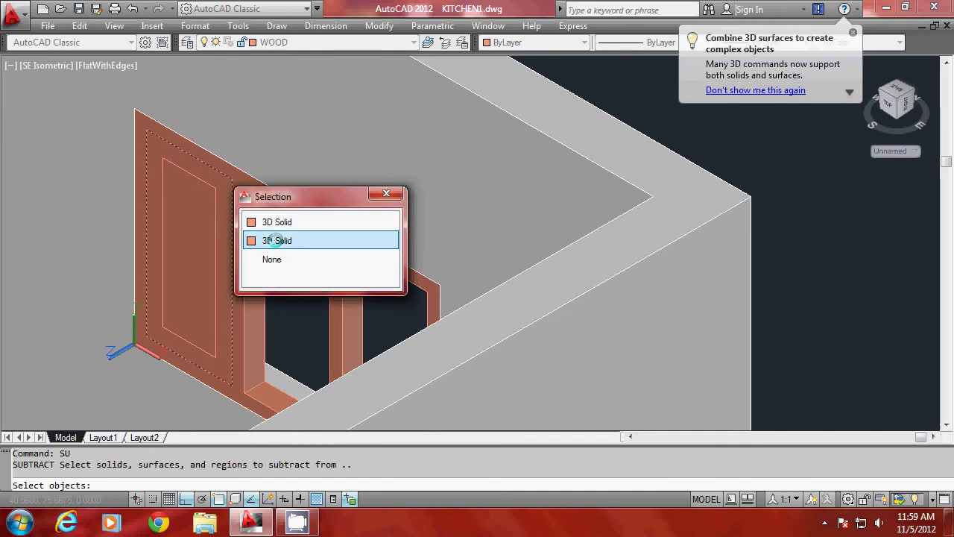
pyautogui.click(276, 240)
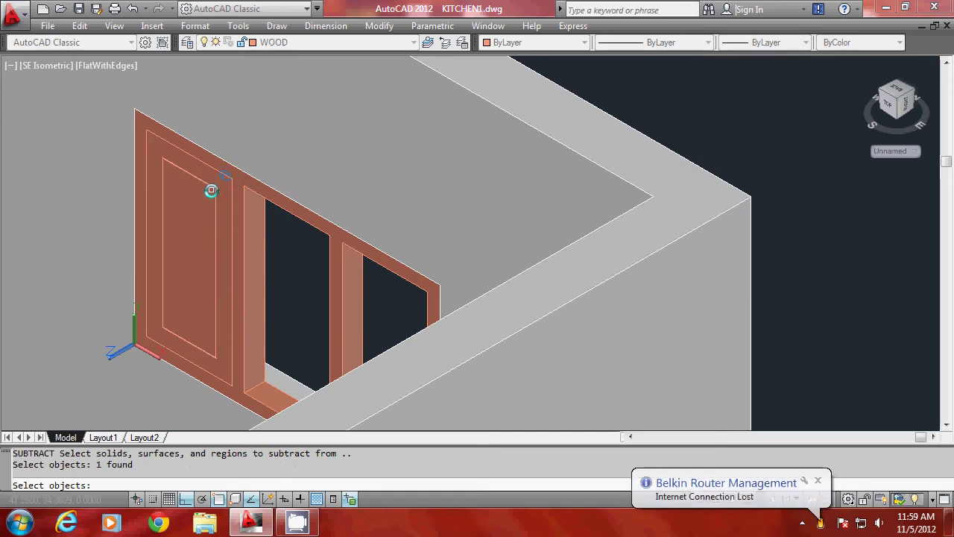
pyautogui.press('Return')
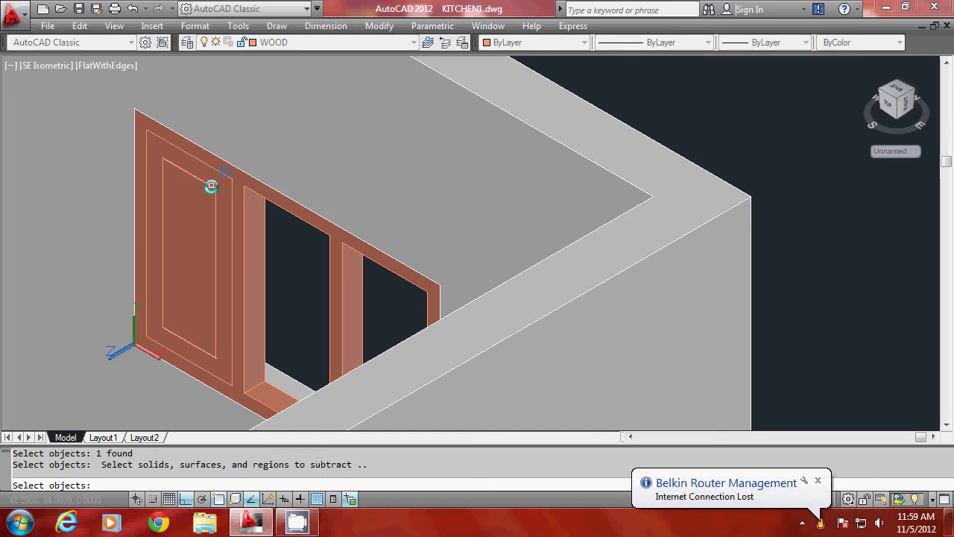
pyautogui.click(211, 186)
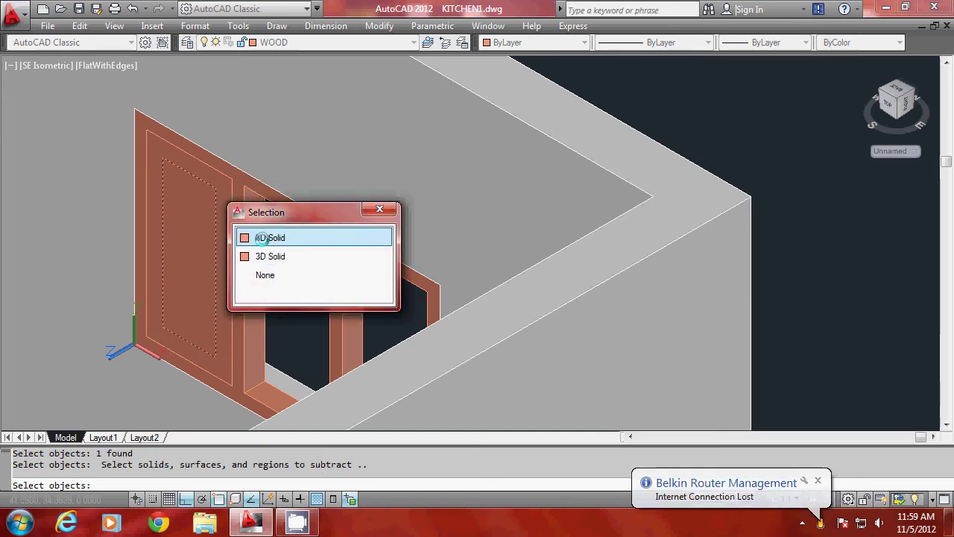
pyautogui.click(283, 237)
pyautogui.press('Return')
pyautogui.press('Escape')
pyautogui.press('Escape')
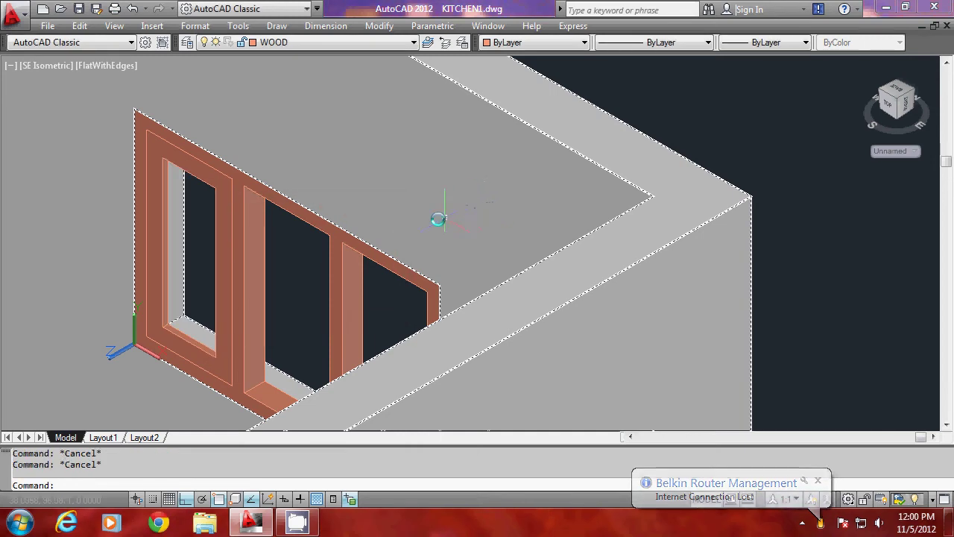
pyautogui.click(295, 300)
pyautogui.press('Escape')
pyautogui.click(250, 213)
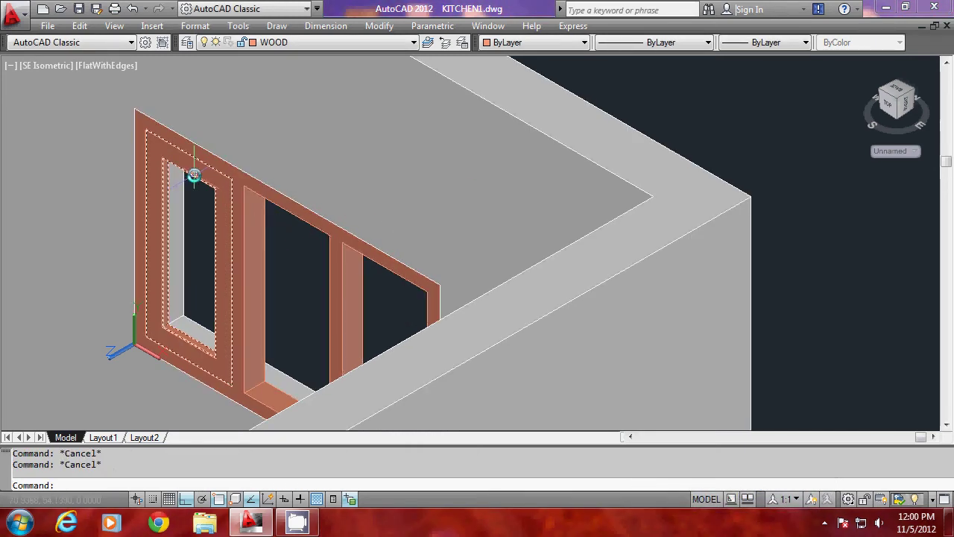
pyautogui.press('Escape')
pyautogui.click(733, 93)
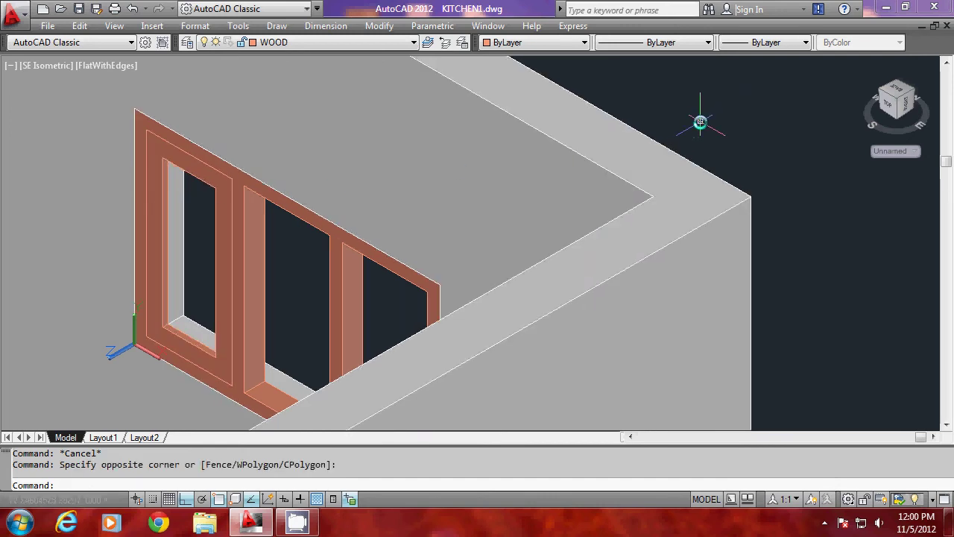
# - Create a layer named WIN GLASS with color 141 and make it the current layer
pyautogui.press('Return')
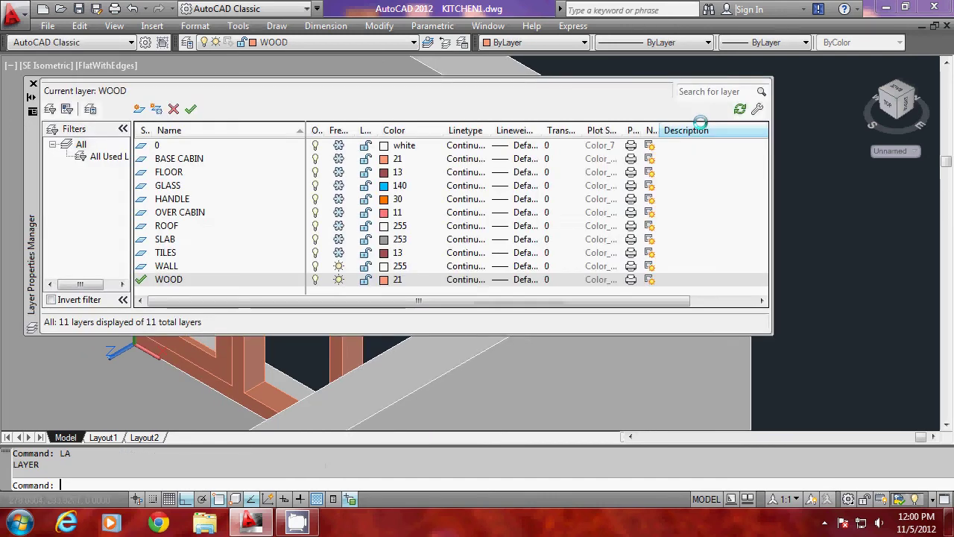
pyautogui.click(141, 109)
pyautogui.write('WIN GL')
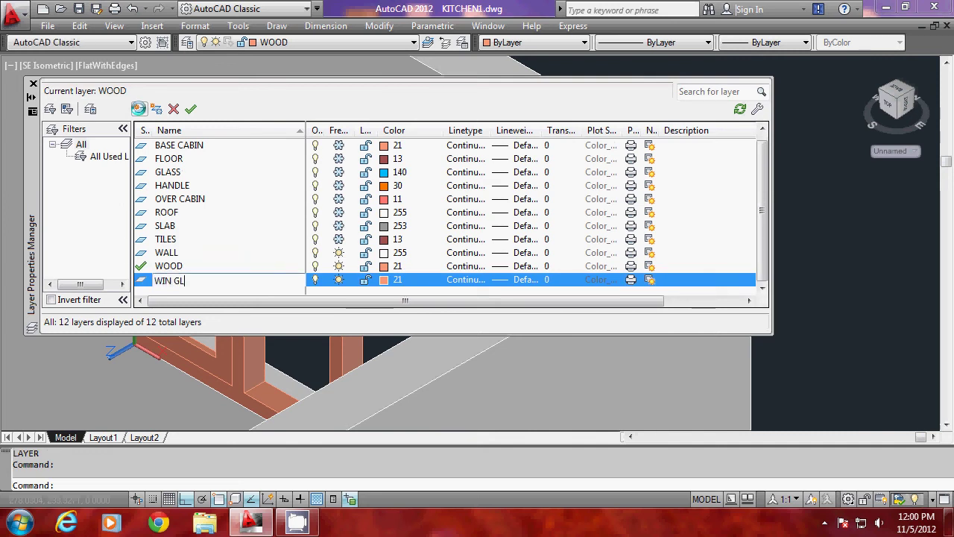
pyautogui.write('ASS')
pyautogui.press('Return')
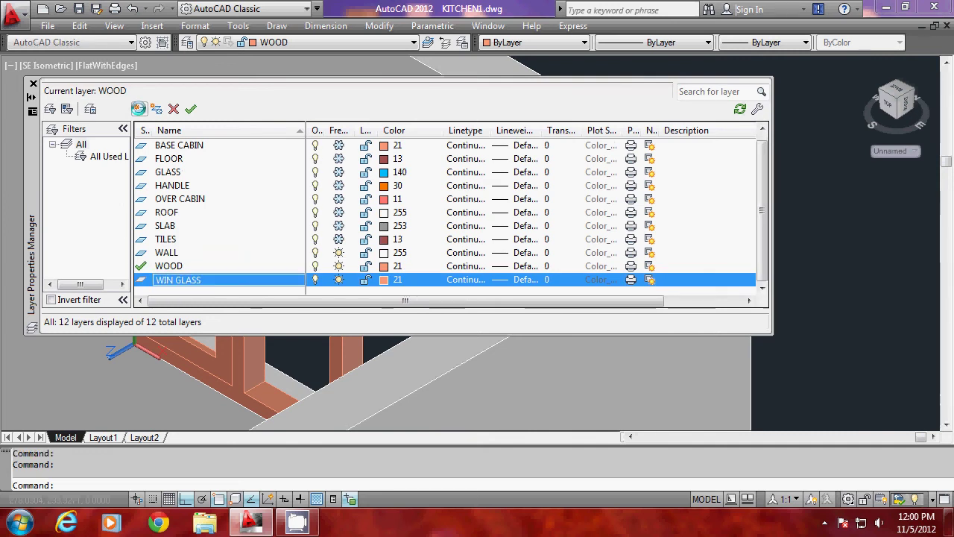
pyautogui.click(381, 280)
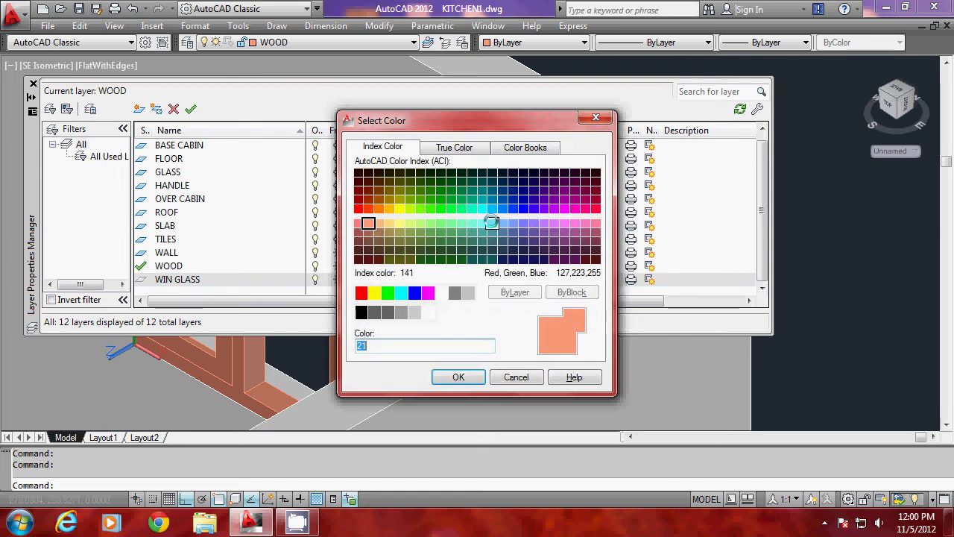
pyautogui.click(491, 221)
pyautogui.click(459, 376)
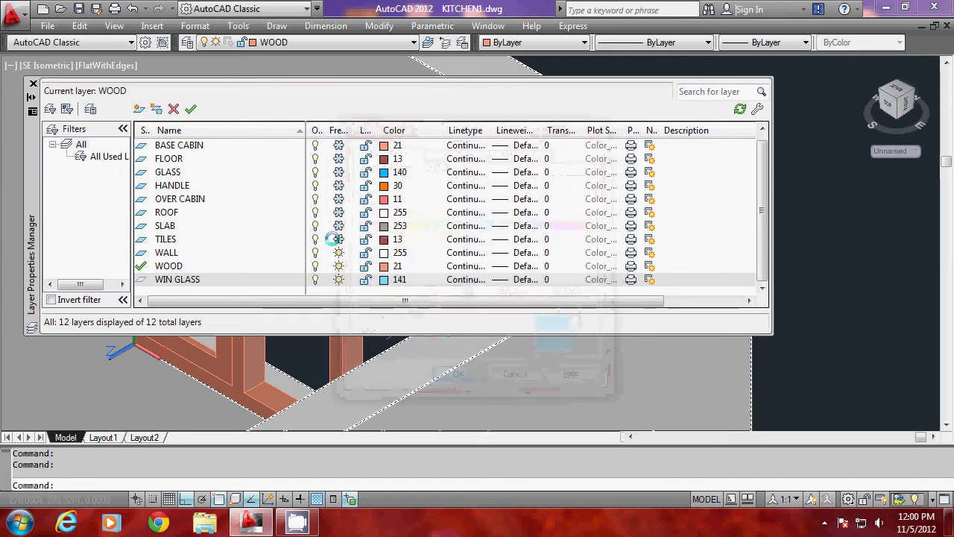
pyautogui.click(191, 109)
pyautogui.click(33, 82)
pyautogui.press('Escape')
# - Draw a closed polyline around the first sash's opening at the middle of its thickness
pyautogui.scroll(2, 150, 186)
pyautogui.scroll(-3, 150, 186)
pyautogui.press('Escape')
pyautogui.write('PL')
pyautogui.press('Return')
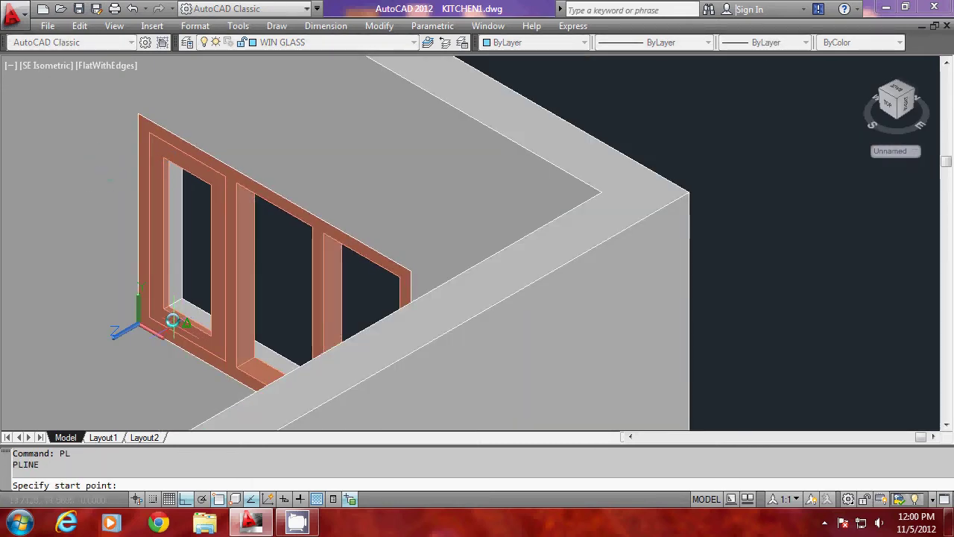
pyautogui.scroll(5, 175, 317)
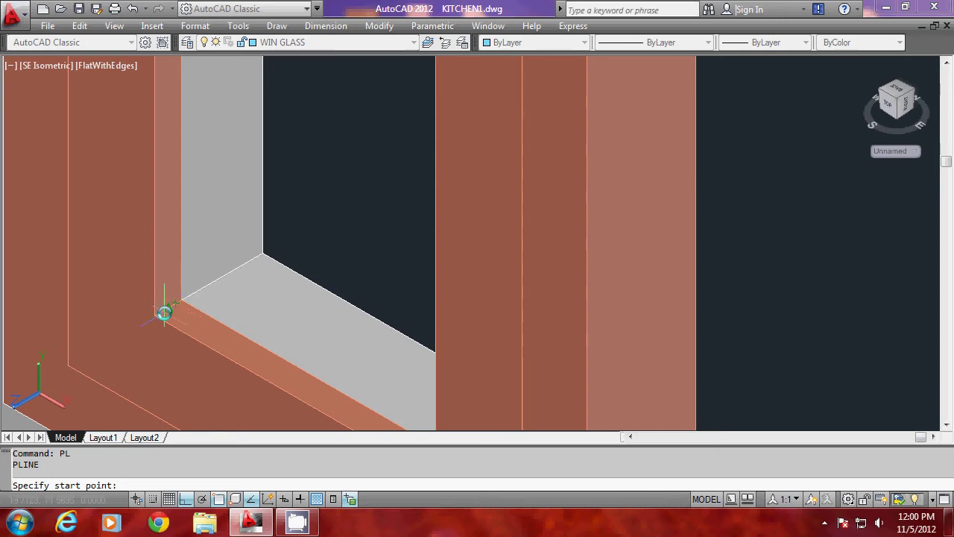
pyautogui.click(167, 307)
pyautogui.scroll(-2, 121, 207)
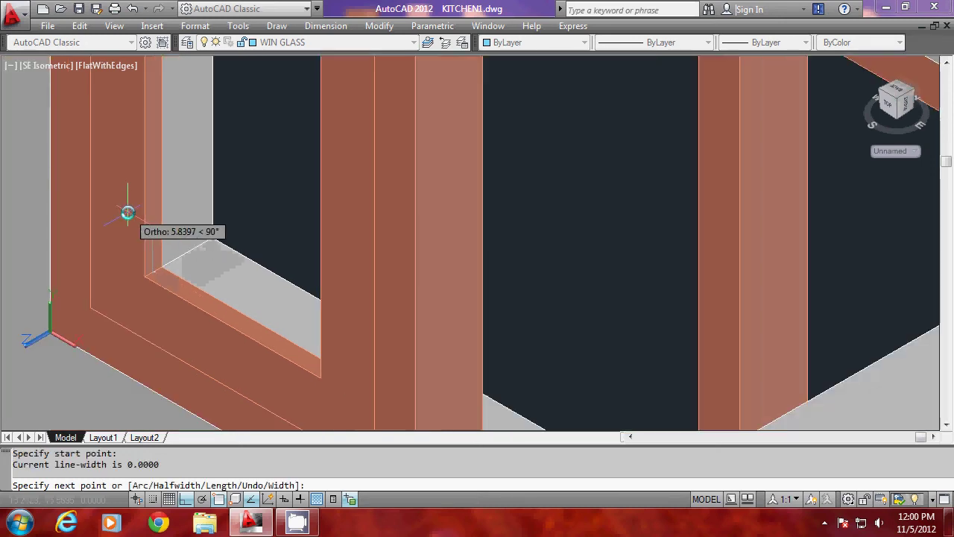
pyautogui.click(318, 360)
pyautogui.scroll(-3, 318, 361)
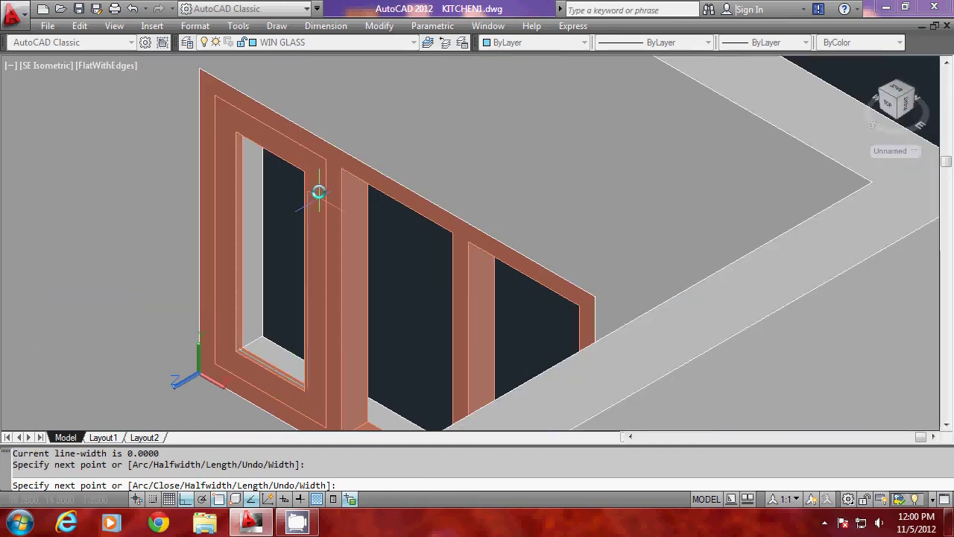
pyautogui.click(310, 176)
pyautogui.click(240, 134)
pyautogui.write('C')
pyautogui.press('Return')
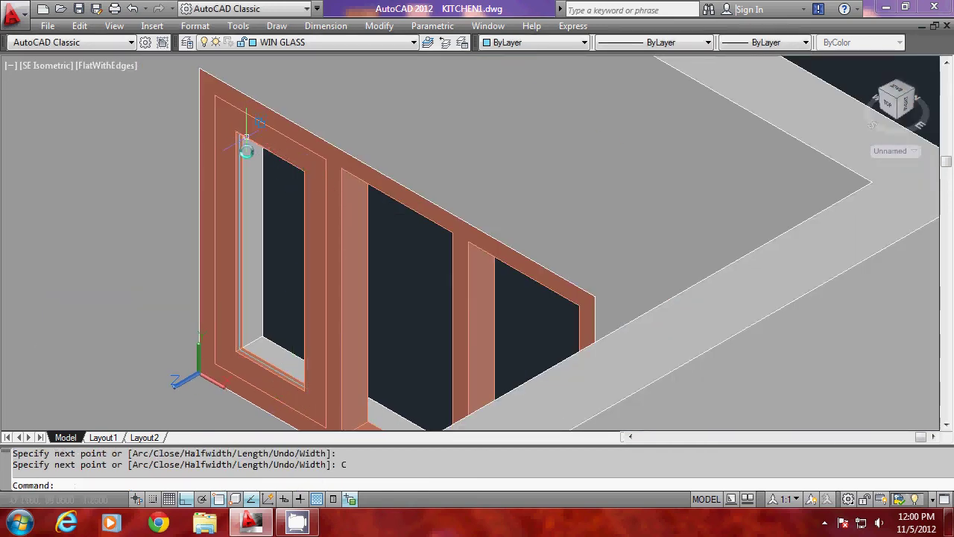
# - Convert the closed polyline in the first sash into a region to form the glass pane
pyautogui.write('REGI')
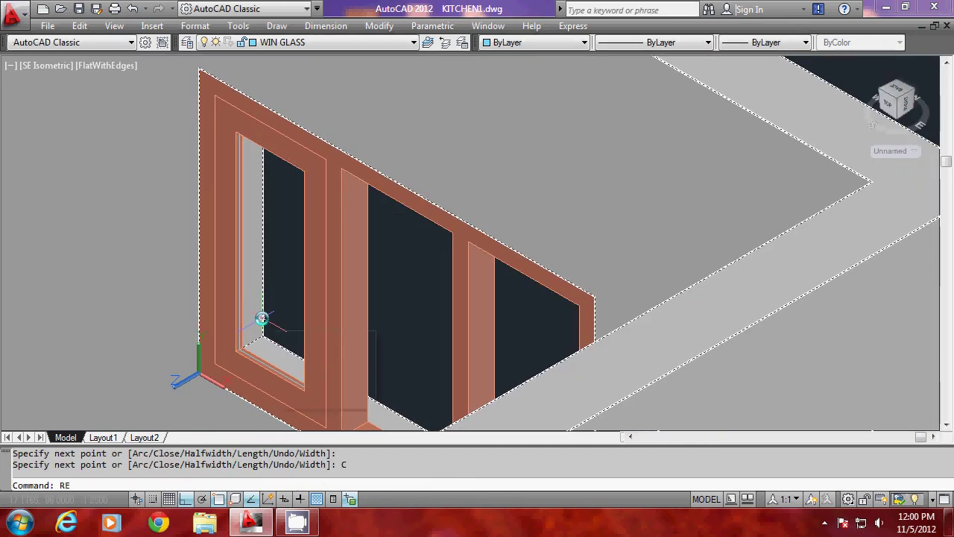
pyautogui.write('ON')
pyautogui.press('Return')
pyautogui.click(262, 319)
pyautogui.press('Return')
pyautogui.press('Escape')
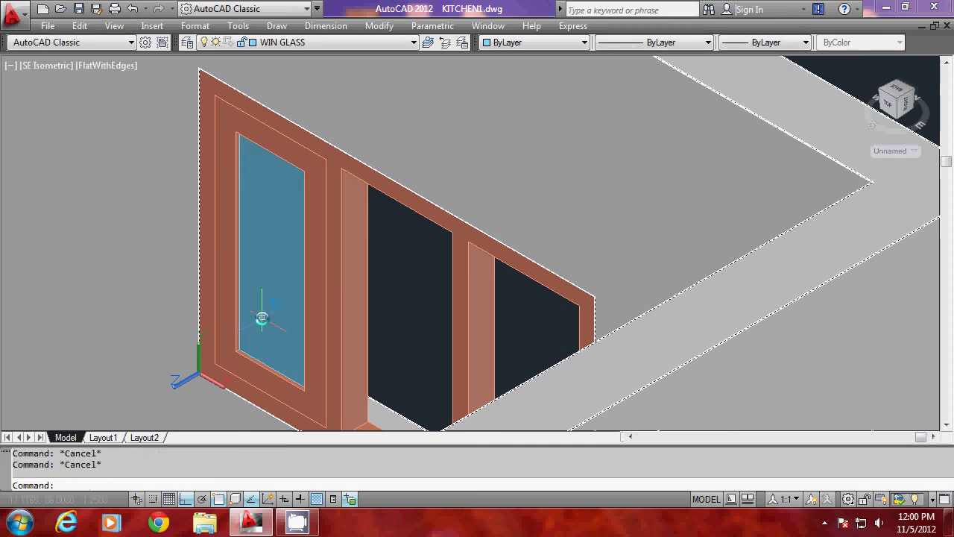
# - Move the first bay's sash and glass 7.5 in the negative Z direction, deeper into the frame
pyautogui.scroll(-2, 341, 166)
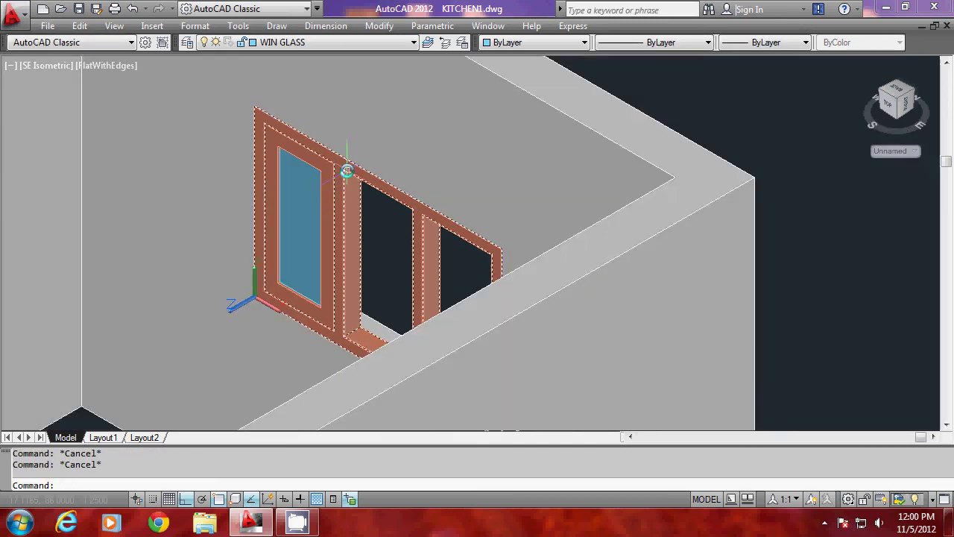
pyautogui.scroll(2, 366, 301)
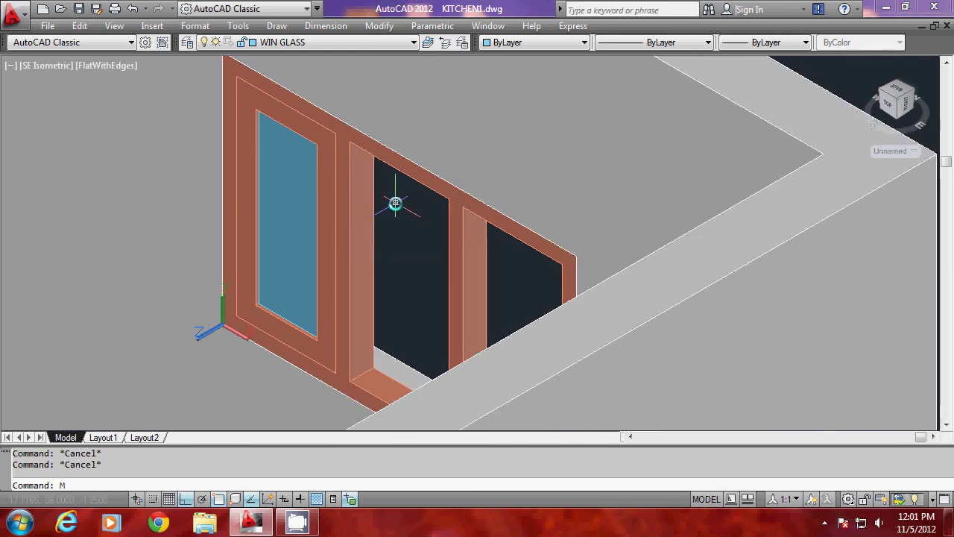
pyautogui.press('Return')
pyautogui.write('W')
pyautogui.press('Return')
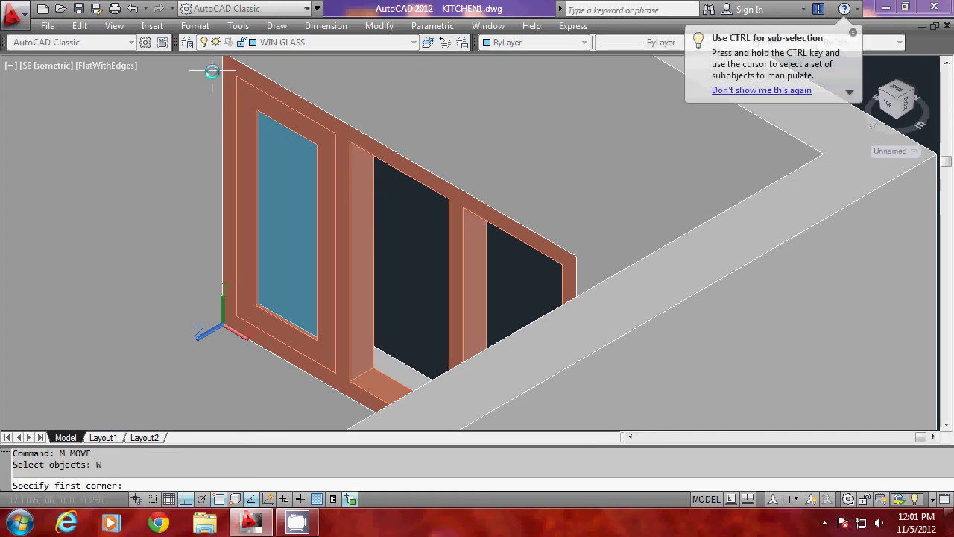
pyautogui.click(211, 71)
pyautogui.click(341, 384)
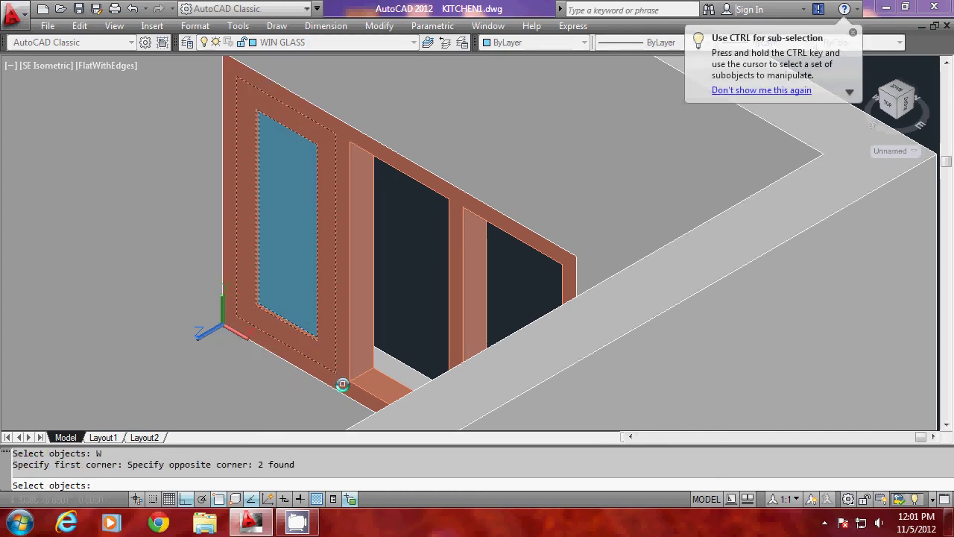
pyautogui.press('Return')
pyautogui.click(471, 144)
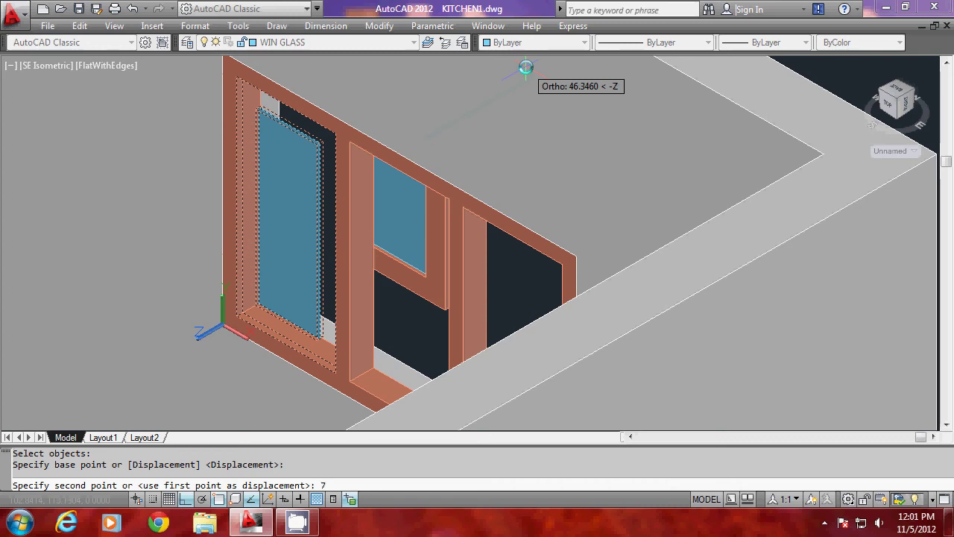
pyautogui.write('7.5')
pyautogui.press('Return')
# - Copy the first bay's sash and glass into the second and third bays, using the bay's upper corner as base point
pyautogui.press('Escape')
pyautogui.press('Escape')
pyautogui.write('CP')
pyautogui.press('Return')
pyautogui.write('P')
pyautogui.press('Return')
pyautogui.press('Return')
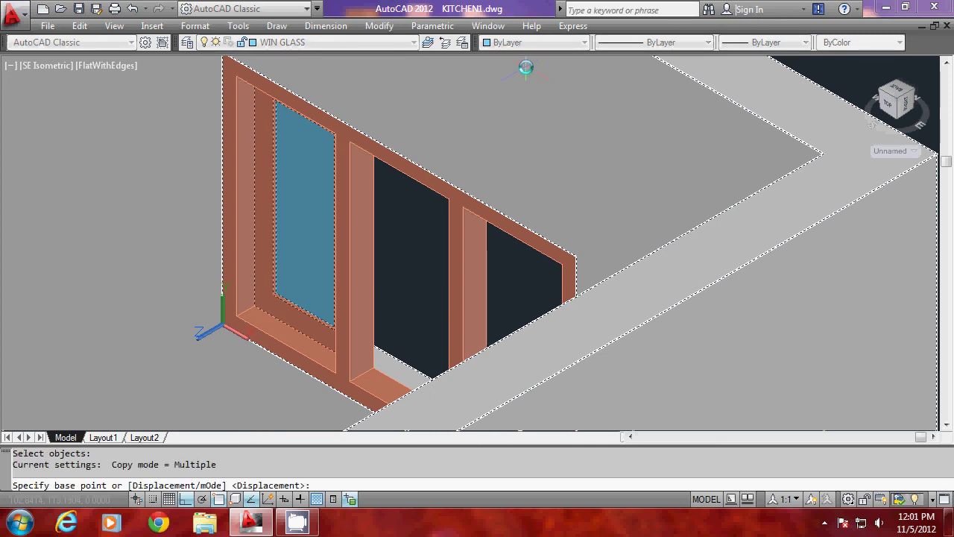
pyautogui.click(248, 88)
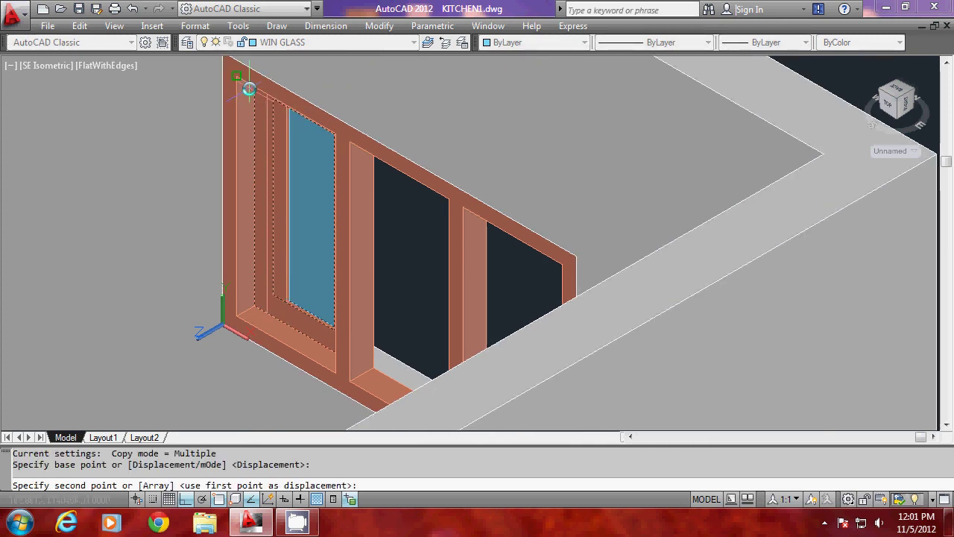
pyautogui.click(348, 149)
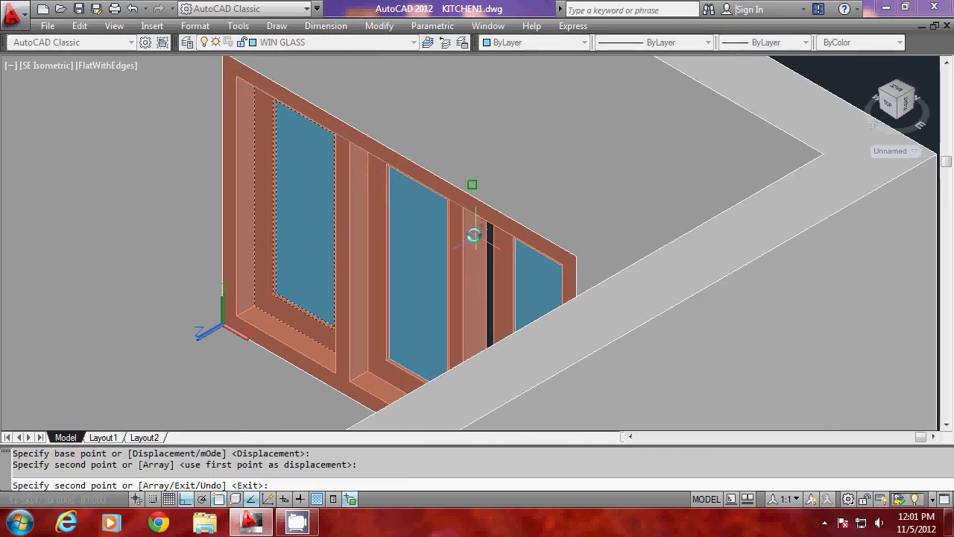
pyautogui.click(460, 213)
pyautogui.press('Escape')
pyautogui.press('Escape')
pyautogui.scroll(-4, 190, 206)
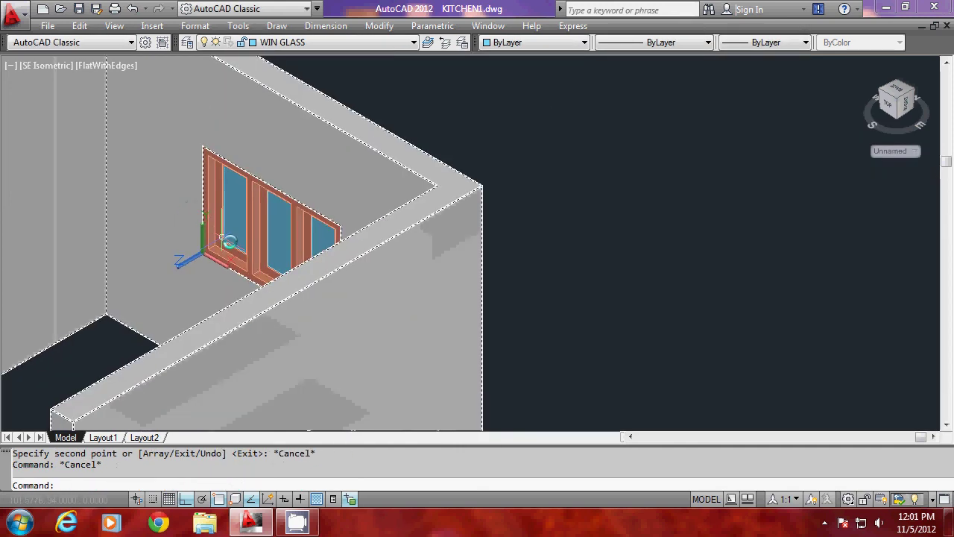
pyautogui.scroll(3, 258, 213)
pyautogui.scroll(-2, 206, 216)
pyautogui.scroll(2, 204, 196)
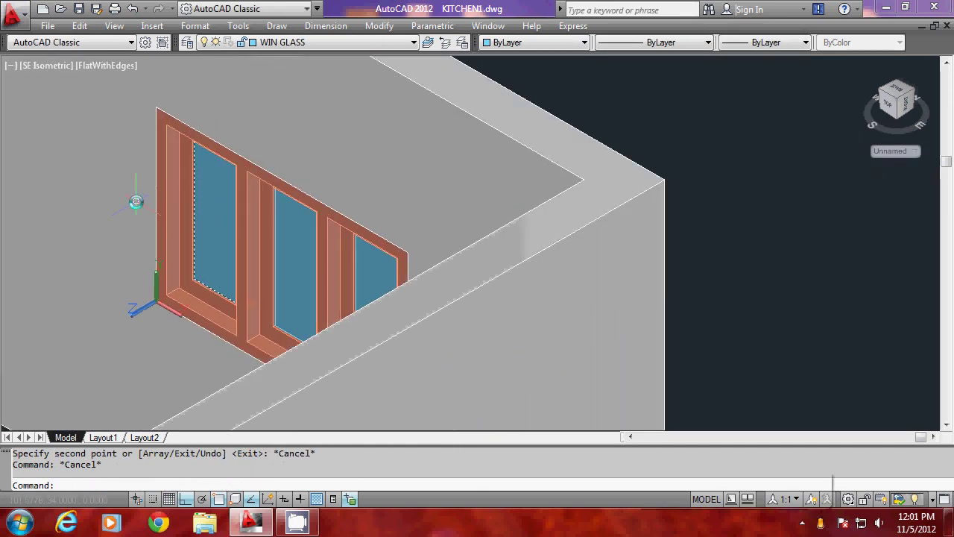
pyautogui.click(271, 192)
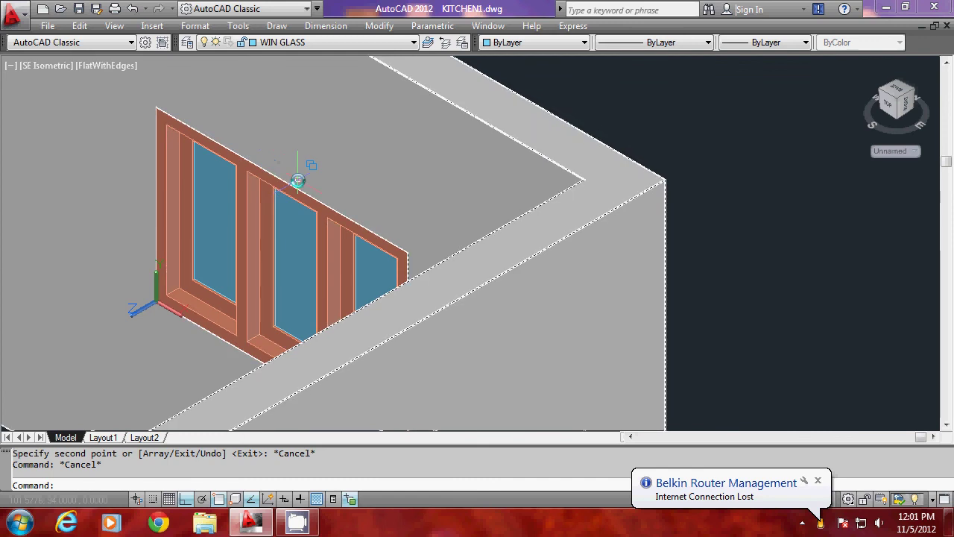
pyautogui.write('M')
pyautogui.press('Escape')
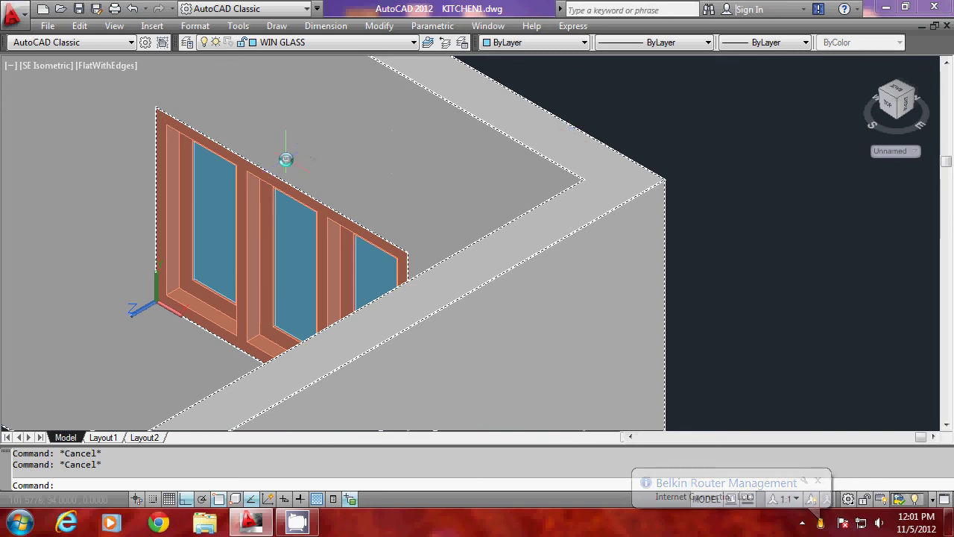
pyautogui.write('M')
pyautogui.press('Return')
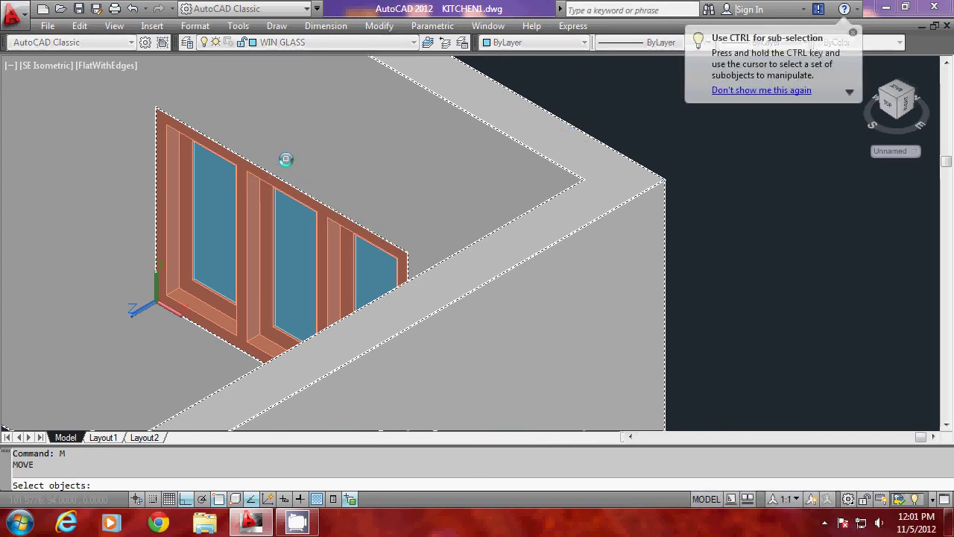
pyautogui.write('W')
pyautogui.press('Return')
pyautogui.click(130, 80)
pyautogui.click(480, 427)
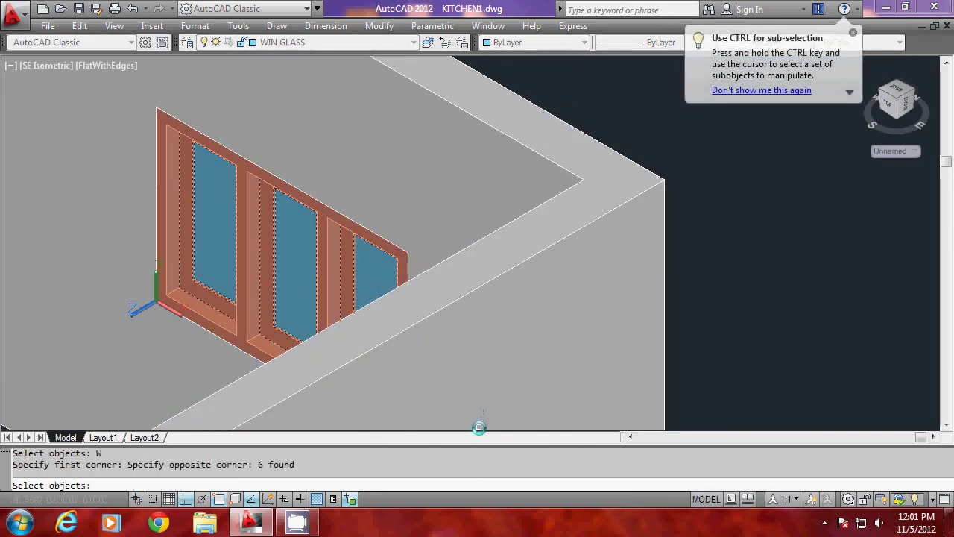
pyautogui.press('Return')
pyautogui.press('Escape')
# - Move the whole window, including frame, sashes and glass, 14 in the negative Z direction into the wall opening
pyautogui.write('M')
pyautogui.press('Return')
pyautogui.write('W')
pyautogui.press('Return')
pyautogui.click(97, 72)
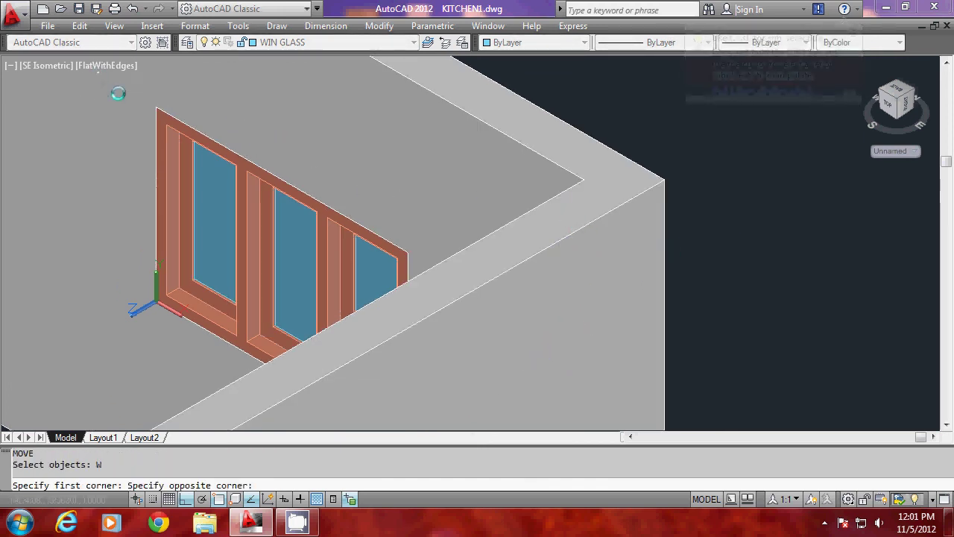
pyautogui.scroll(-3, 455, 369)
pyautogui.click(474, 402)
pyautogui.press('Return')
pyautogui.click(537, 242)
pyautogui.scroll(3, 556, 243)
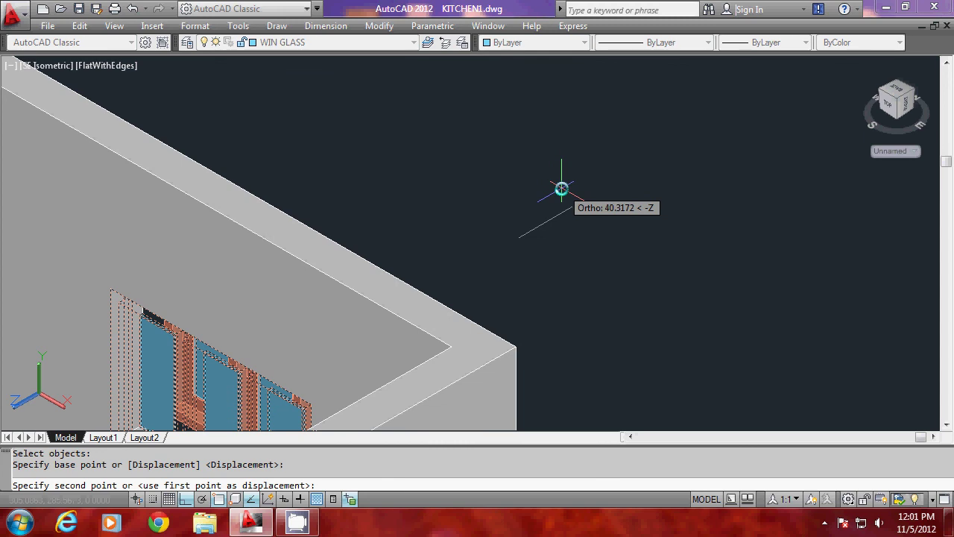
pyautogui.write('14')
pyautogui.press('Return')
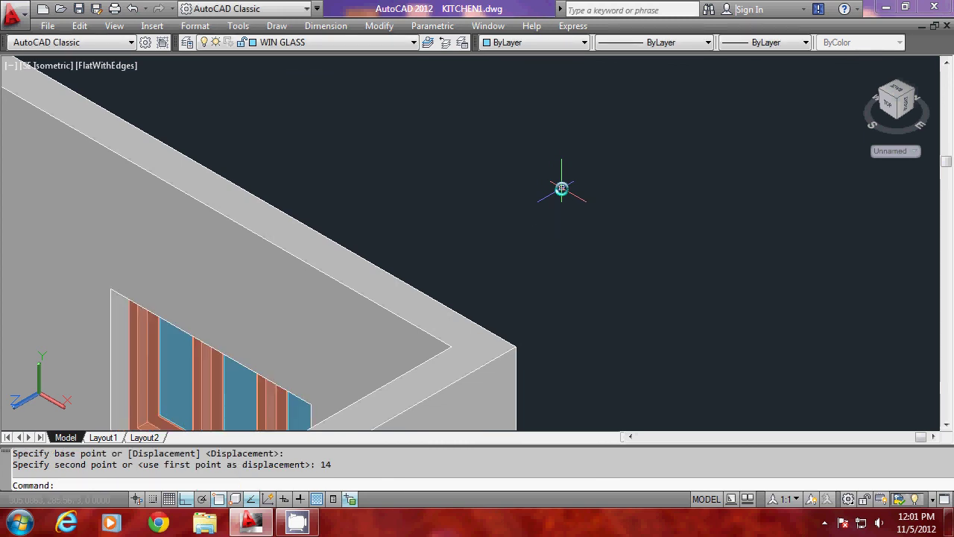
# - Thaw all layers with the command-line layer command
pyautogui.scroll(-2, 326, 198)
pyautogui.scroll(1, 552, 251)
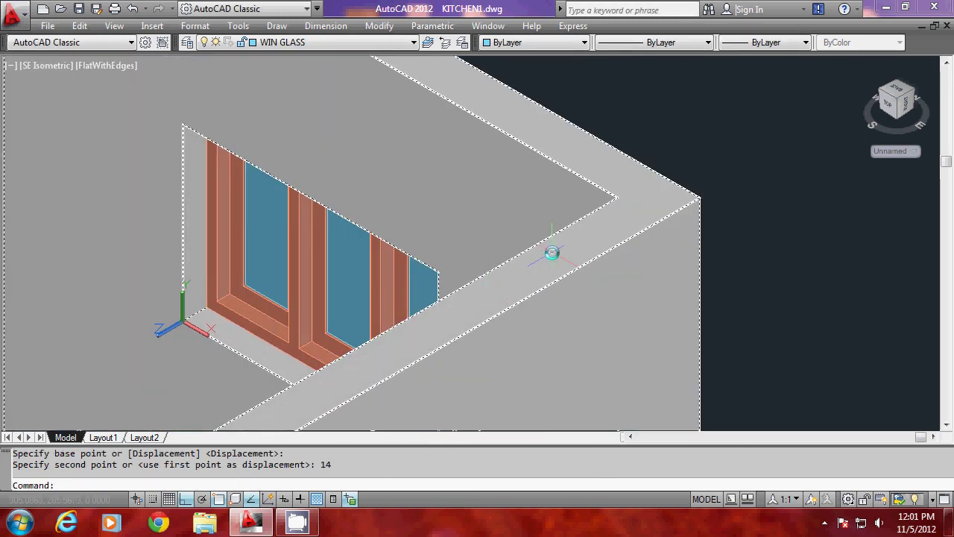
pyautogui.scroll(-1, 436, 328)
pyautogui.scroll(-1, 424, 337)
pyautogui.scroll(2, 420, 298)
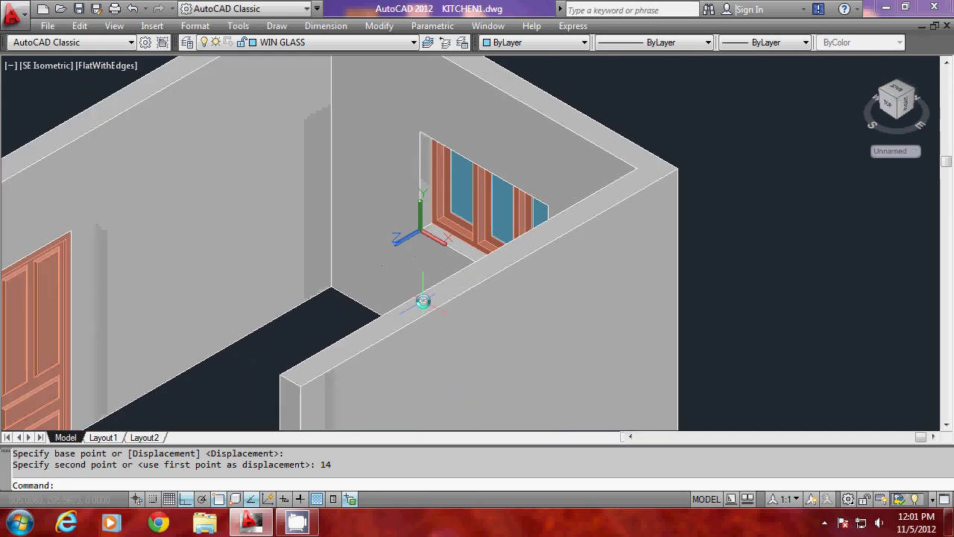
pyautogui.write('-LA')
pyautogui.press('Return')
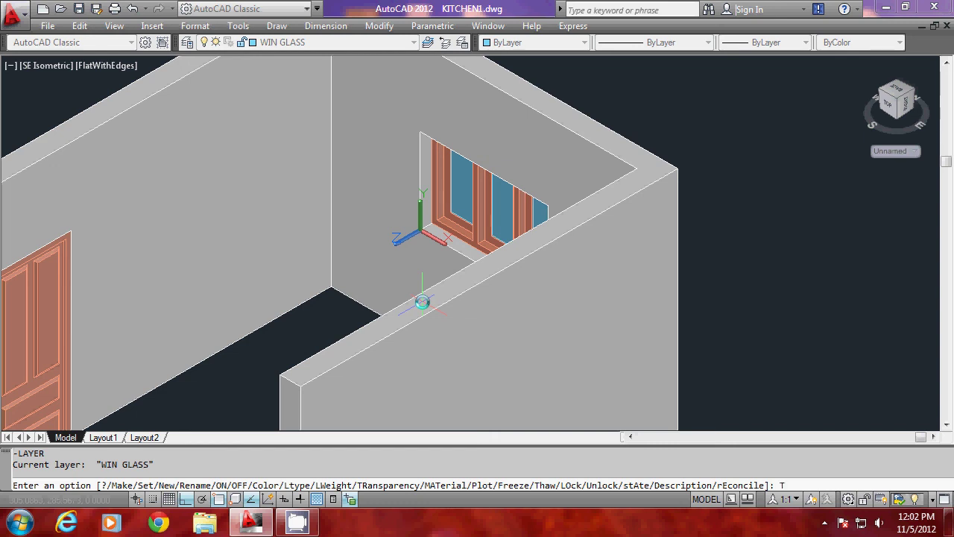
pyautogui.press('Return')
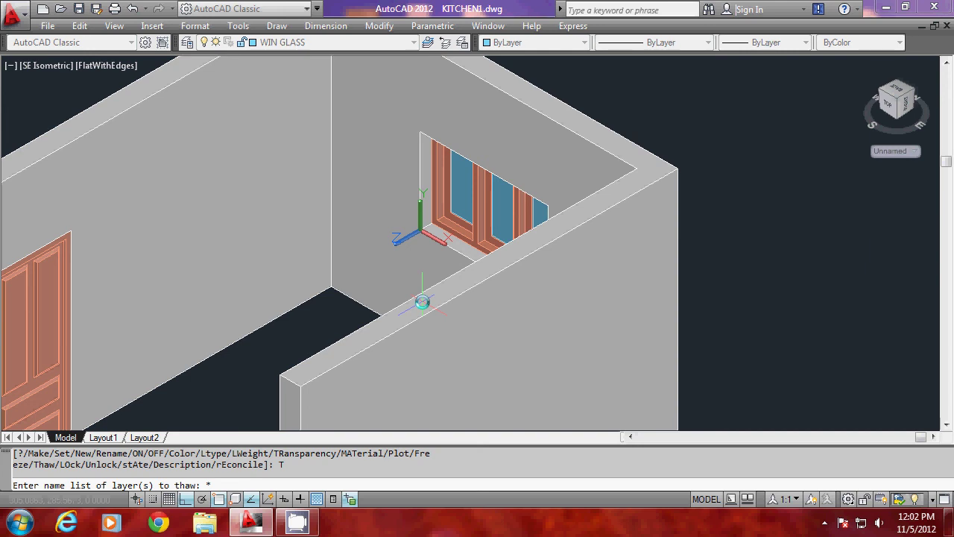
pyautogui.press('Return')
pyautogui.write('Z')
pyautogui.press('Return')
pyautogui.write('E')
pyautogui.press('Return')
pyautogui.press('Escape')
pyautogui.write('Z')
pyautogui.press('Return')
pyautogui.write('E')
pyautogui.press('Escape')
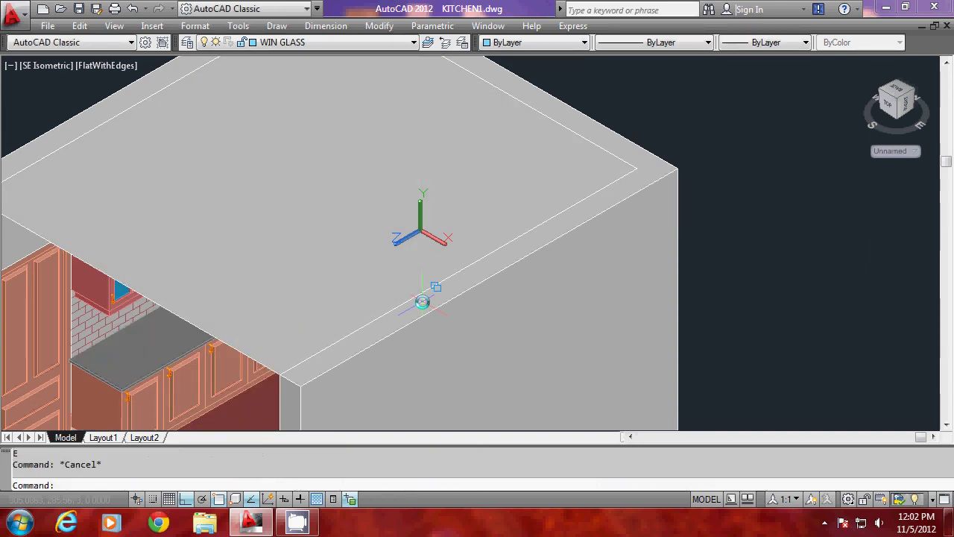
# - Restore the saved model view V2 as the current view
pyautogui.write('VIEW')
pyautogui.press('Return')
pyautogui.click(469, 240)
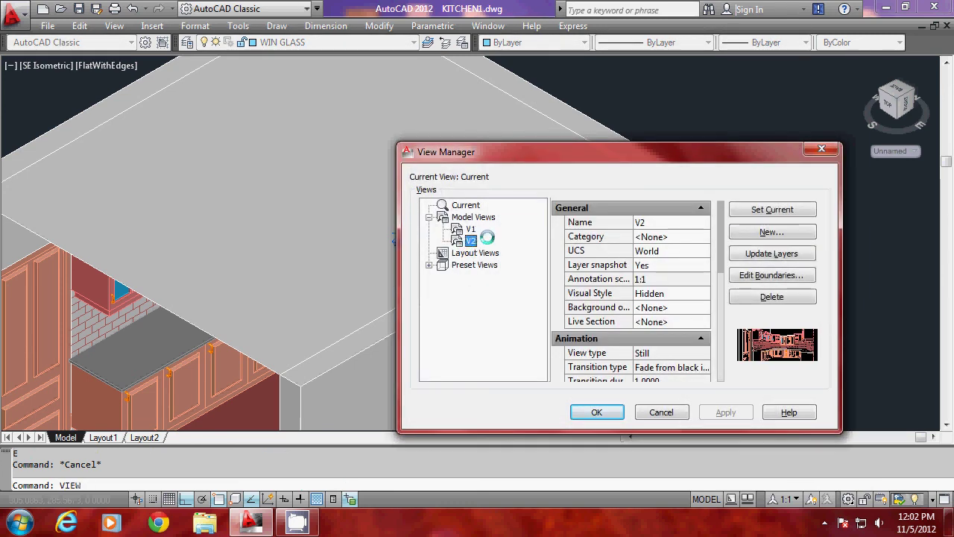
pyautogui.click(760, 208)
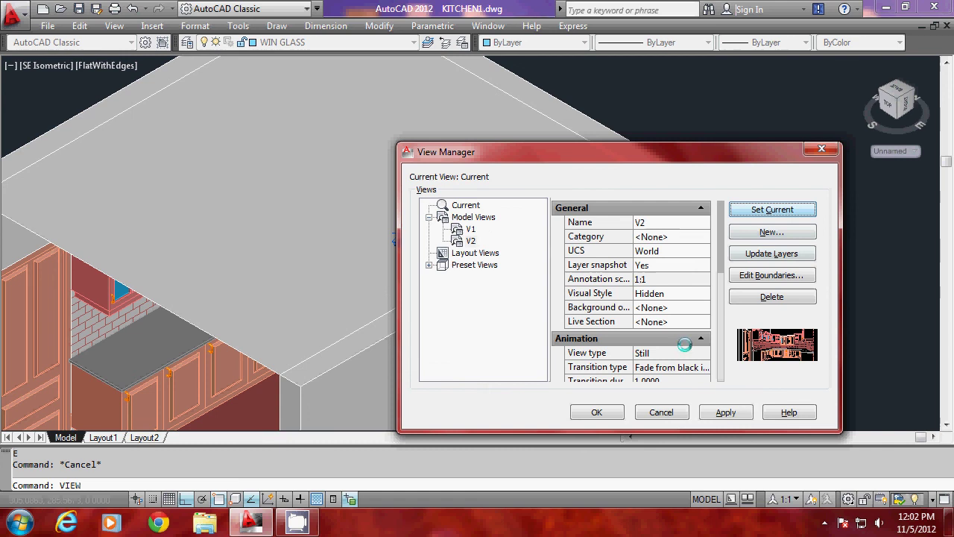
pyautogui.click(597, 412)
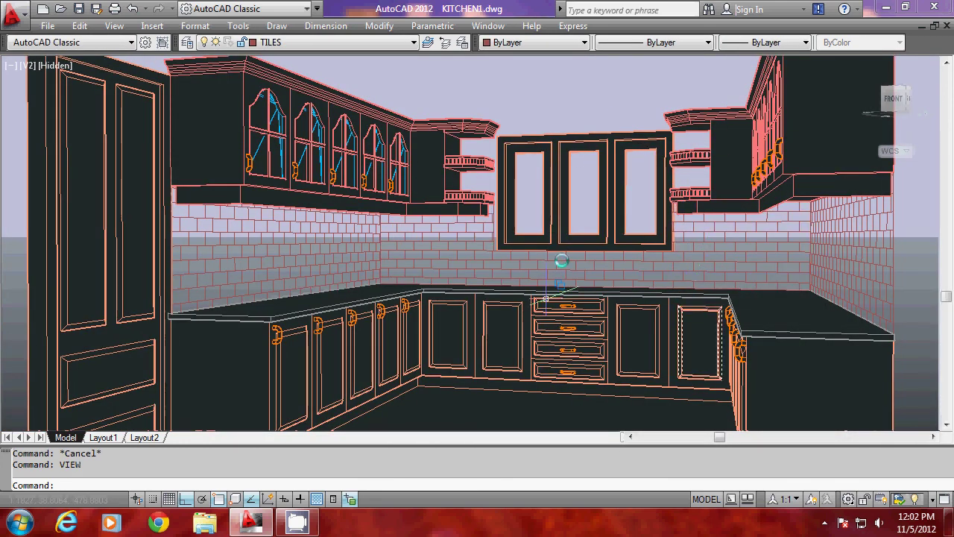
pyautogui.moveTo(533, 422)
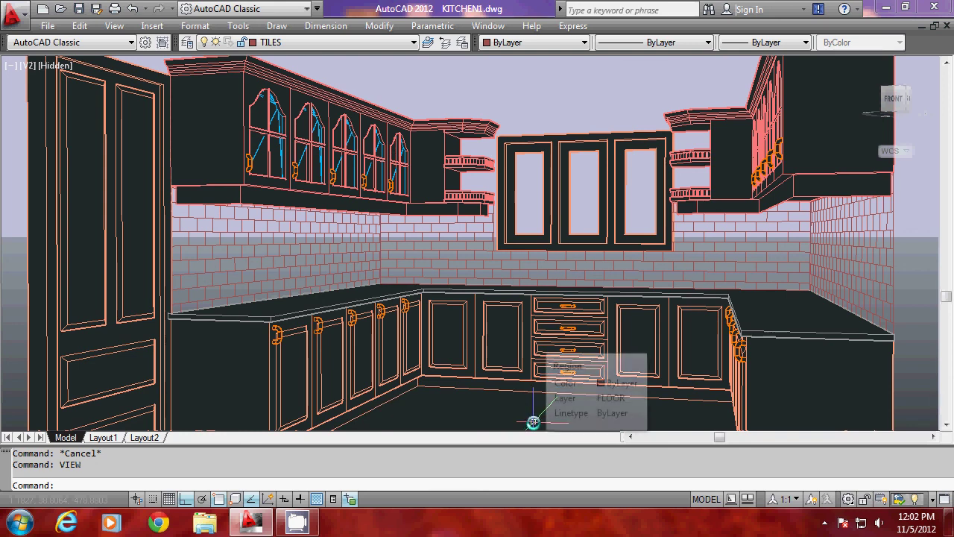